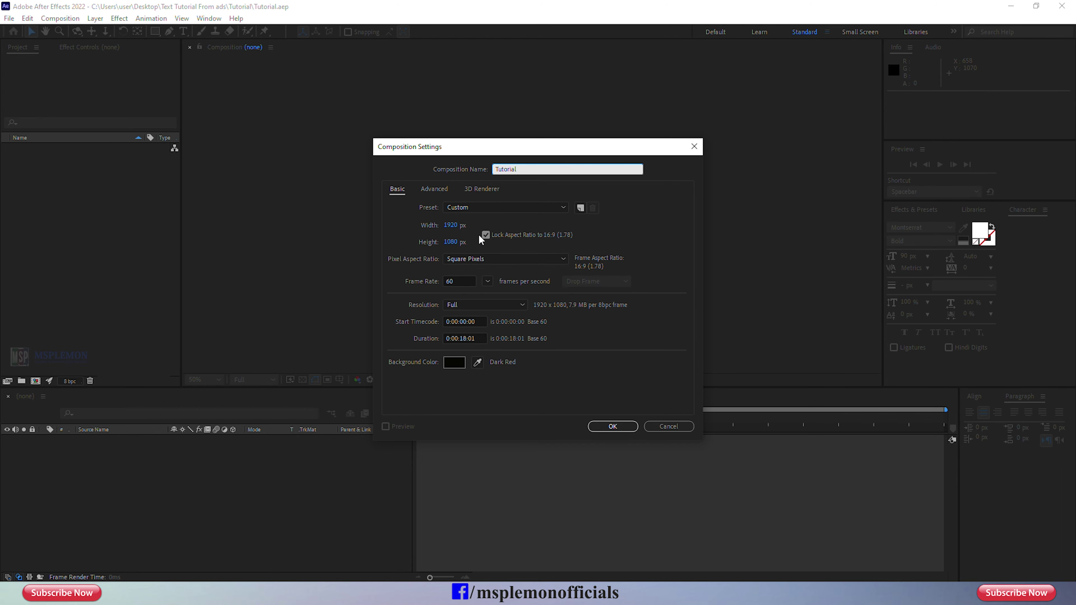
Step: Create the Tutorial composition at 60 frames per second with a duration of 0:00:18:00
left_click(487, 281)
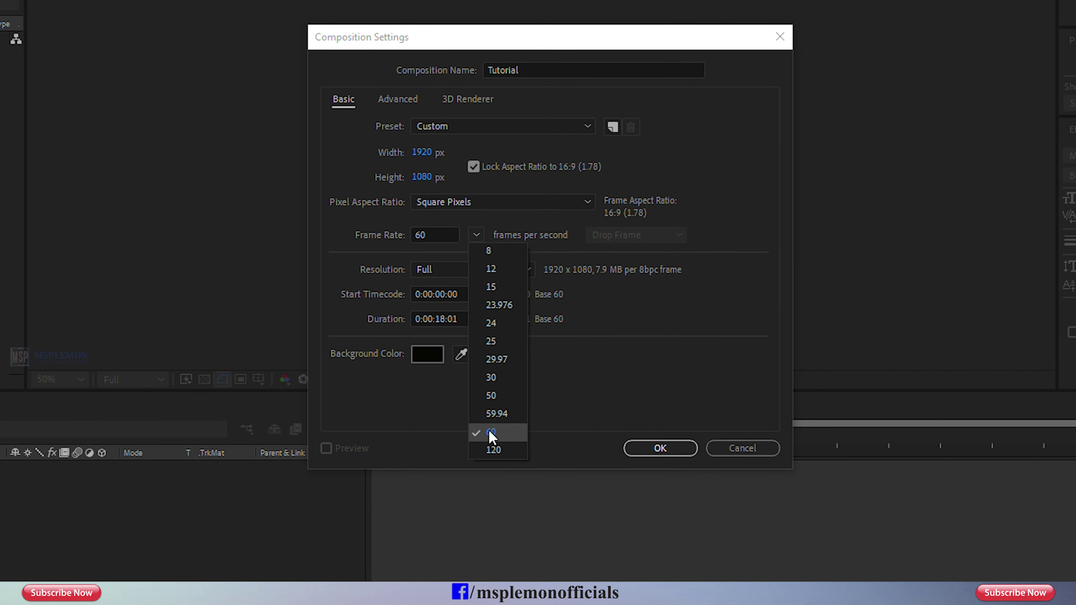
left_click(491, 432)
left_click(440, 318)
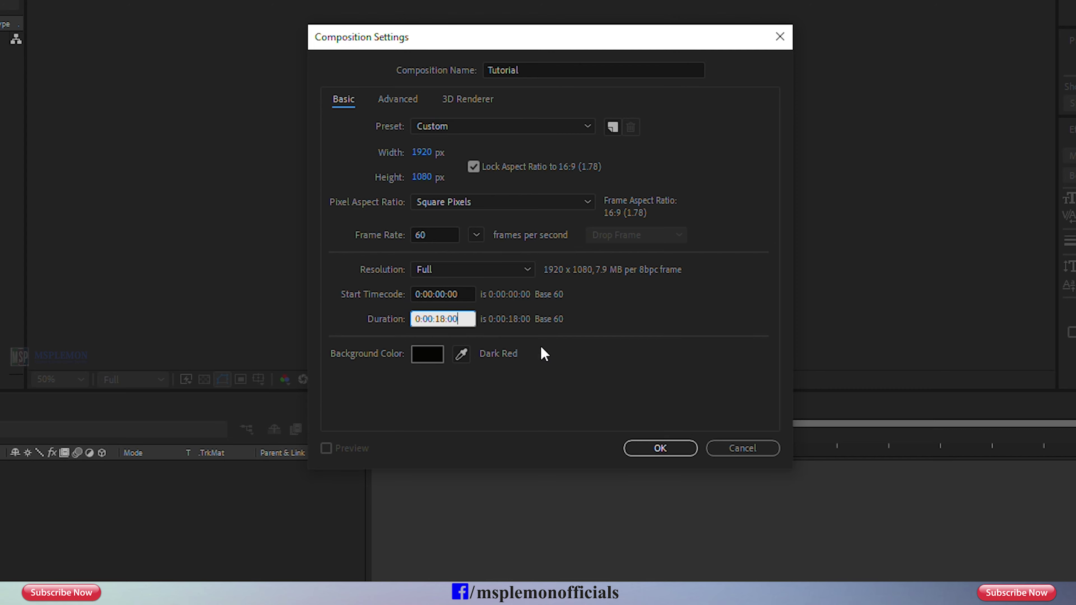
left_click(659, 447)
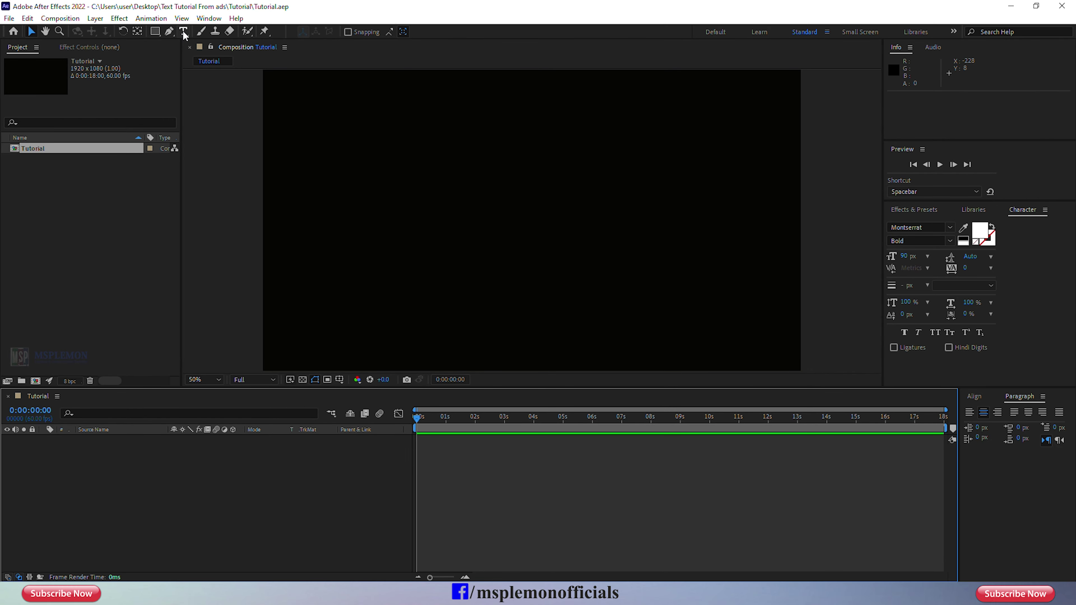
Step: Copy the lines "No matter where you are in the world..." from the Text file in Notepad and minimize it
left_click(183, 32)
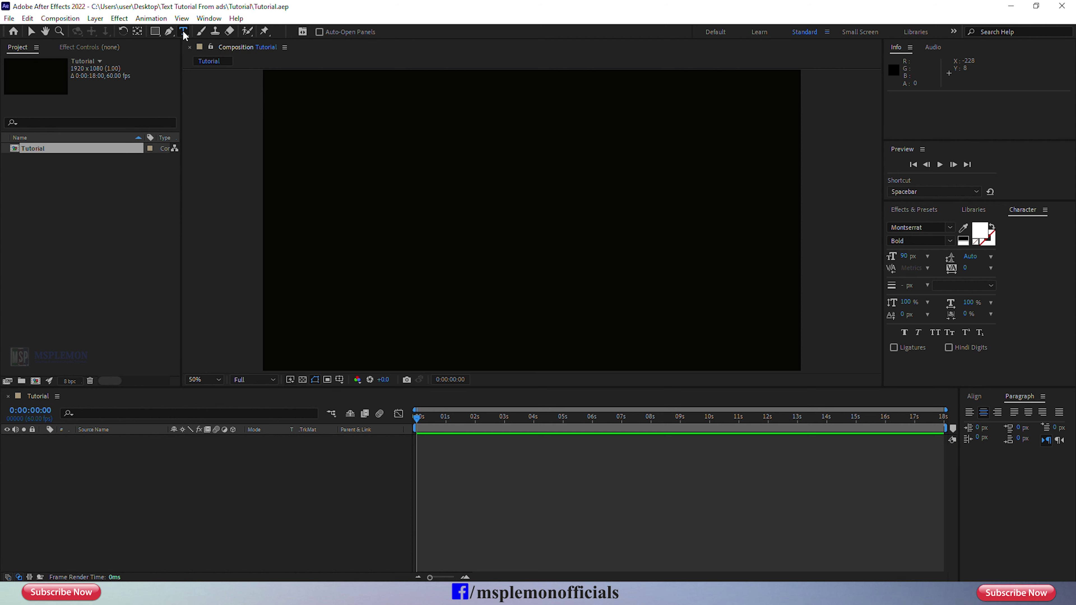
key("alt+Tab")
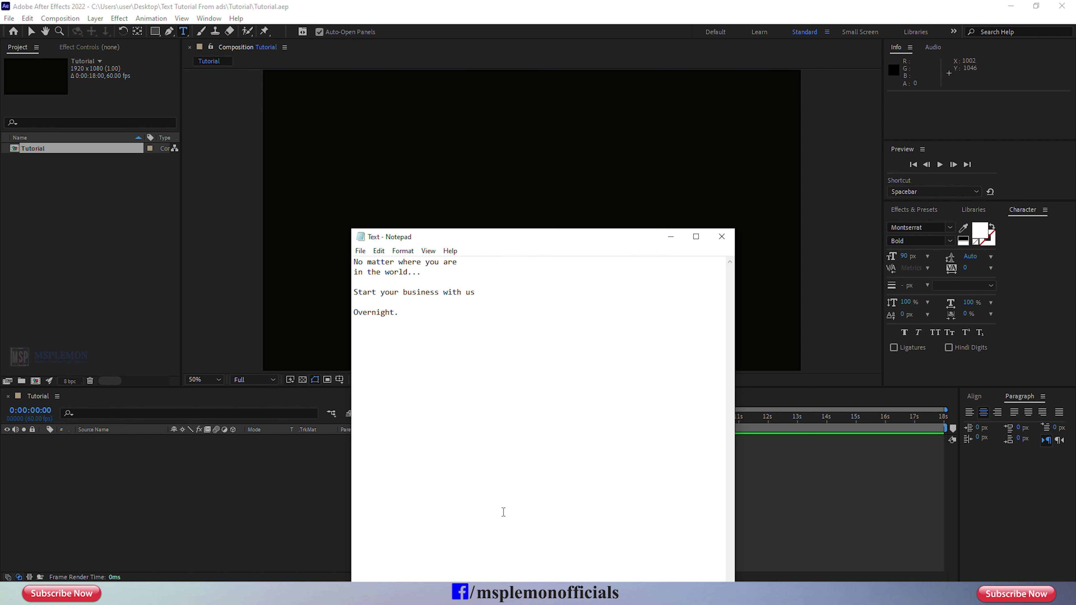
left_click_drag(424, 277, 344, 264)
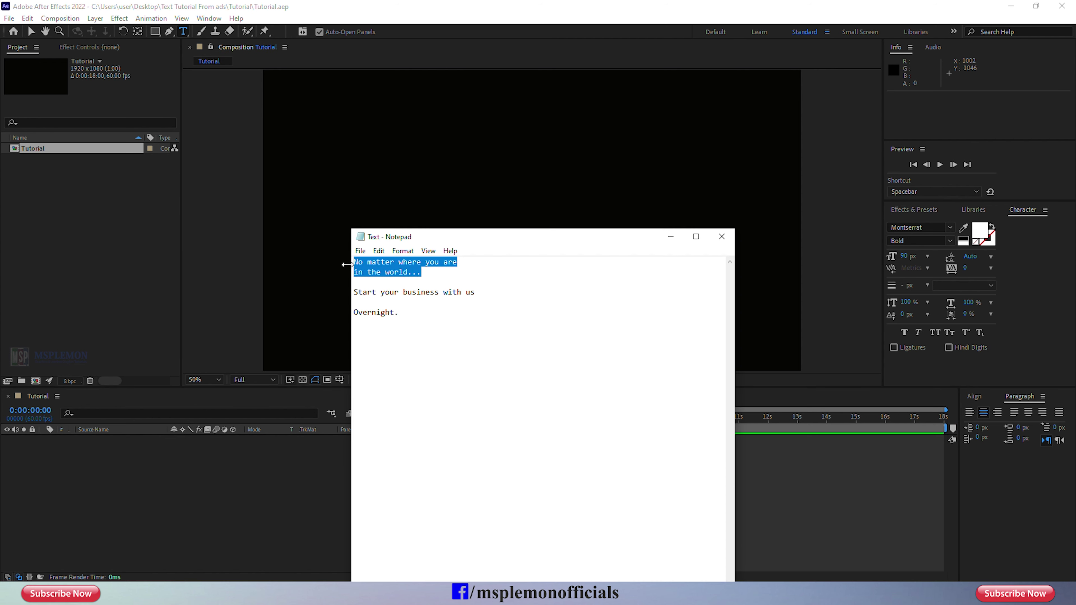
right_click(371, 273)
left_click(408, 307)
left_click(669, 237)
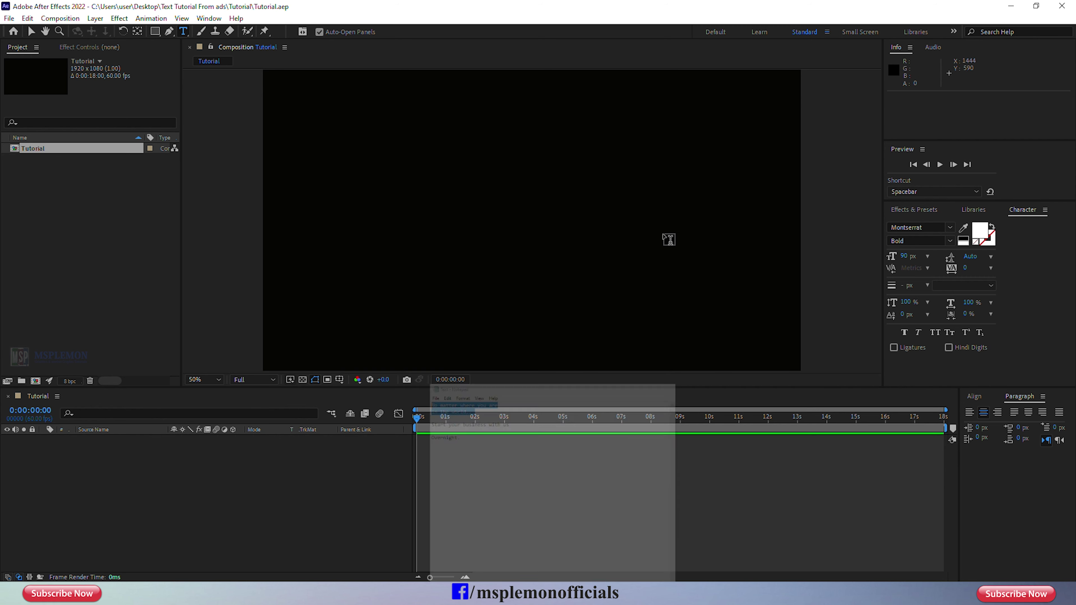
Step: Paste the copied lines "No matter where you are in the world..." as a new text layer in the composition
left_click(482, 212)
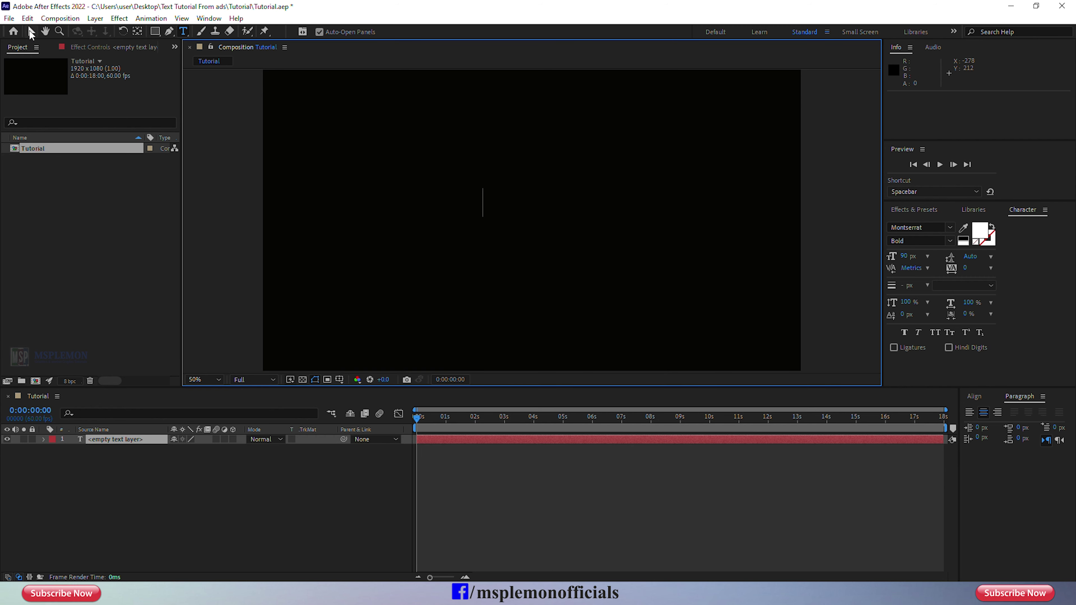
left_click(27, 19)
left_click(66, 135)
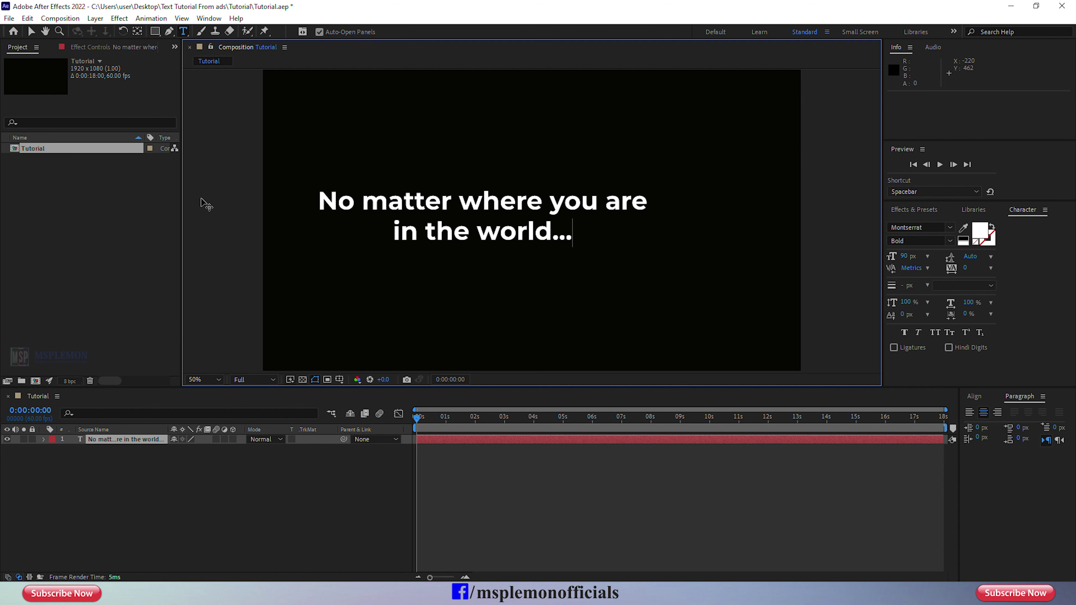
left_click(431, 443)
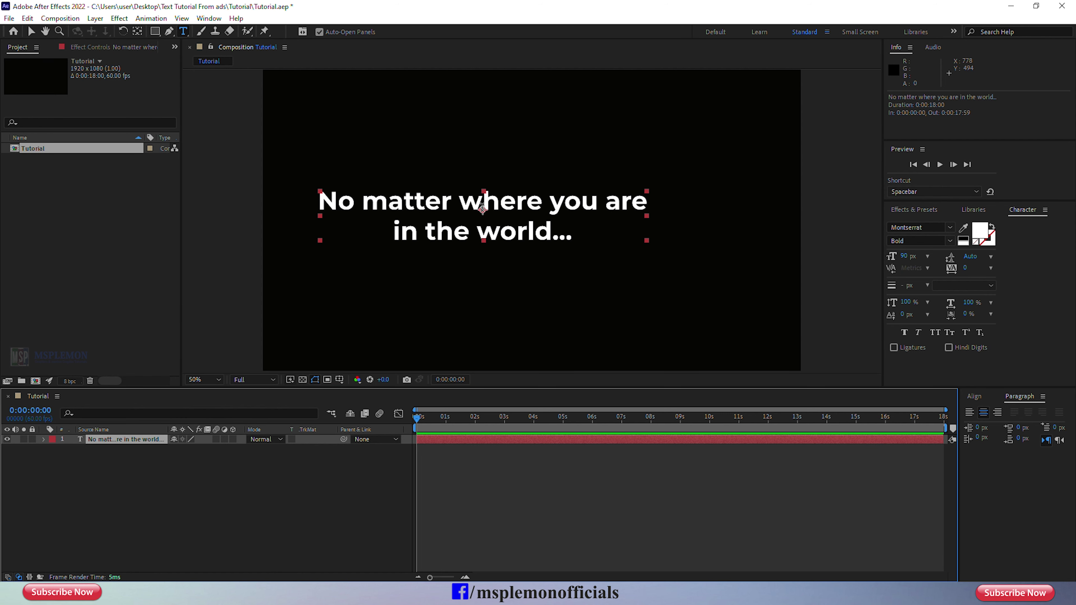
Step: Center the text layer's anchor point and align the layer horizontally and vertically to the middle of the composition
left_click(30, 34)
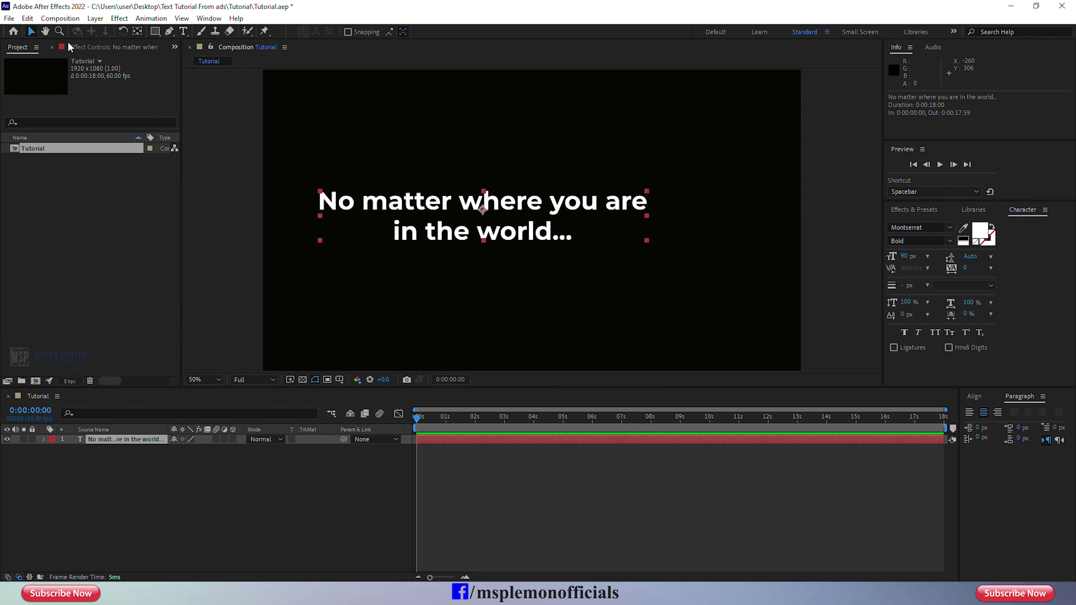
left_click(139, 32)
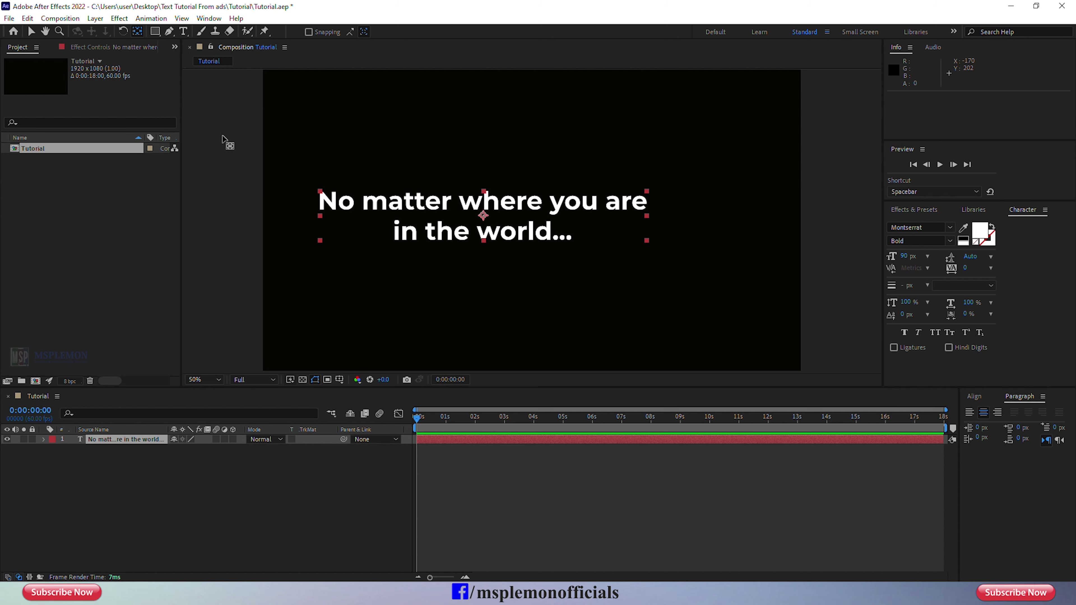
left_click(973, 396)
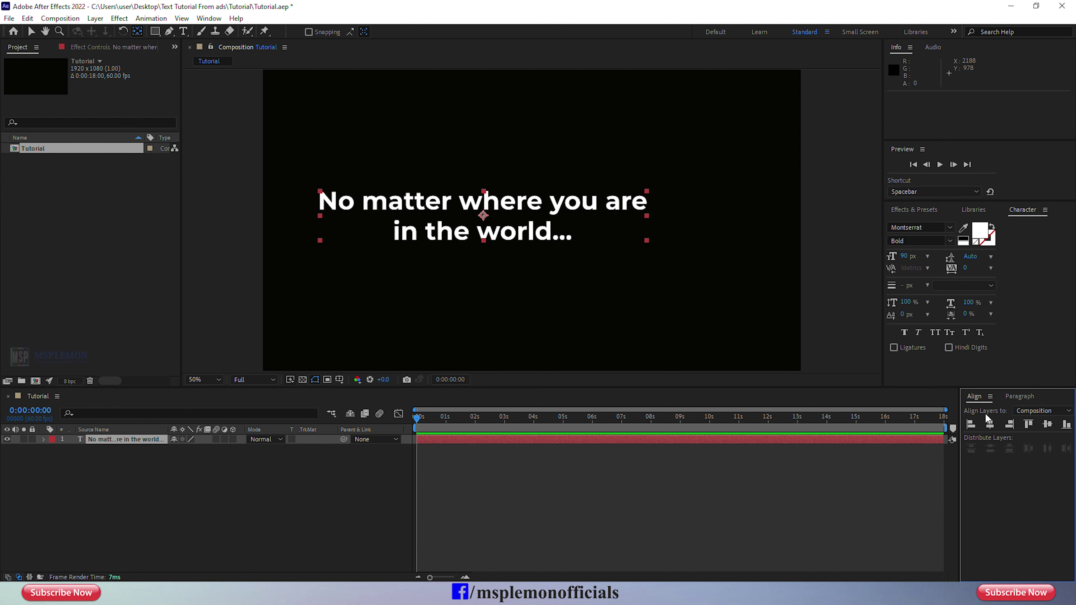
left_click(991, 425)
left_click(1048, 425)
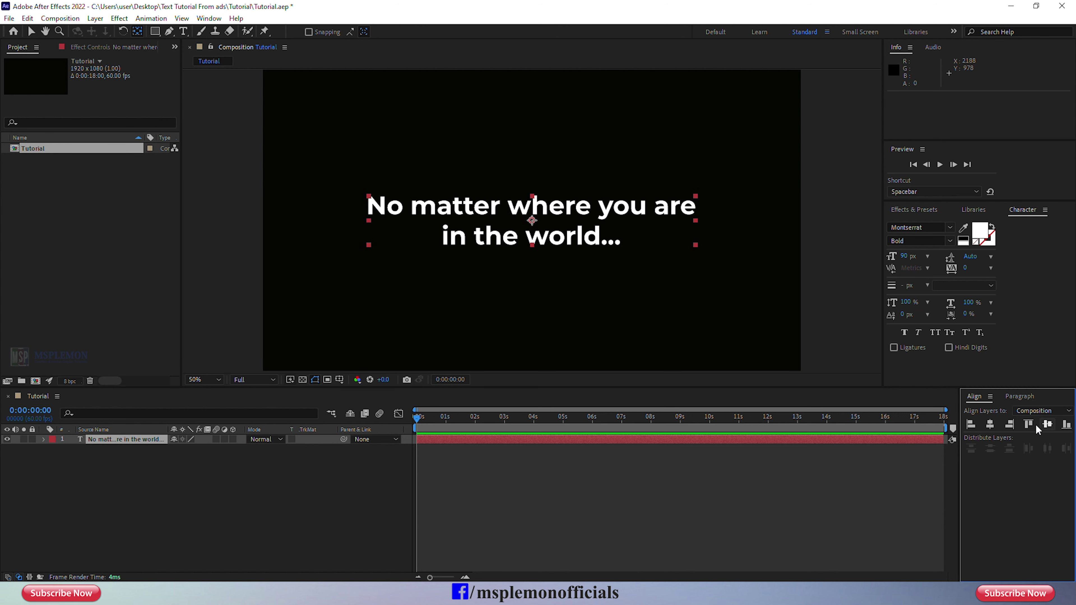
Step: Trim the end of the text layer to the 6-second mark
left_click(499, 498)
left_click_drag(465, 420, 592, 419)
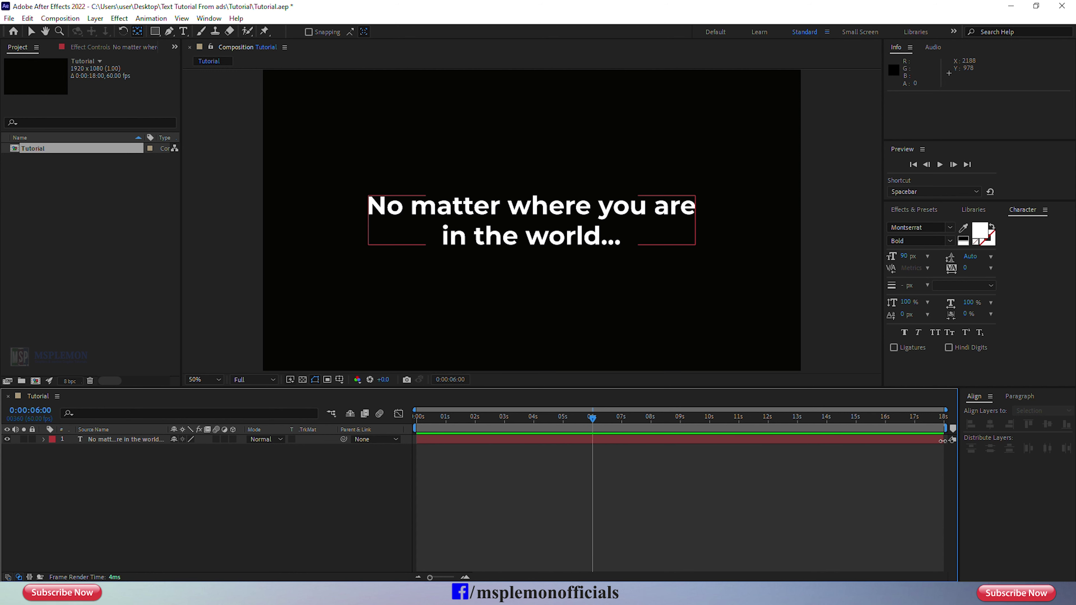
left_click_drag(941, 441, 593, 484)
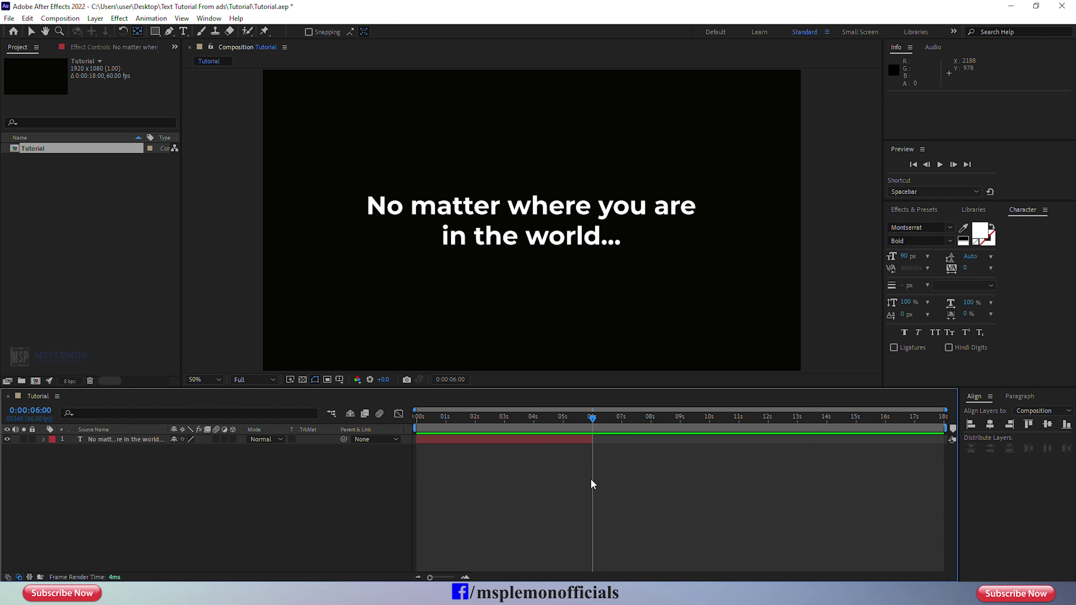
left_click(576, 441)
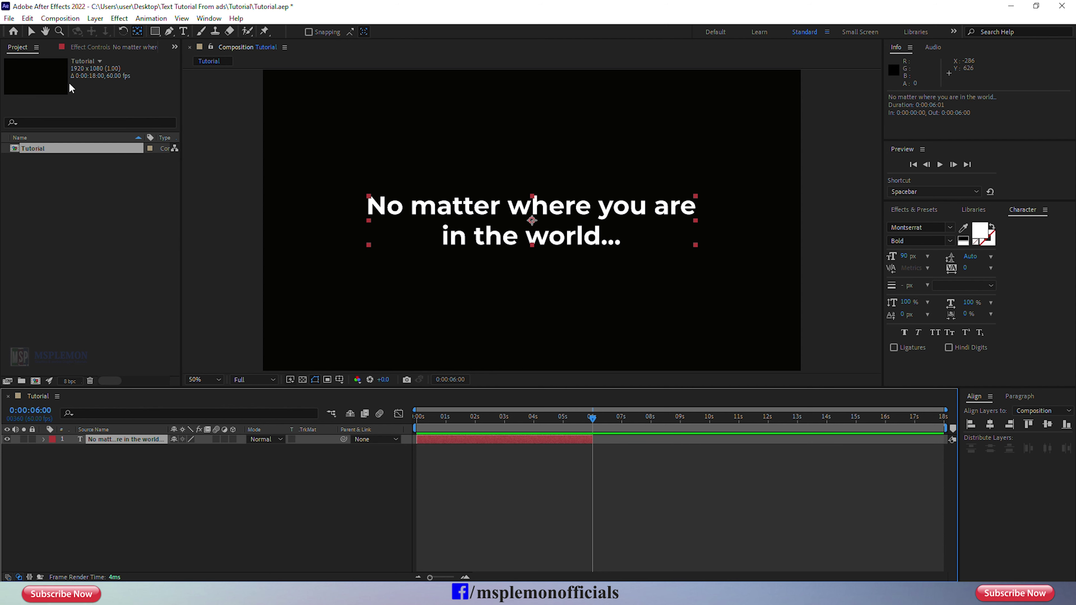
Step: Return the playhead to the composition's start and bring up the effects and animation presets
left_click(31, 30)
left_click_drag(435, 428, 394, 429)
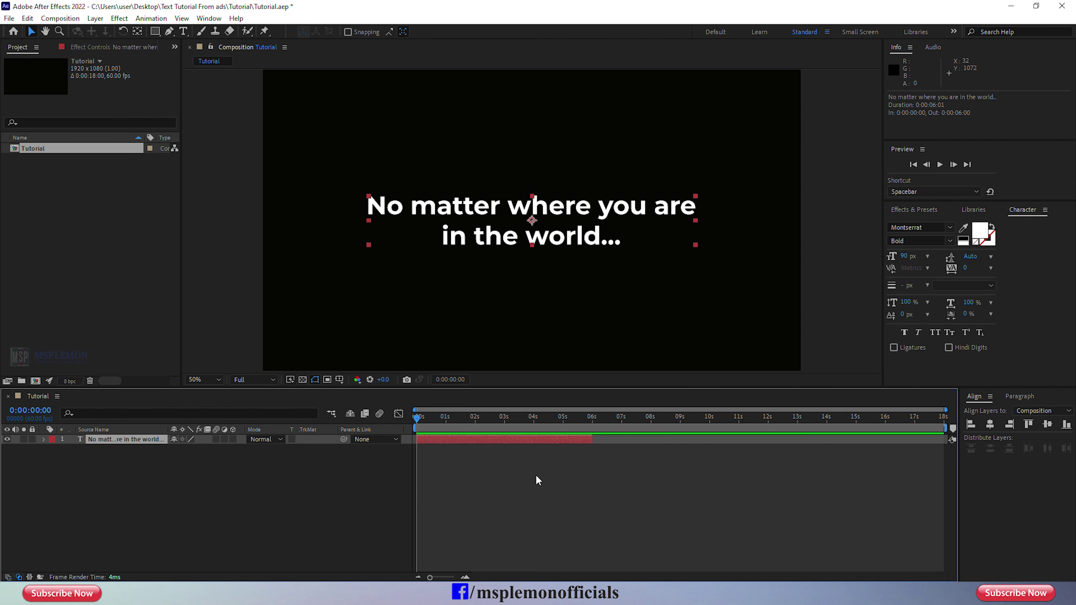
left_click(915, 209)
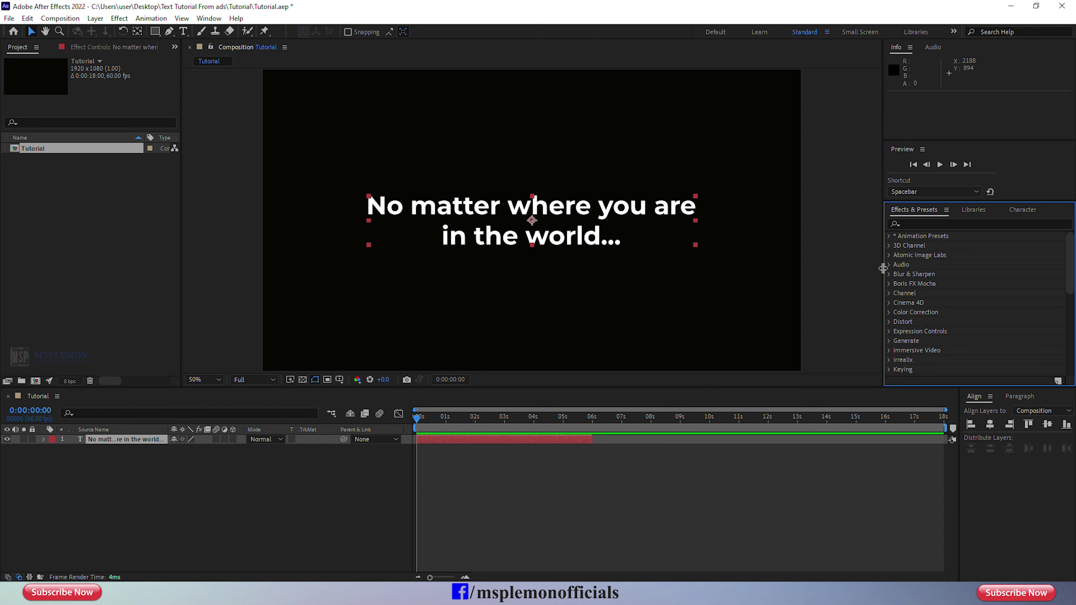
left_click_drag(882, 267, 897, 267)
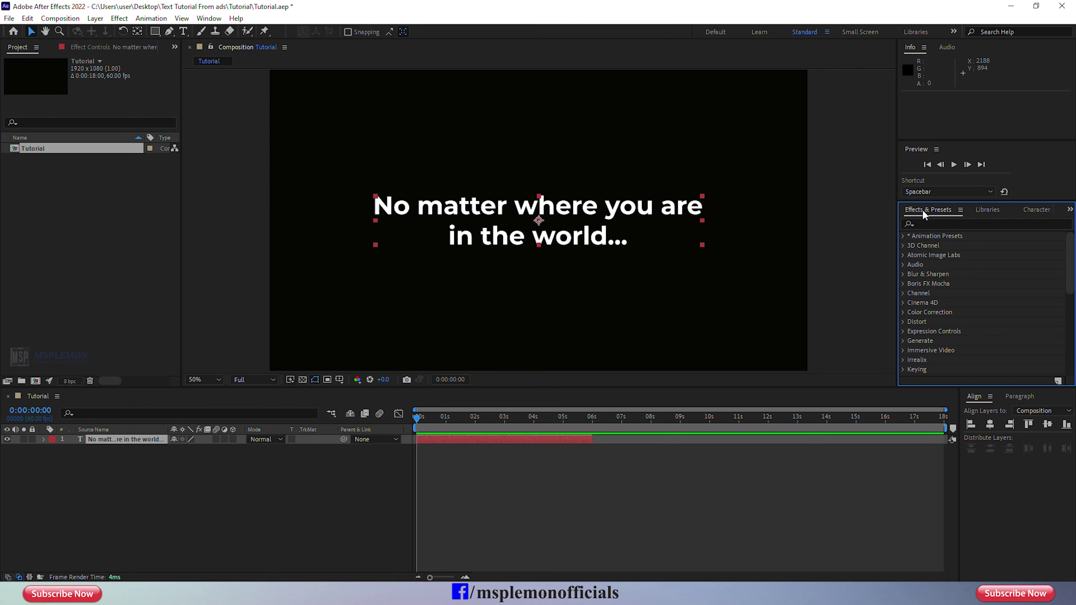
left_click(209, 18)
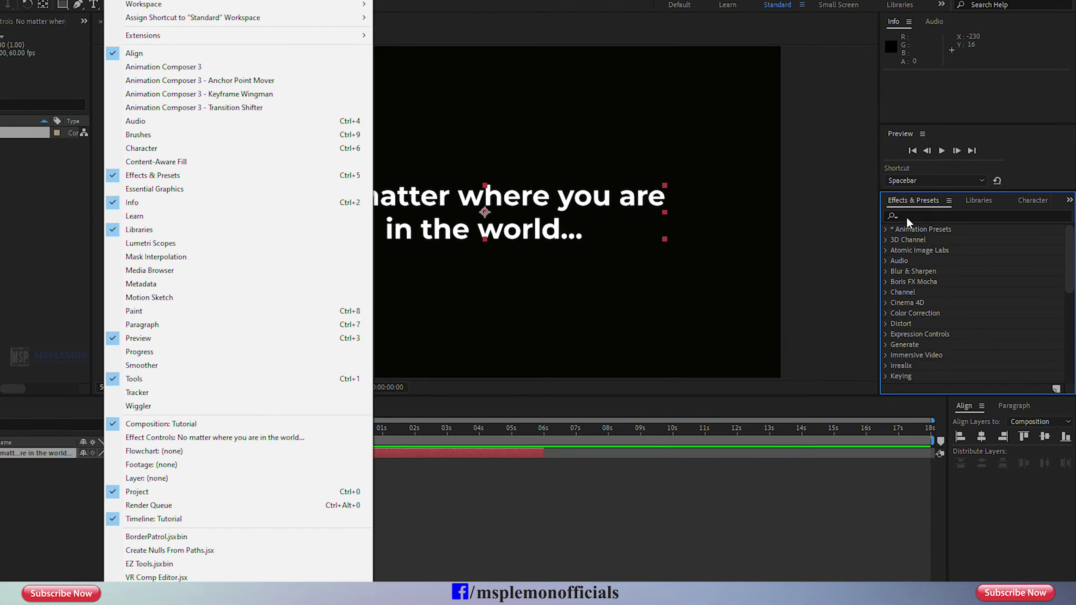
left_click(241, 191)
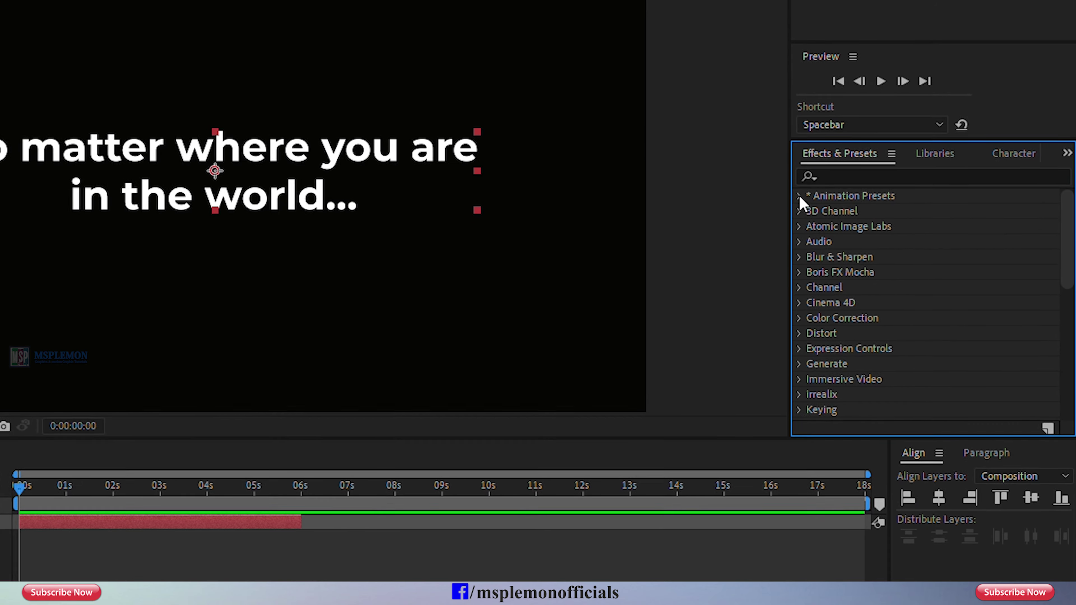
Step: Apply the Fade Up Words preset from the Animate In text presets to the text layer and preview it
left_click(827, 207)
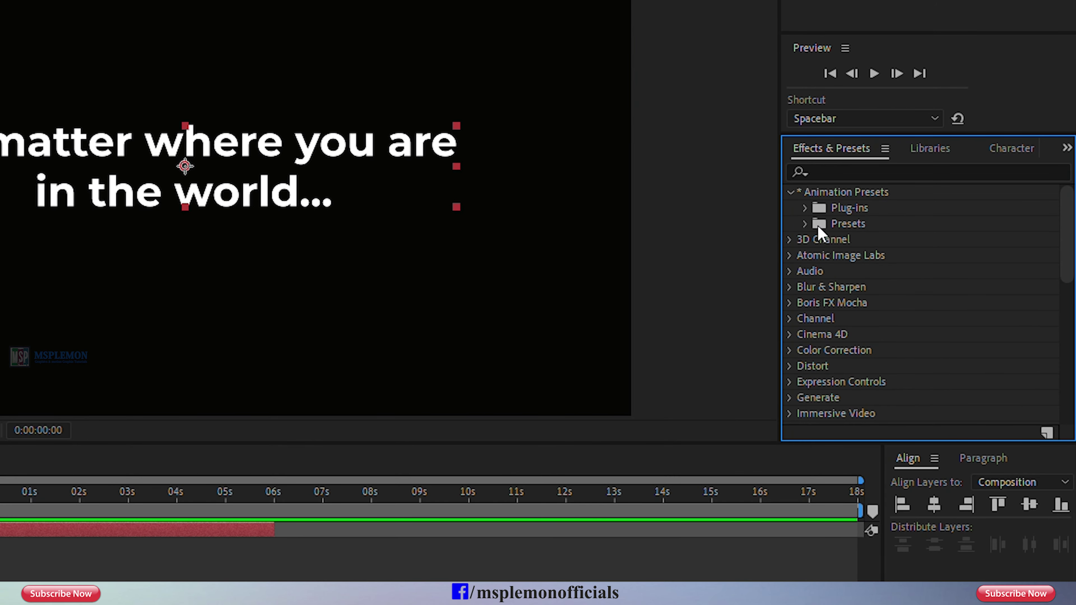
left_click(805, 225)
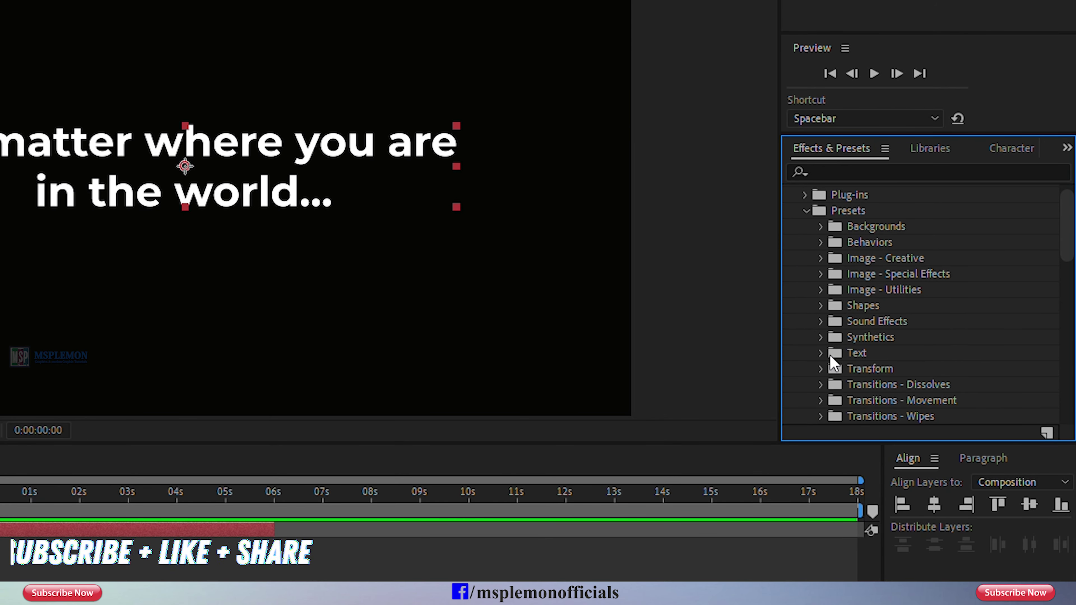
left_click(820, 353)
scroll(875, 363, "down", 2)
scroll(876, 361, "up", 2)
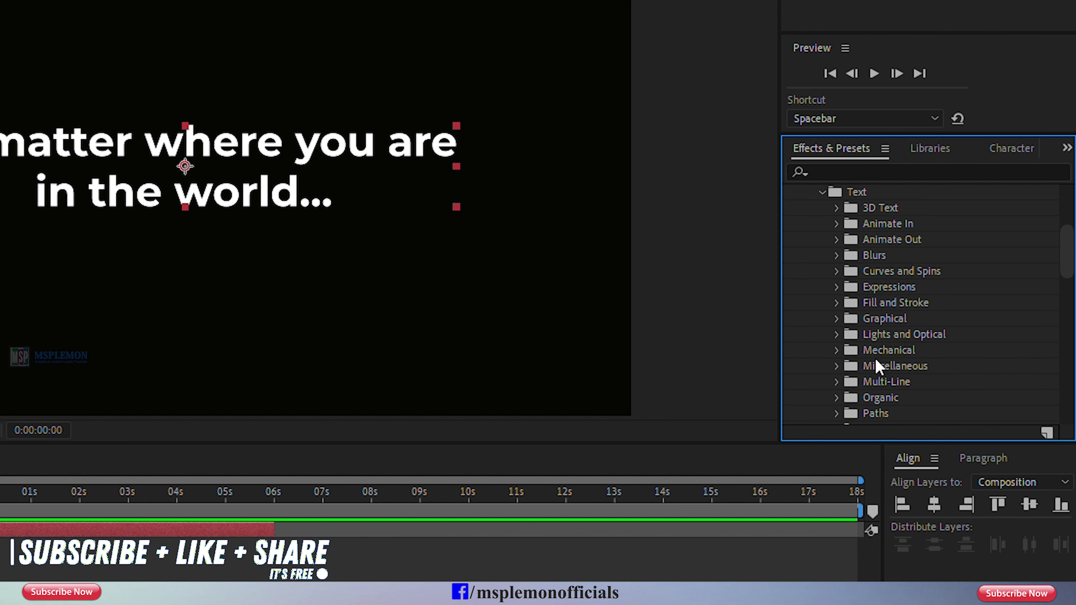
left_click(836, 224)
left_click(921, 334)
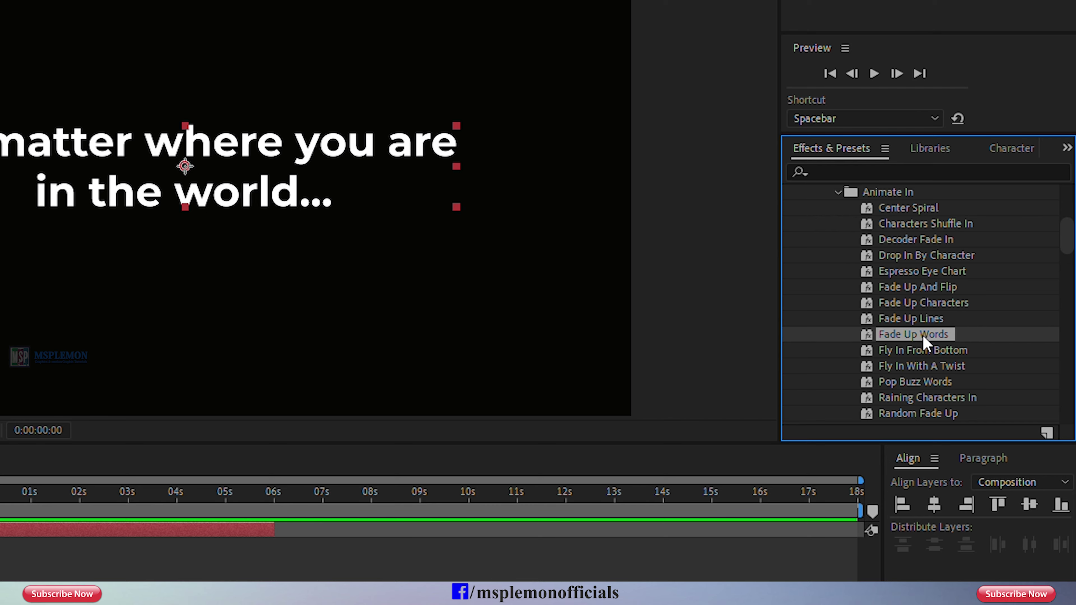
left_click_drag(922, 334, 259, 219)
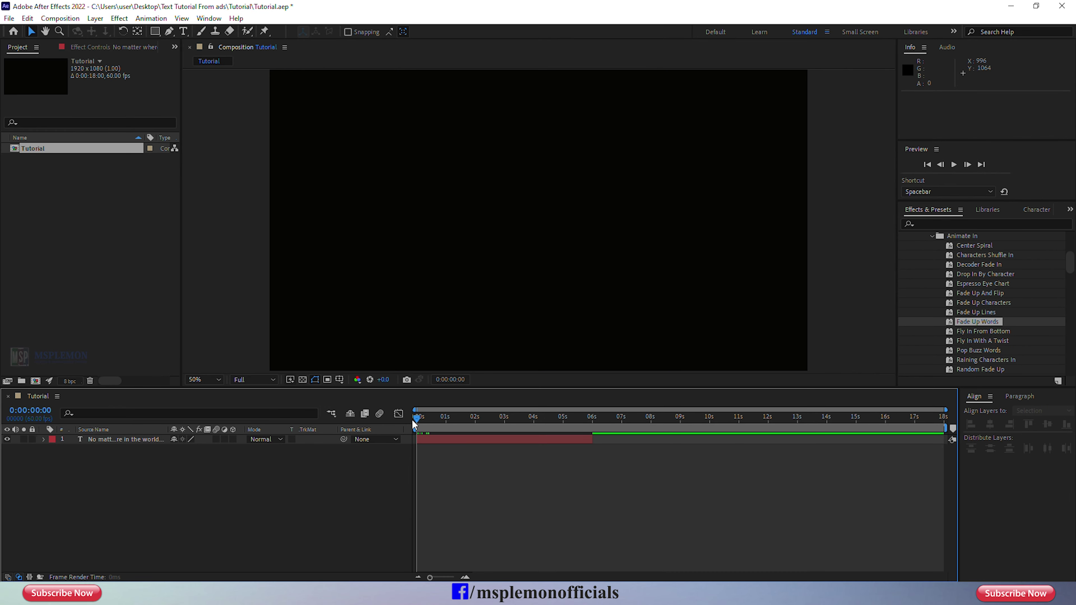
key("space")
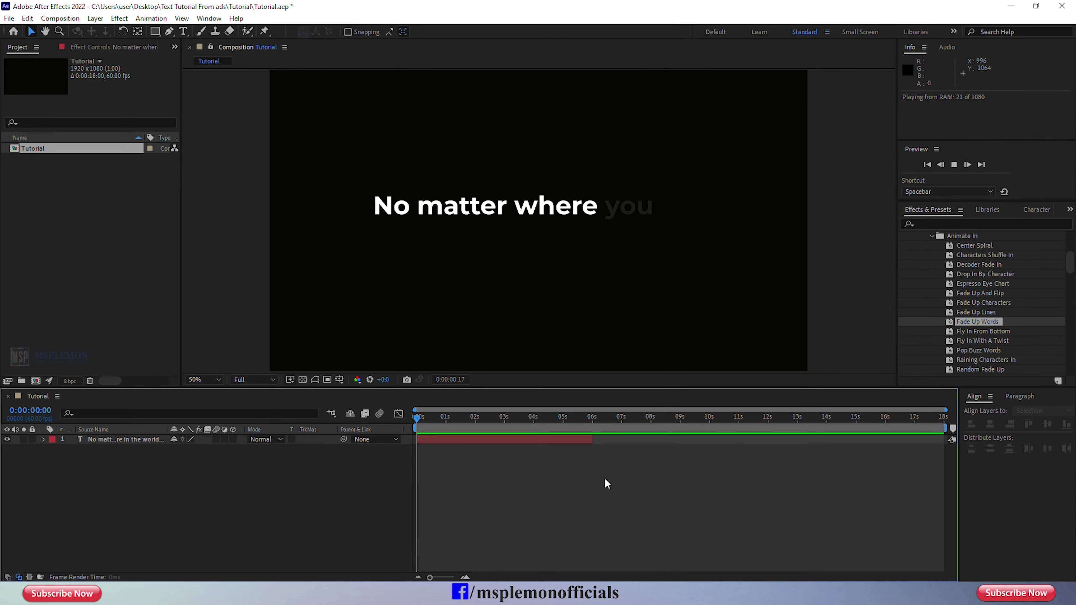
Step: Move the second Range Selector Start keyframe to 3 seconds and preview the word animation from the start
left_click(497, 441)
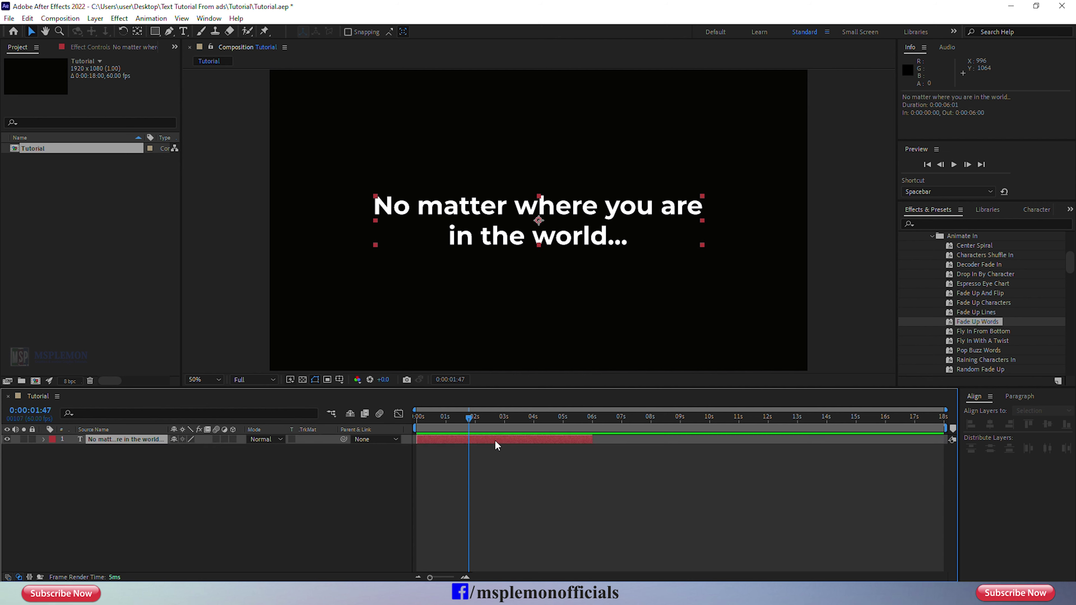
left_click(464, 450)
left_click(461, 442)
key("u")
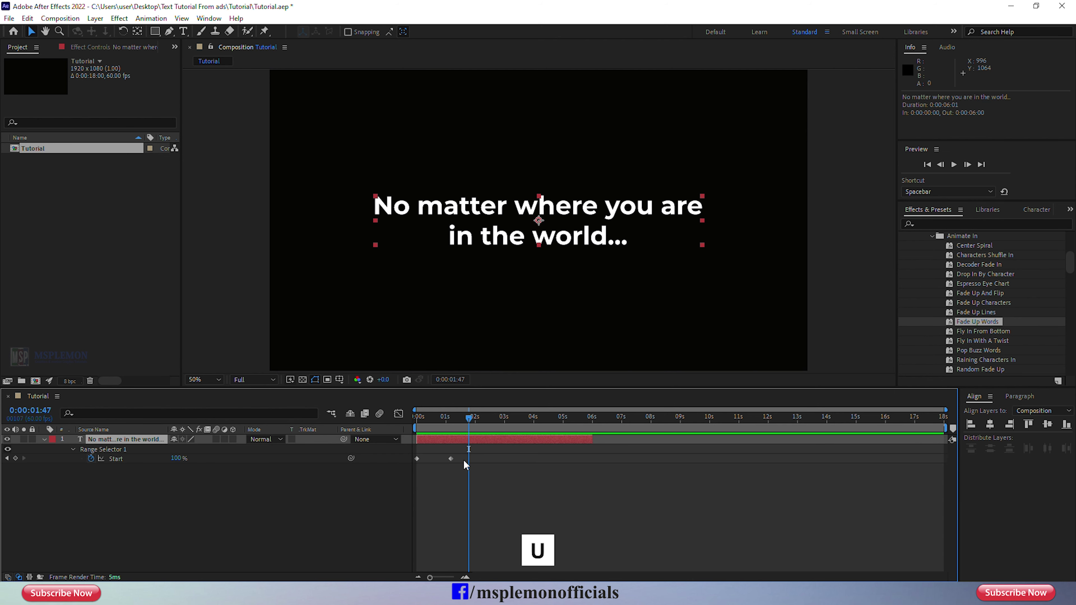
left_click_drag(450, 458, 504, 467)
left_click(424, 427)
key("space")
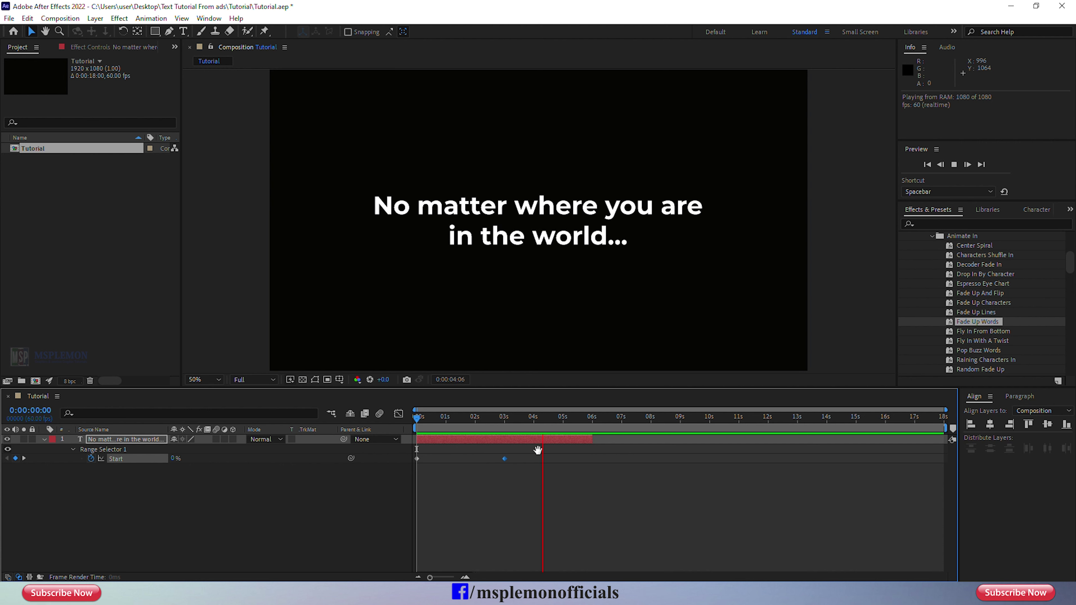
mouse_move(538, 420)
left_mouse_down()
mouse_move(487, 425)
mouse_move(526, 426)
left_mouse_up()
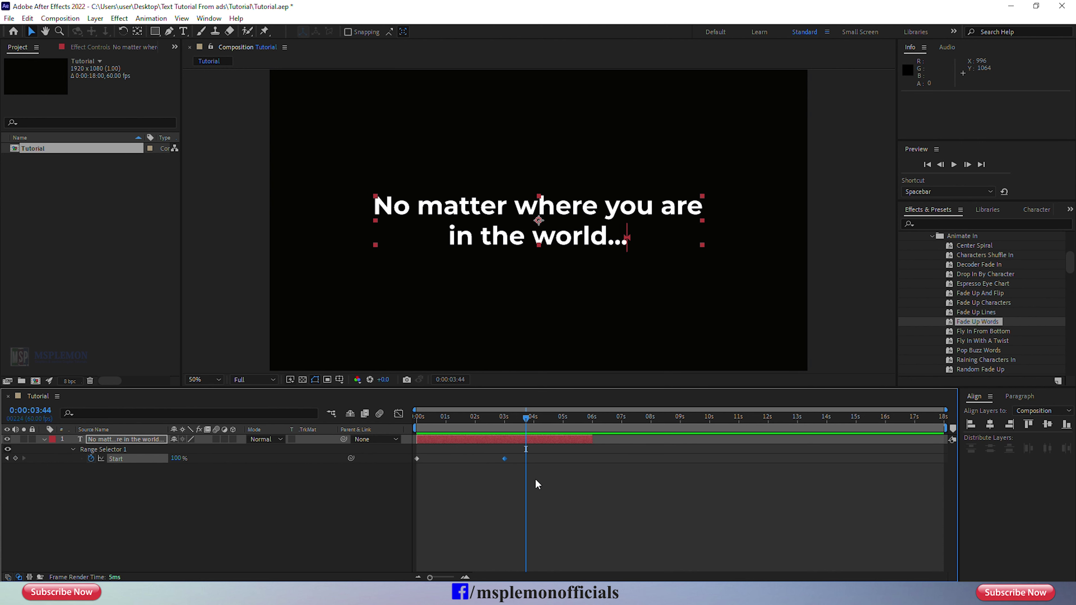
Step: Collapse the text layer's properties and select the layer with the playhead back at the composition's start
left_click(542, 485)
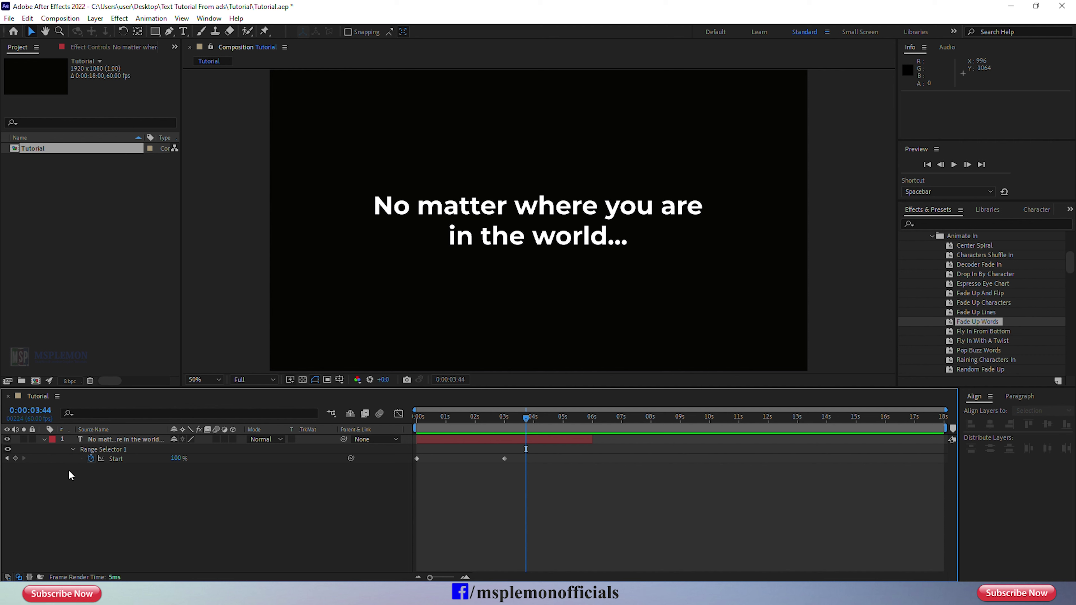
left_click(46, 448)
left_click(44, 439)
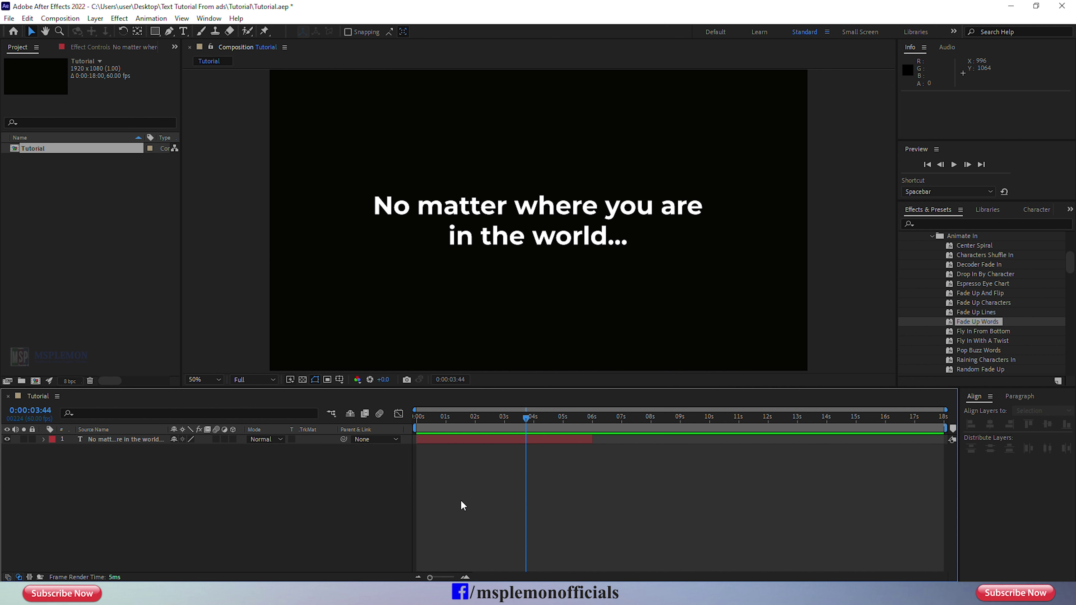
key("Home")
left_click(426, 442)
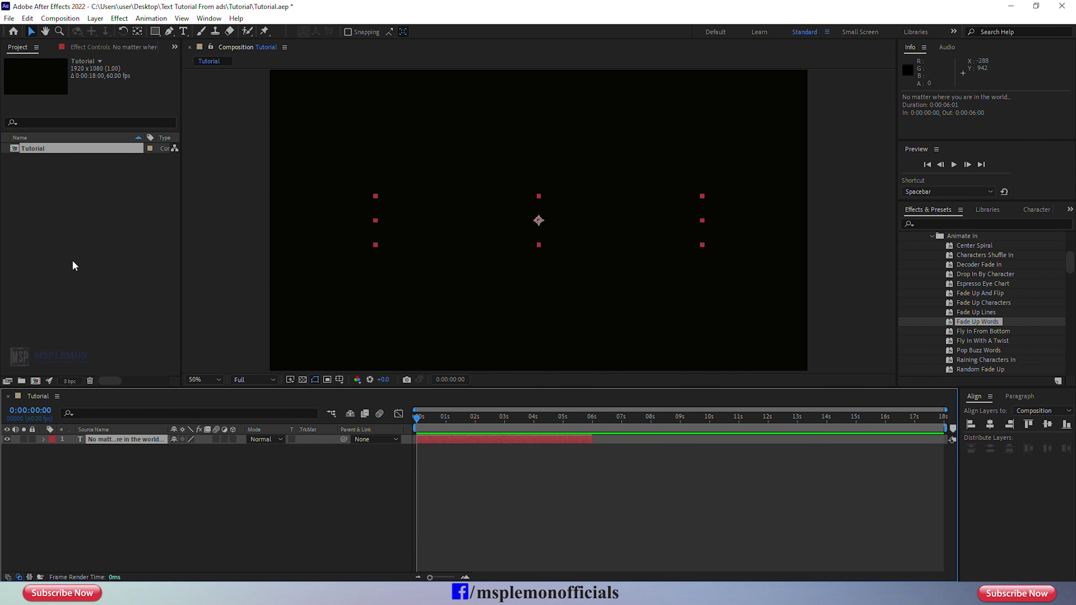
Step: Import the images 01, 02 and 03 from the Tutorial folder into the project as footage
right_click(58, 255)
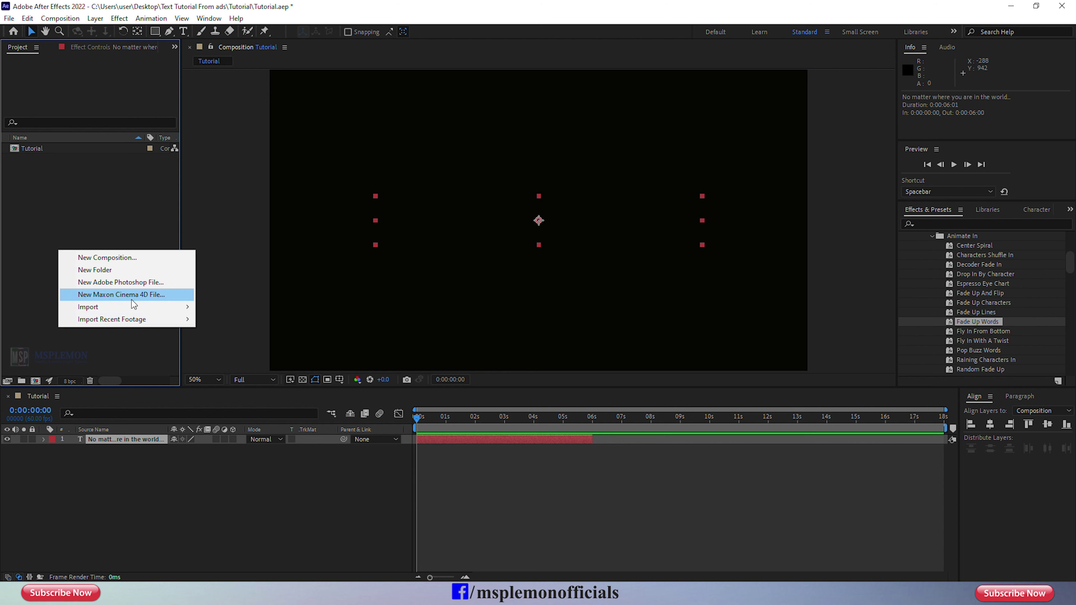
mouse_move(157, 313)
left_click(219, 308)
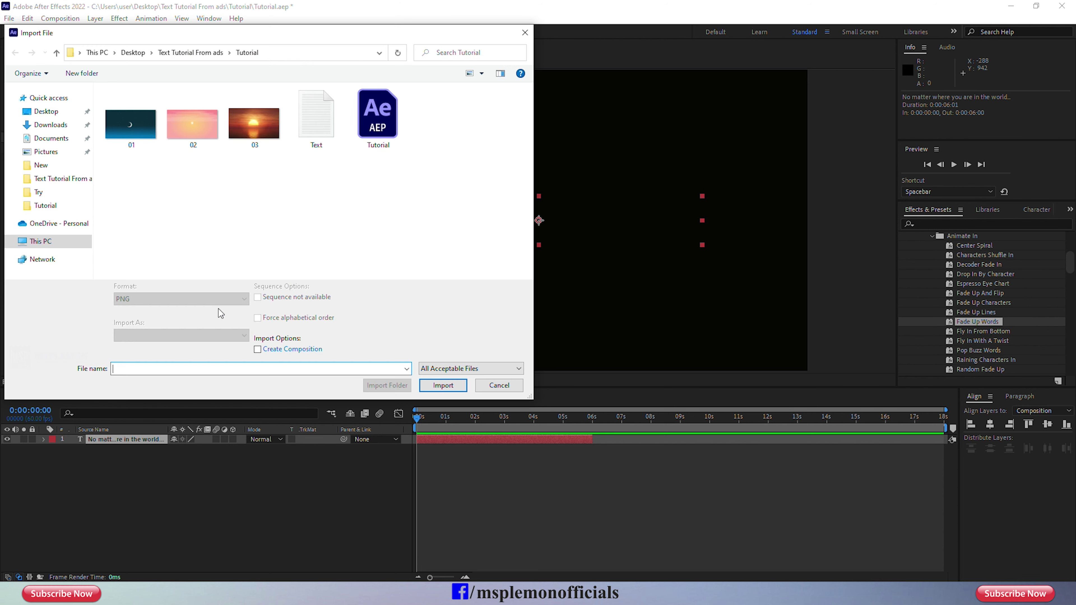
left_click_drag(256, 172, 127, 130)
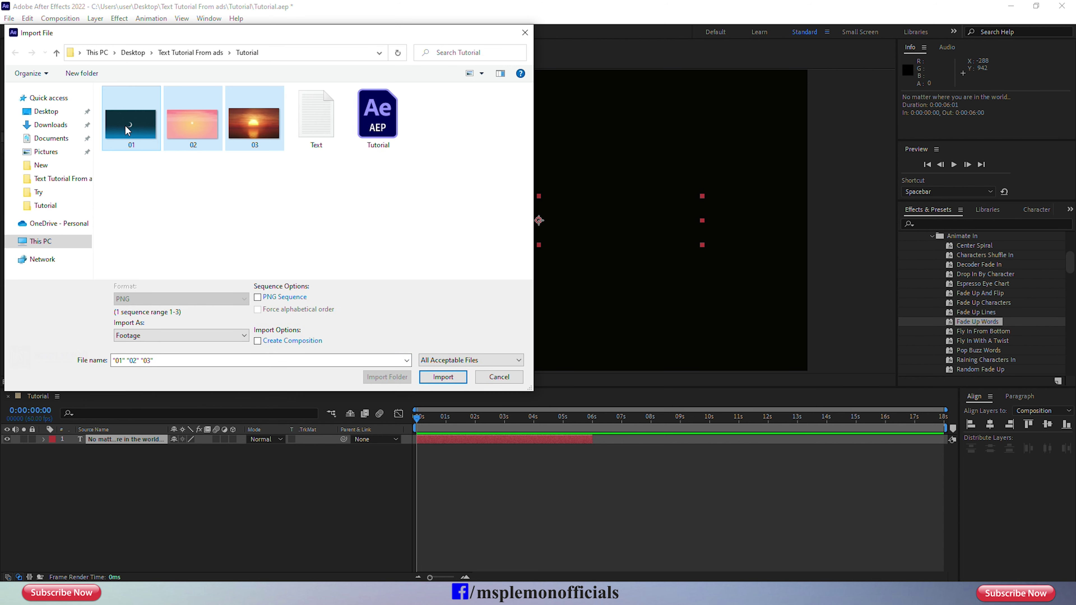
left_click(439, 378)
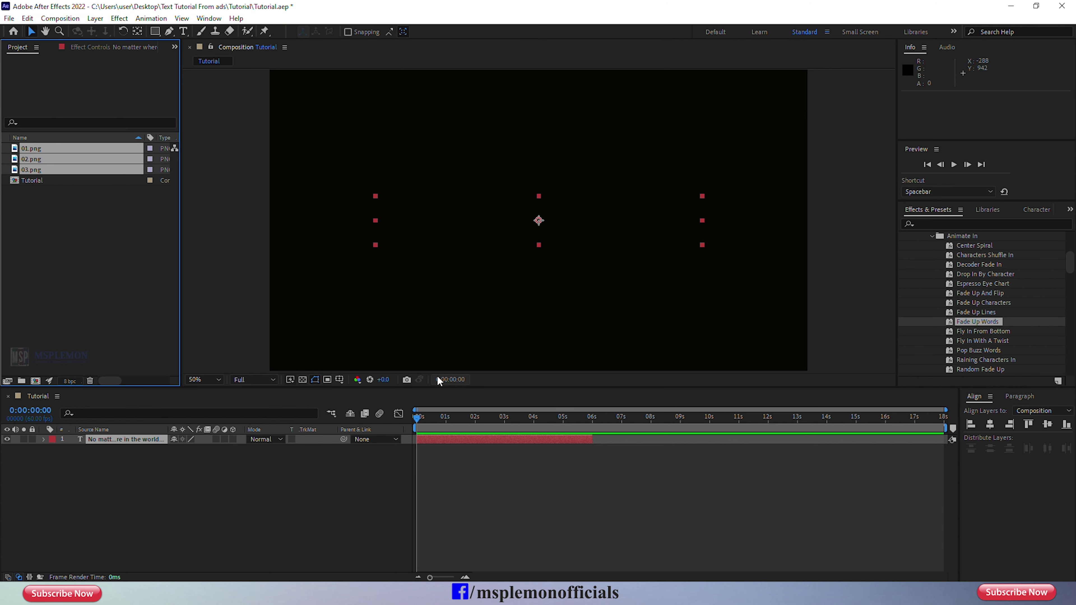
left_click(59, 242)
Step: Add 02.png to the composition above the text layer, trimmed to end at 6 seconds like the text
left_click(30, 149)
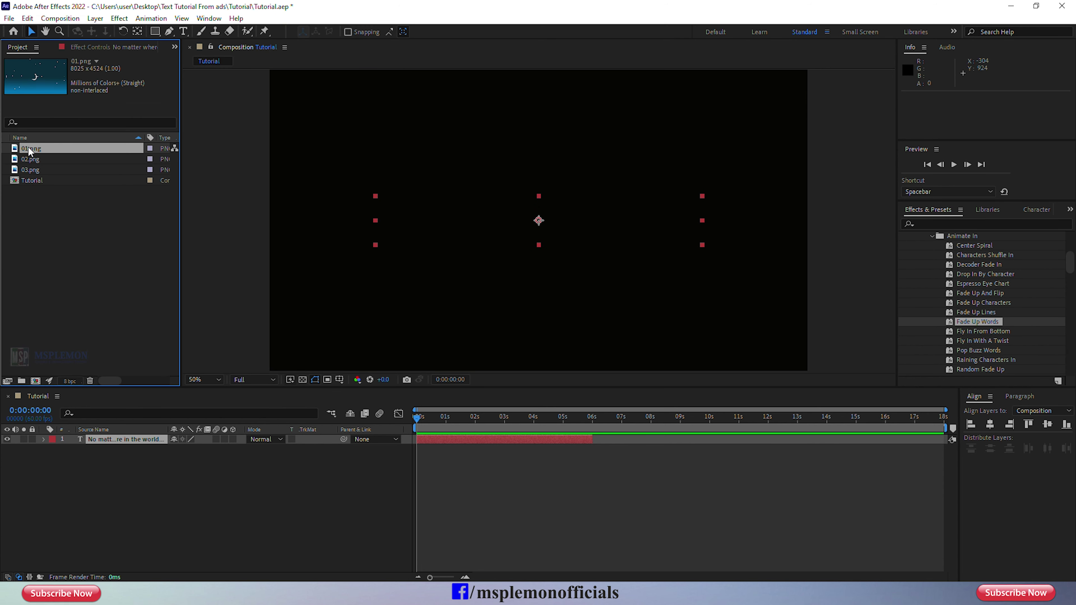
left_click(32, 160)
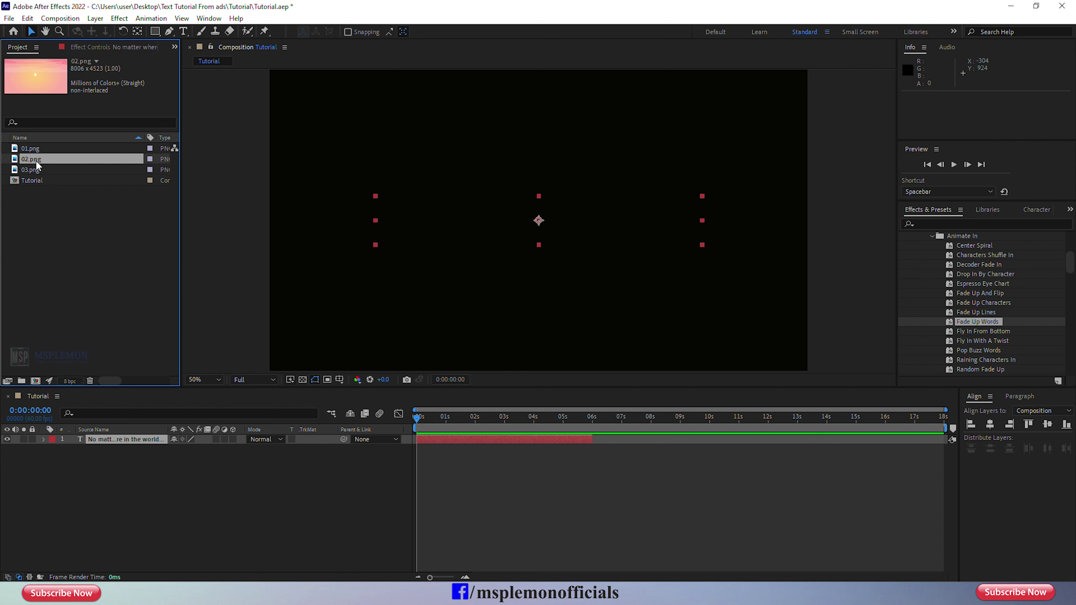
left_click_drag(37, 165, 114, 443)
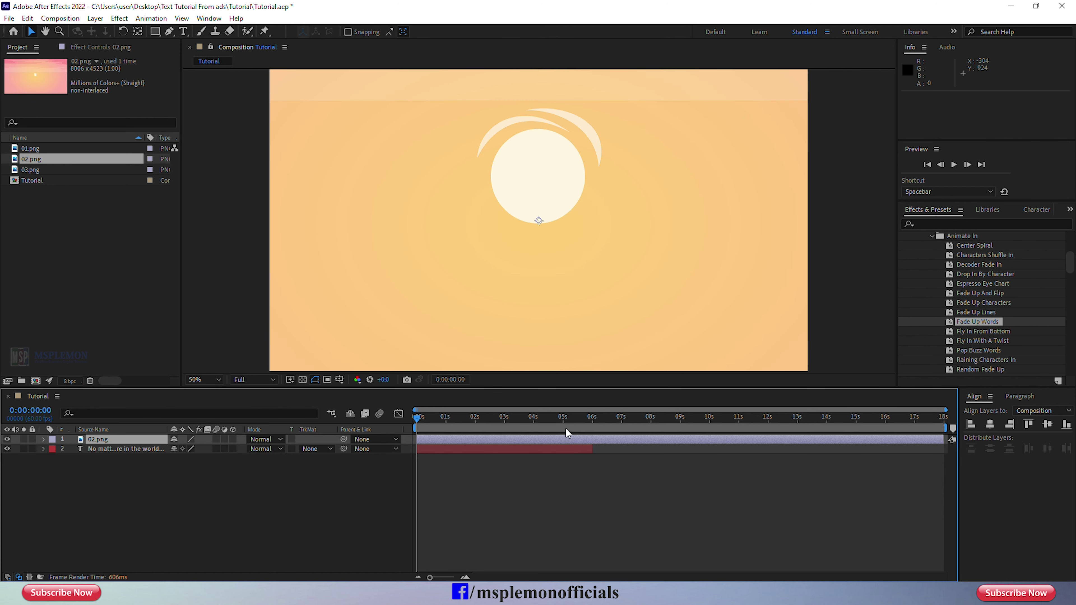
left_click_drag(568, 421, 591, 428)
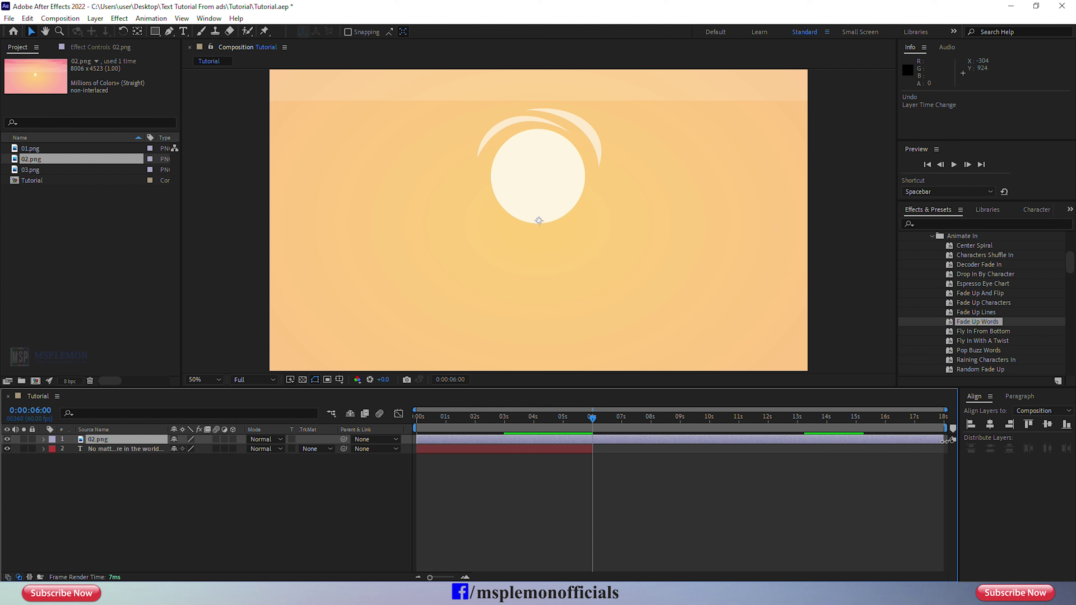
left_click_drag(944, 440, 590, 486)
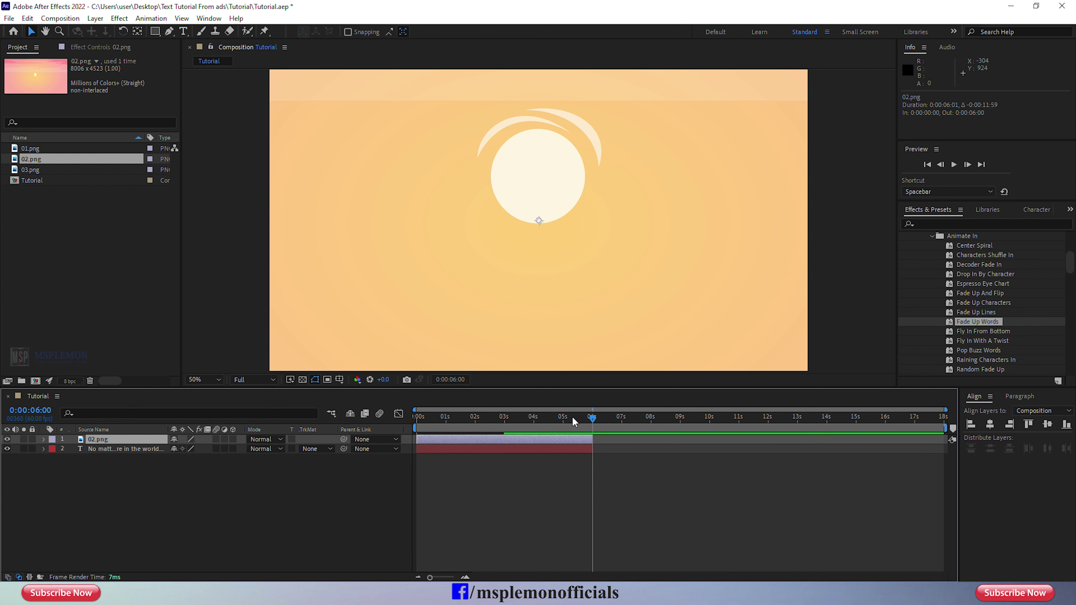
left_click_drag(591, 419, 416, 429)
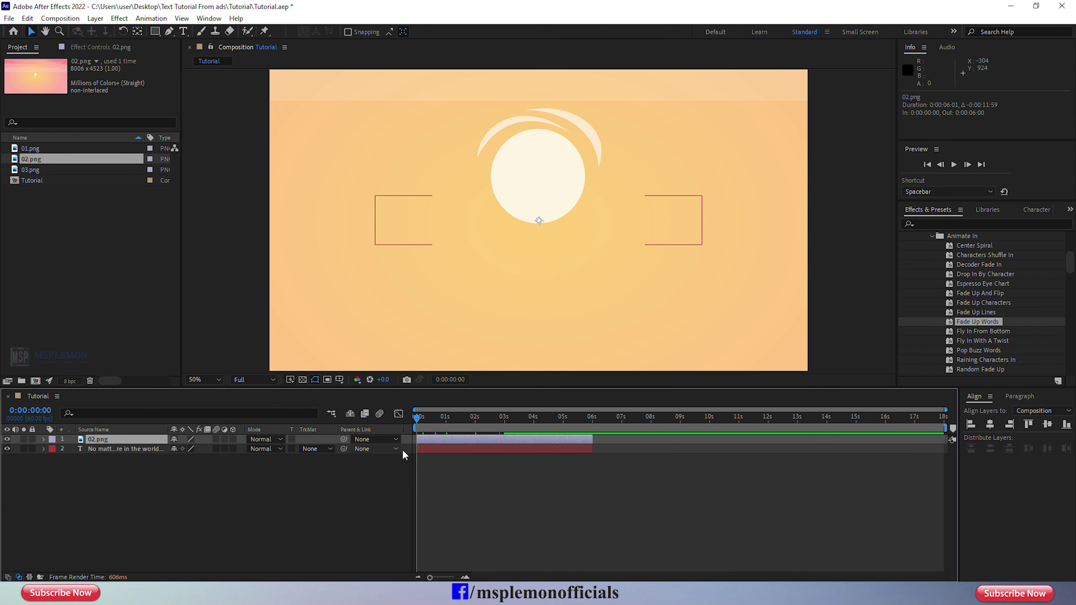
Step: Scale the 02.png layer to 24% and collapse its properties
left_click(44, 440)
left_click(53, 449)
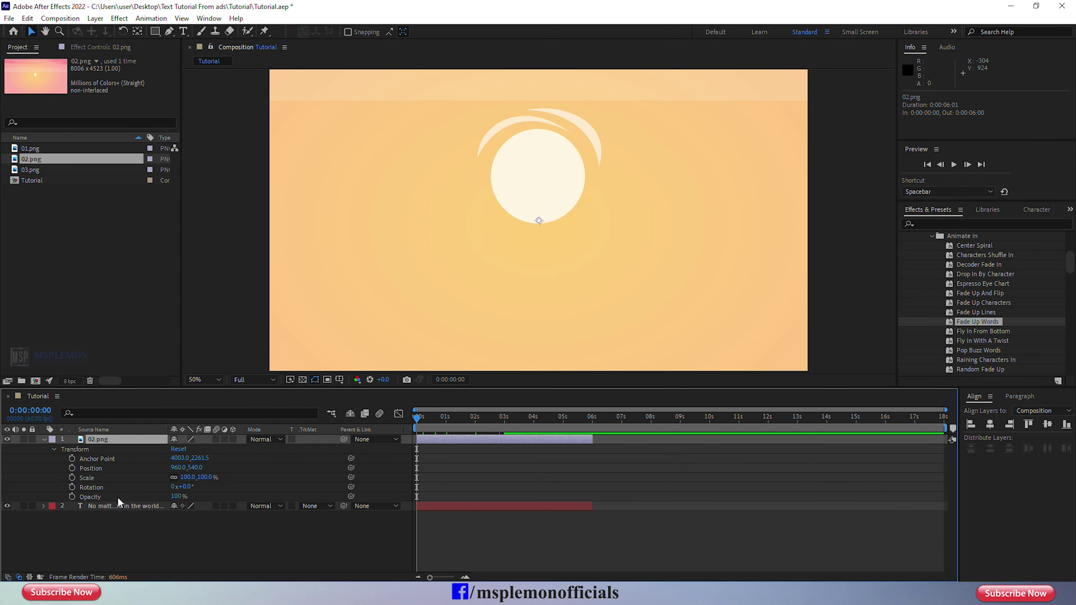
left_click_drag(189, 477, 173, 481)
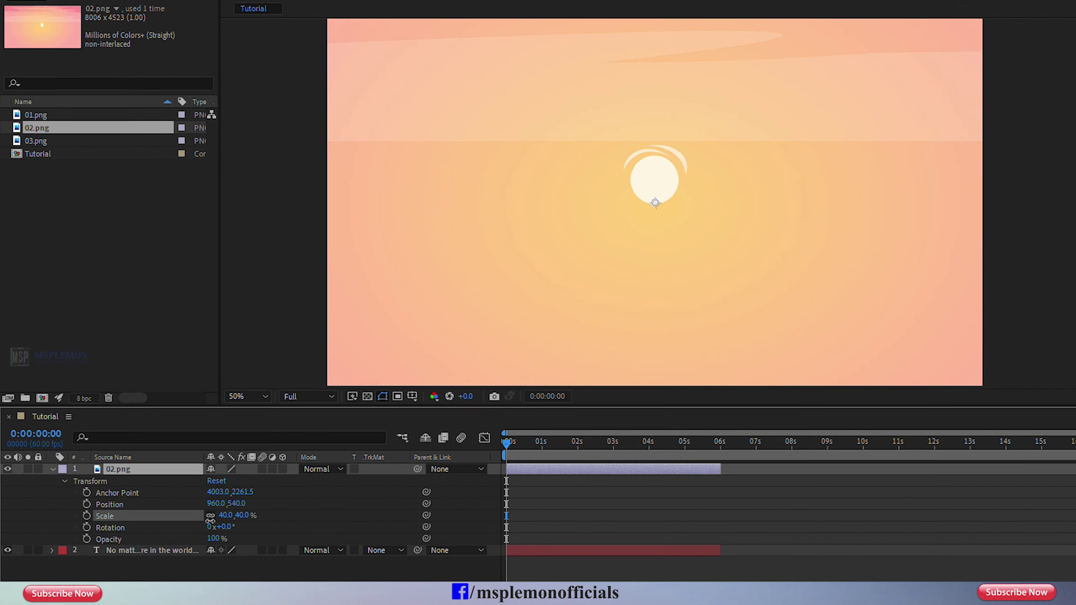
left_click_drag(210, 519, 195, 519)
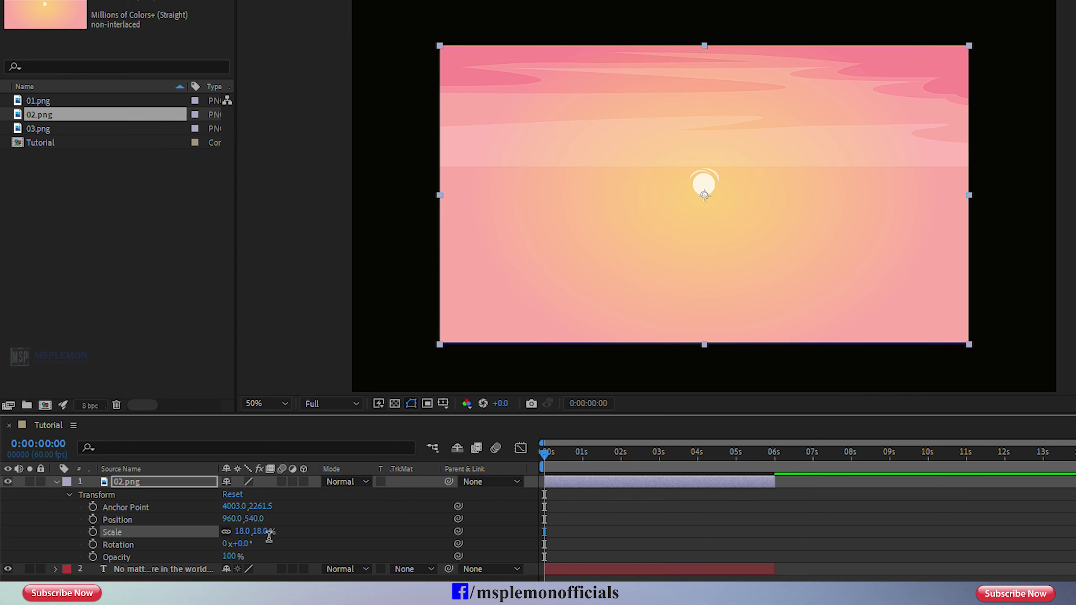
left_click(269, 533)
type("24")
key("Return")
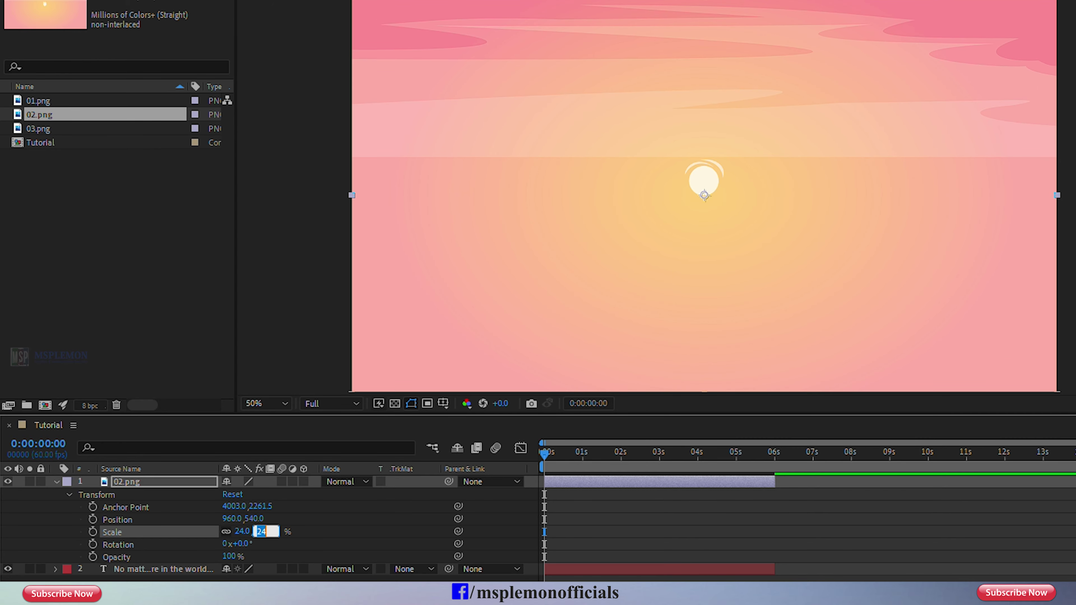
left_click(57, 483)
Step: Add an elliptical mask covering the full 02.png layer with the Ellipse Tool
left_click(583, 482)
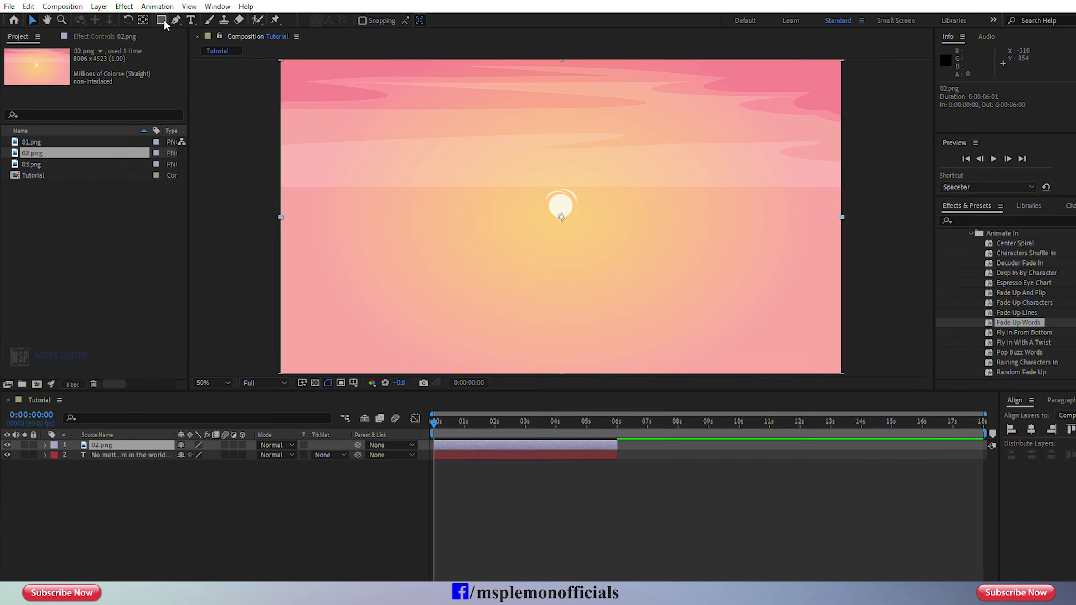
left_click(161, 20)
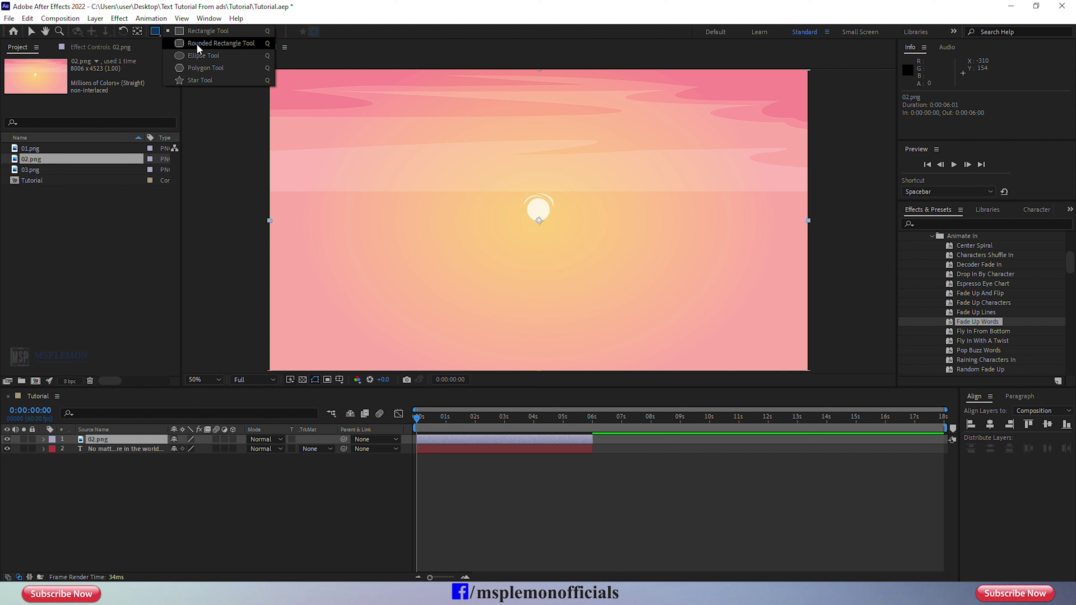
left_click(189, 50)
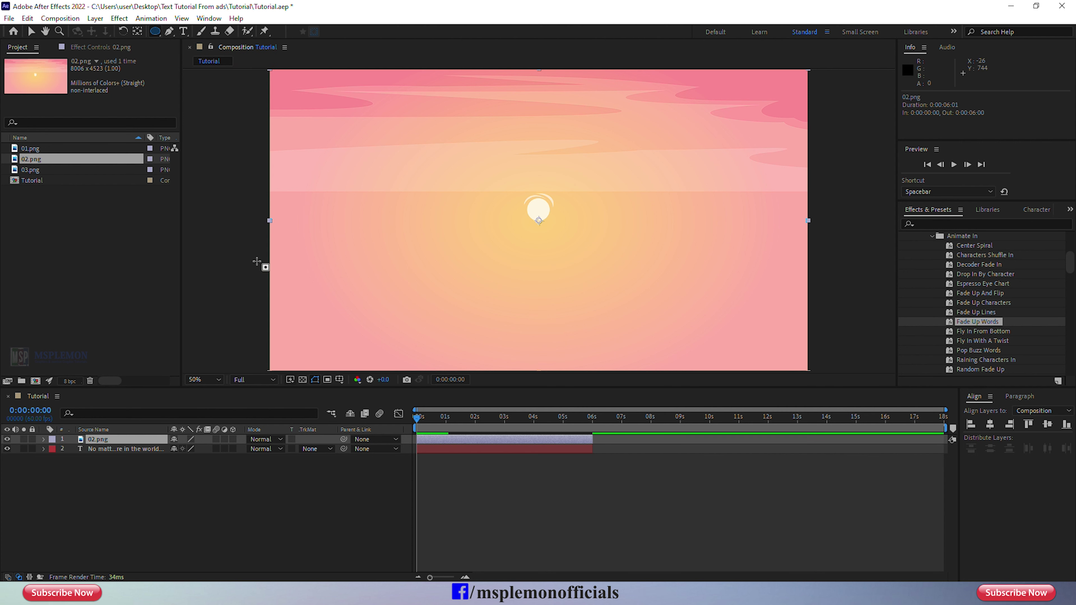
double_click(155, 31)
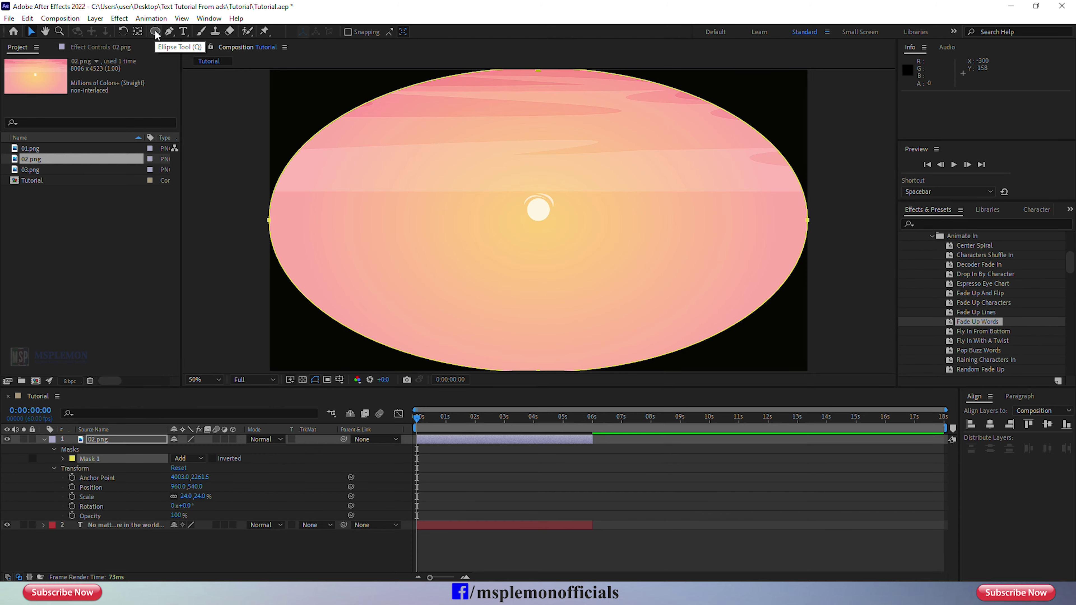
key("v")
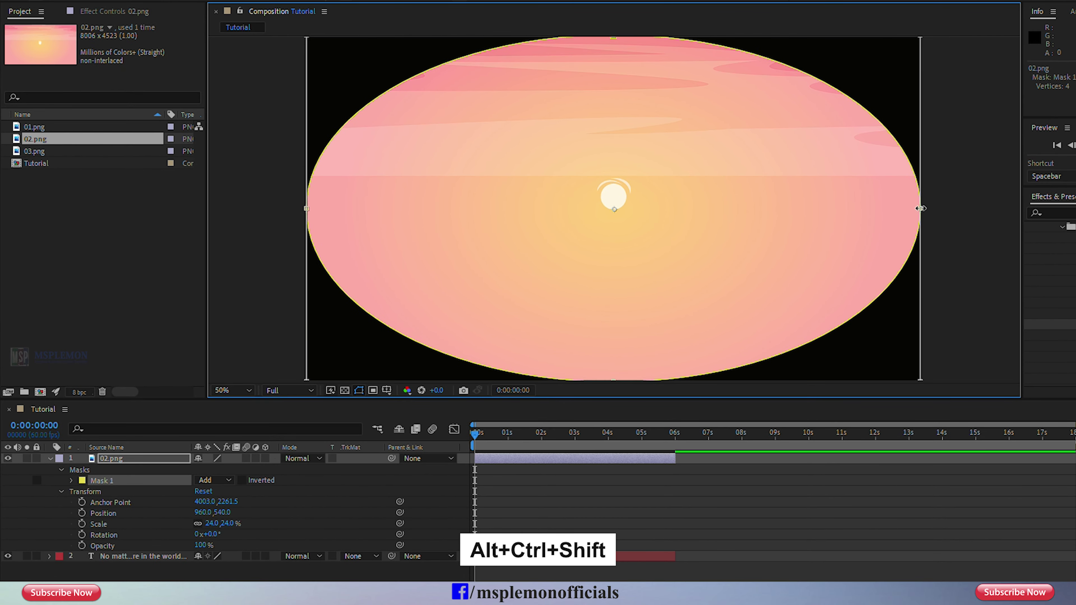
Step: Shrink the elliptical mask proportionally around its center to about 60% of its size
key("ctrl+z")
scroll(766, 278, "down", 1)
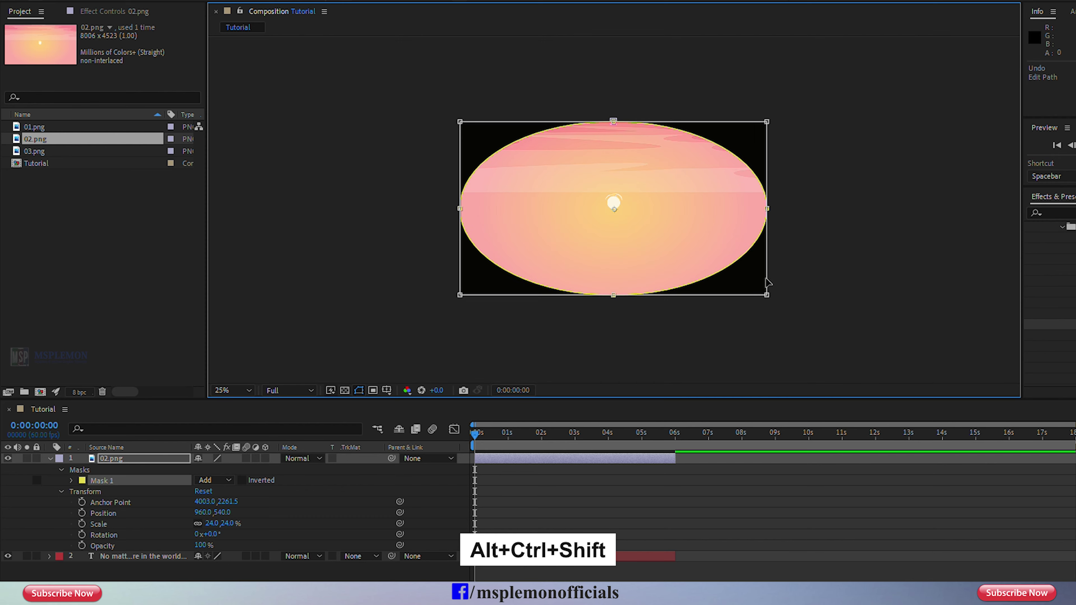
left_click_drag(766, 295, 703, 299)
scroll(711, 307, "up", 1)
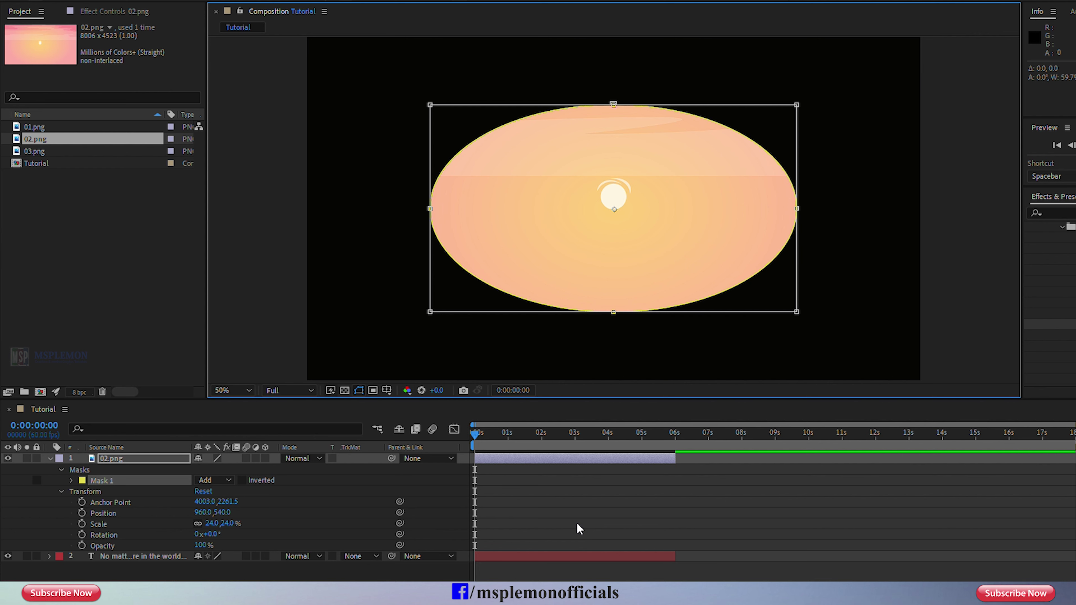
Step: Set the Mask Feather of the 02.png mask to 1600 pixels and deselect the layer
left_click(72, 481)
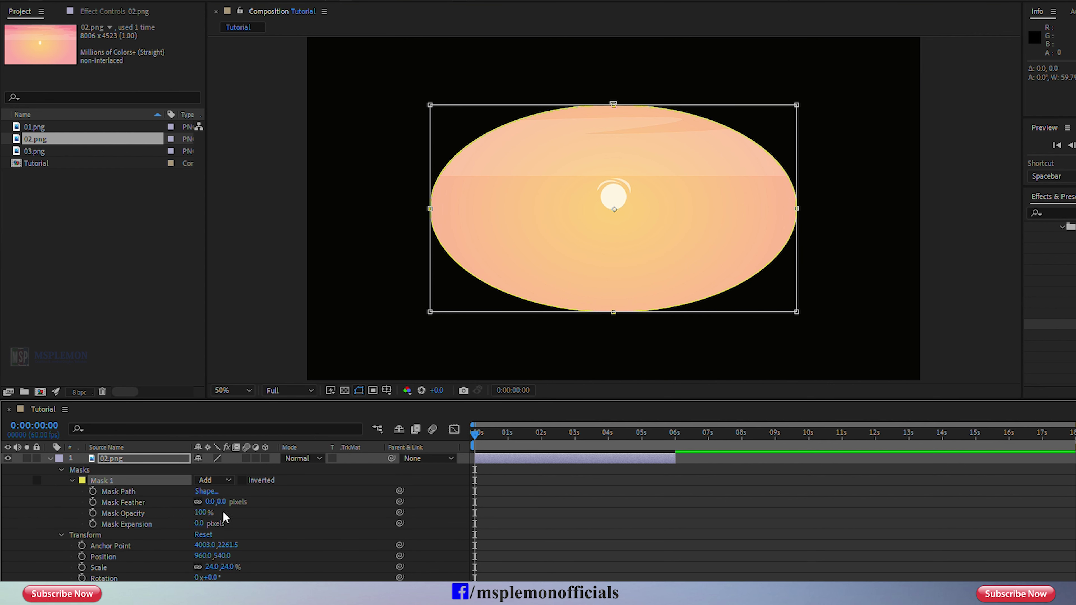
left_click_drag(221, 502, 229, 501)
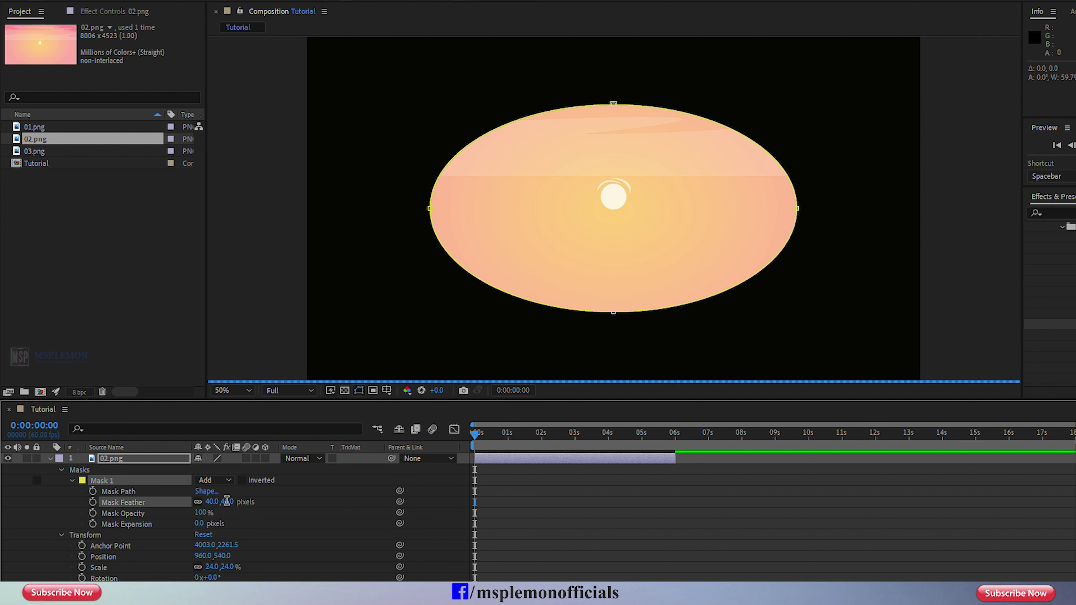
left_click(228, 502)
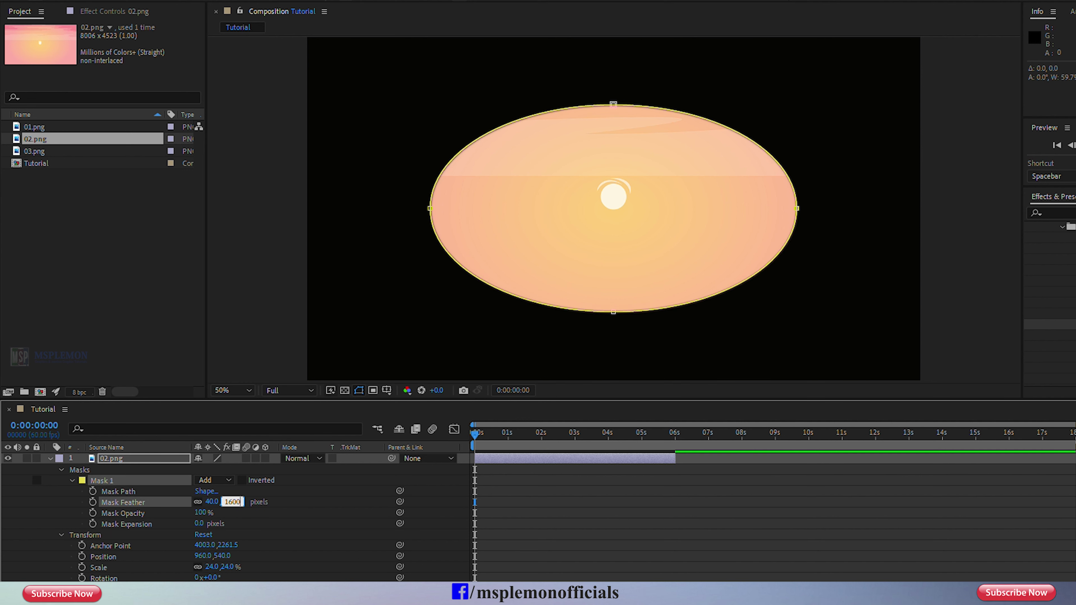
type("1600")
key("Return")
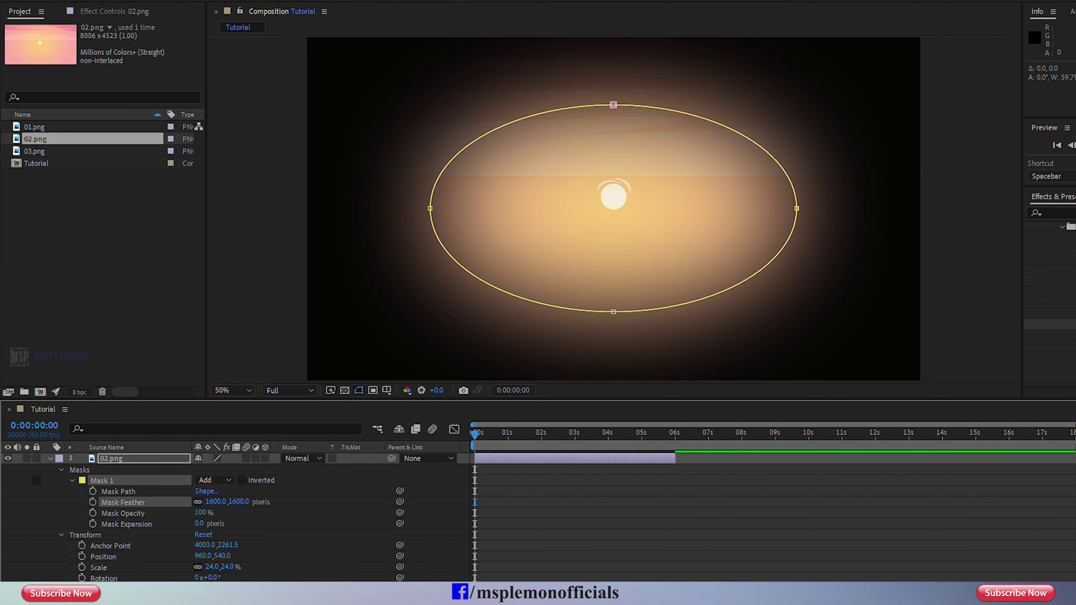
left_click(618, 553)
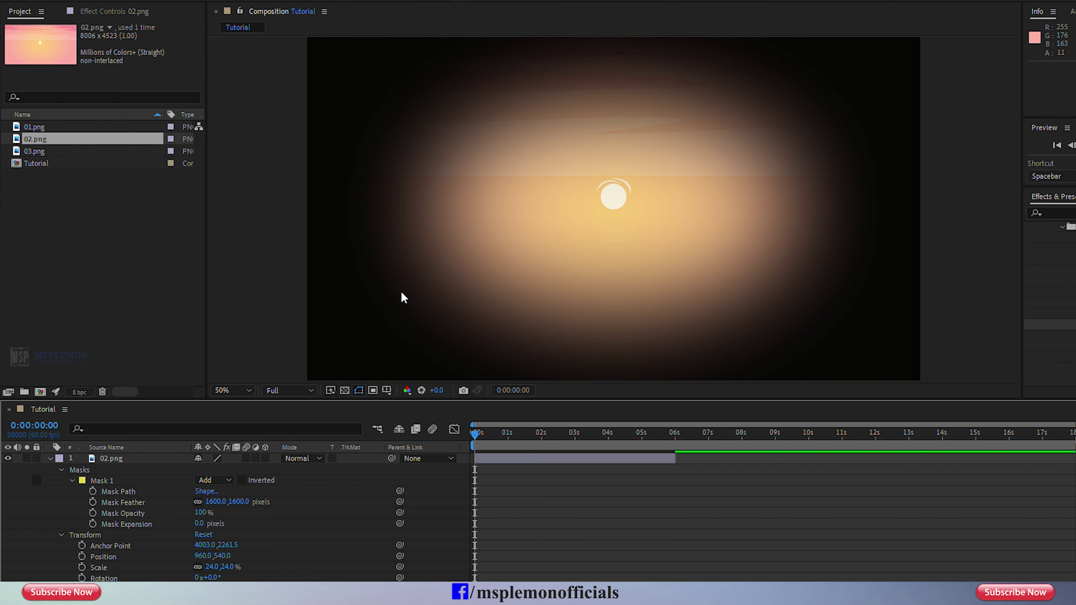
Step: Move the 02.png layer up to position 960, 418 and flatten its mask by pulling in the bottom and top edges
left_click(608, 307)
left_click_drag(607, 308, 607, 270)
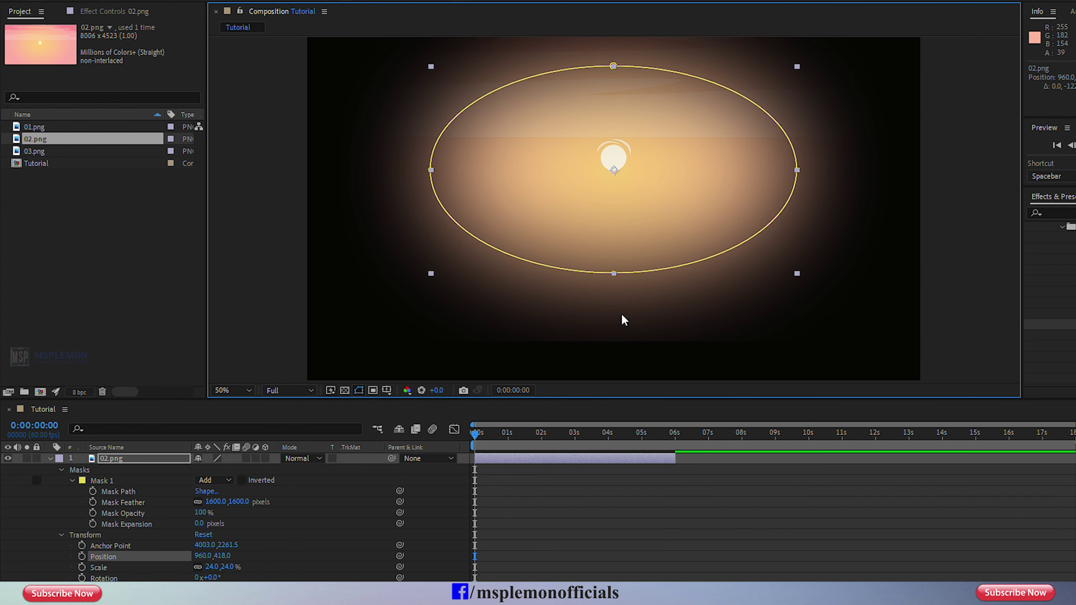
double_click(614, 273)
left_click_drag(614, 273, 611, 245)
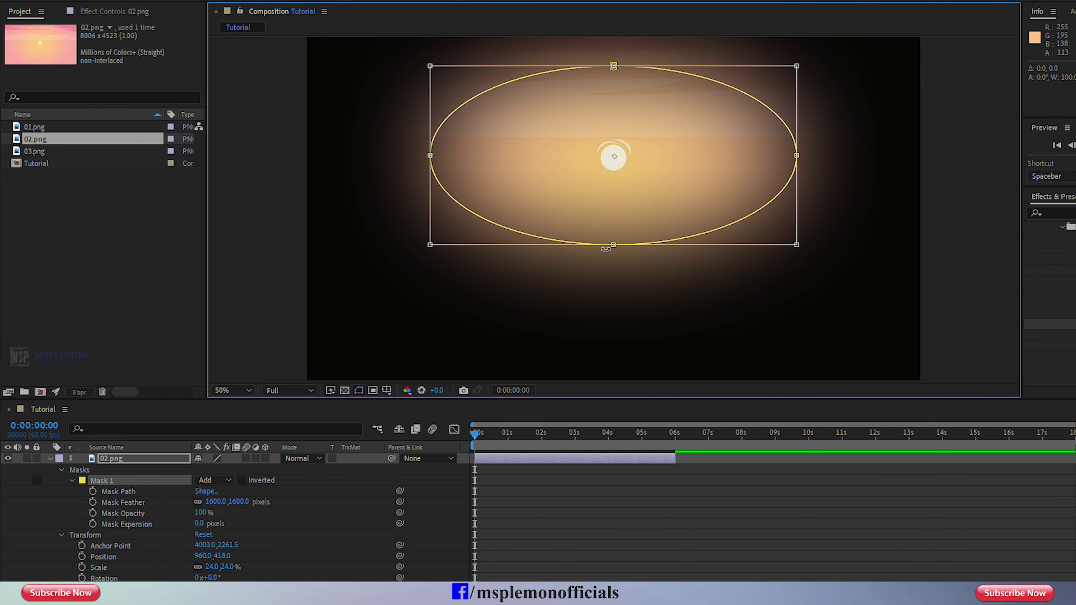
left_click_drag(613, 65, 613, 91)
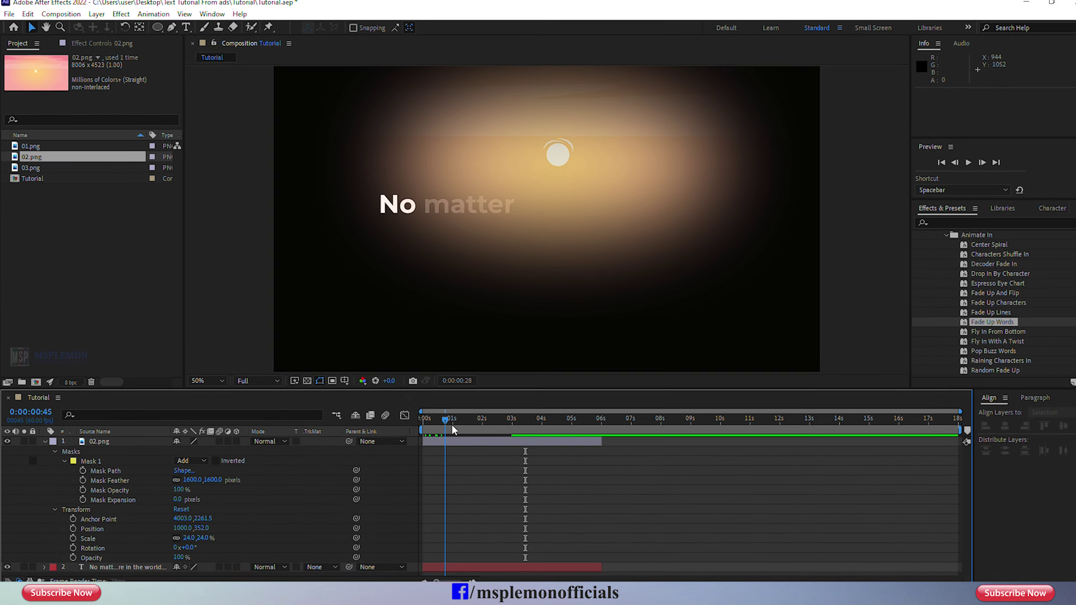
Step: Preview the word animation over the masked background image and collapse the 02.png layer's properties
key("space")
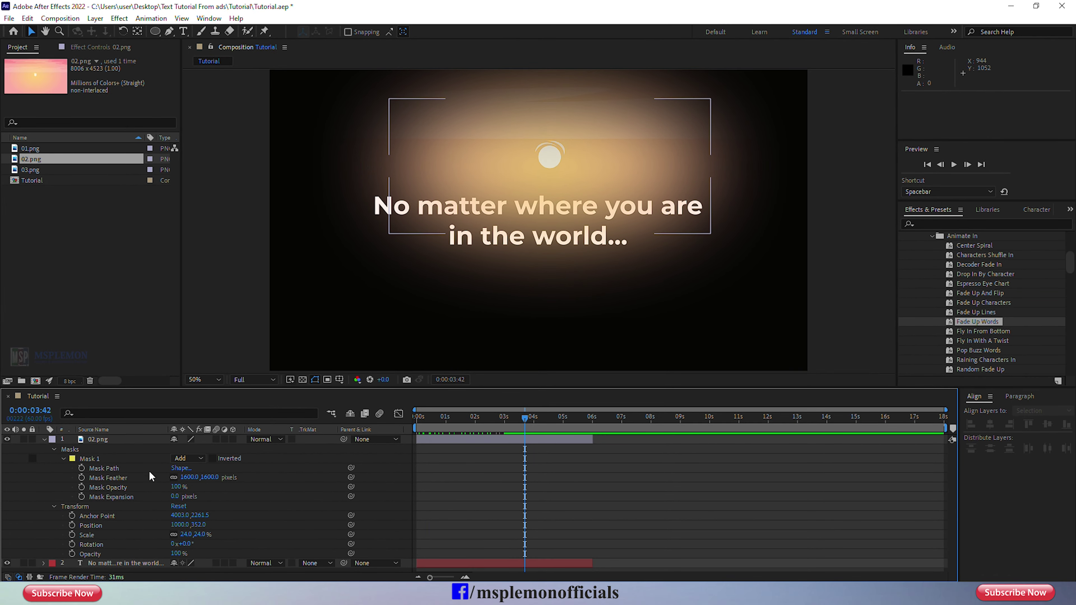
left_click(44, 439)
left_click(492, 495)
left_click(422, 425)
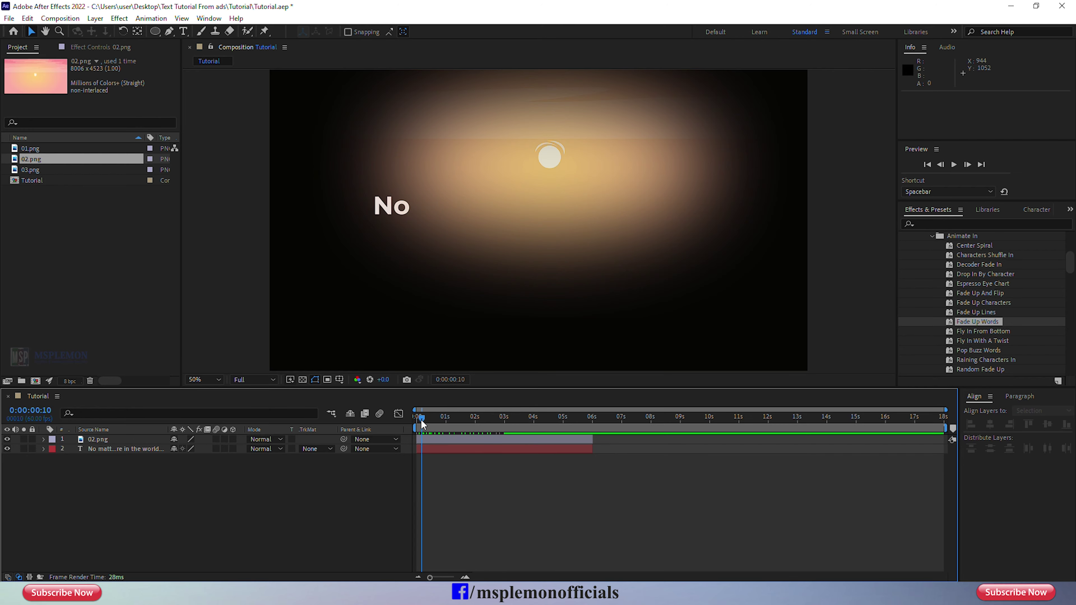
key("space")
Step: Keyframe the Position of the 02.png layer at 0 and 6 seconds, and return the playhead to the start
left_click(411, 414)
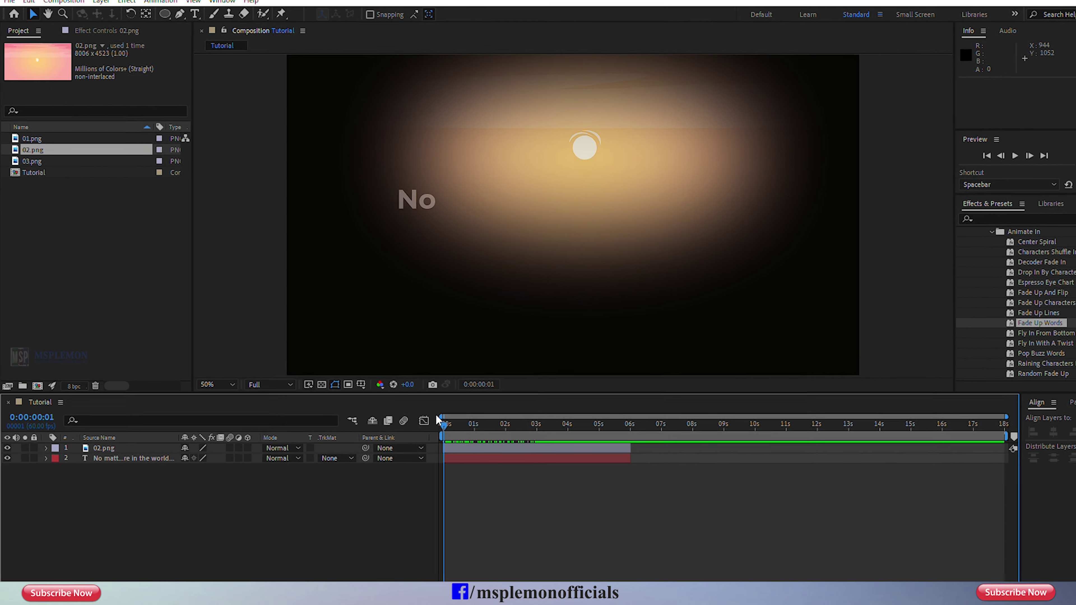
left_click(437, 421)
left_click(458, 448)
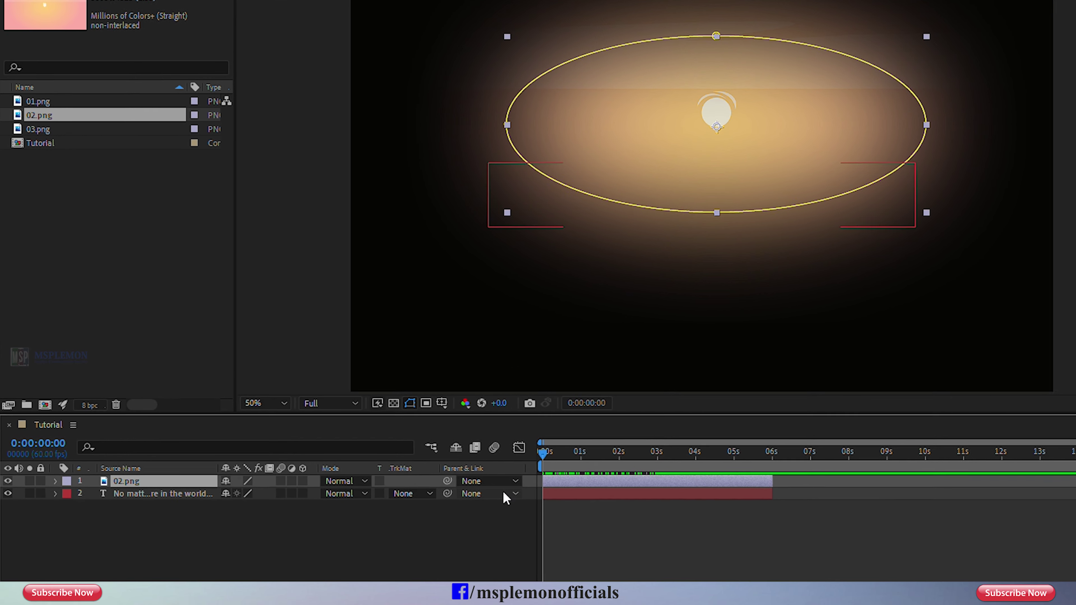
key("p")
left_click(91, 494)
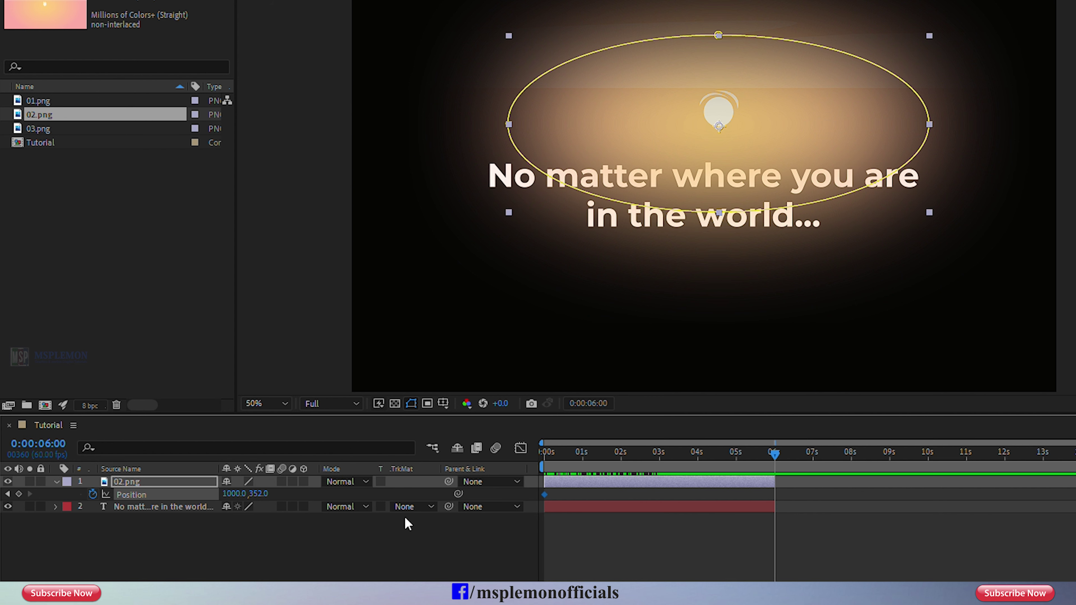
left_click(545, 468)
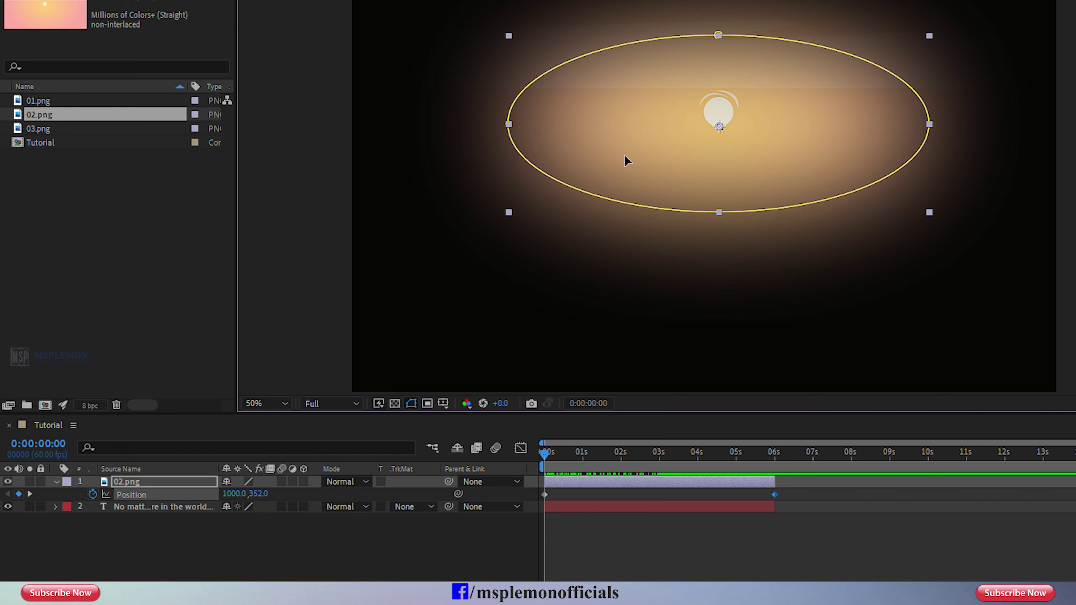
Step: Move the 02.png layer outside the frame's left edge to position -744, 810 at 0 seconds
left_click_drag(624, 161, 497, 241)
key("comma")
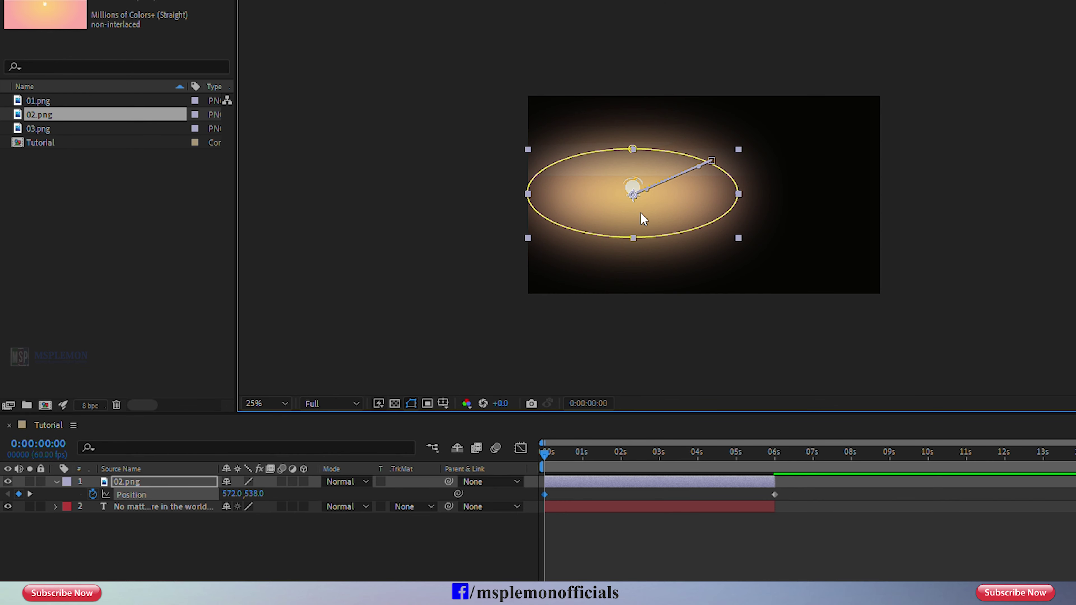
left_click_drag(641, 213, 398, 263)
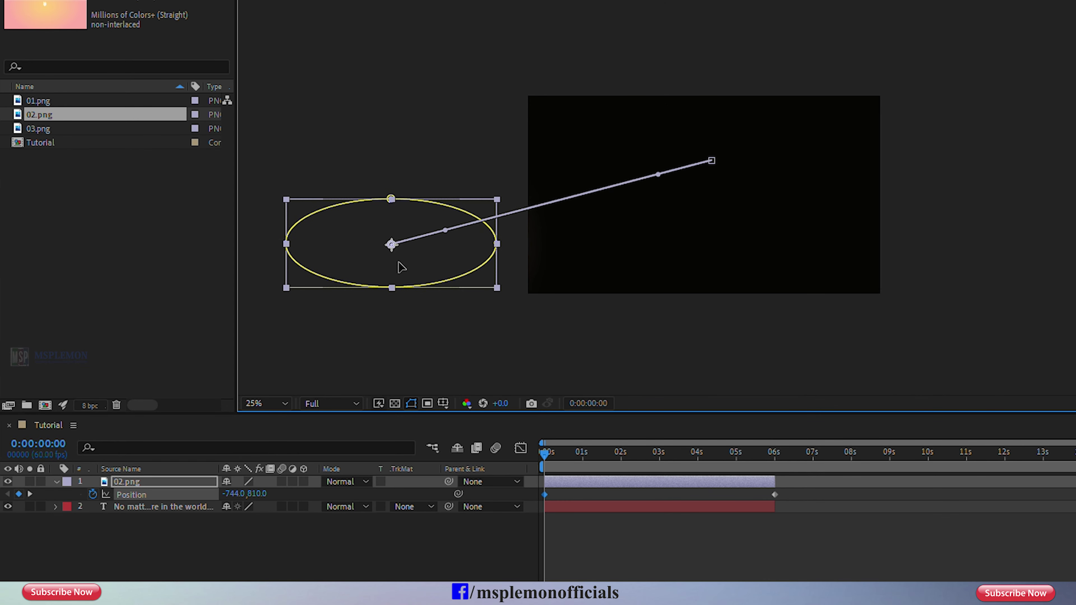
Step: Move the 02.png layer past the frame's right edge to about 2648, 784 at 6 seconds and scrub through the motion
left_click(772, 468)
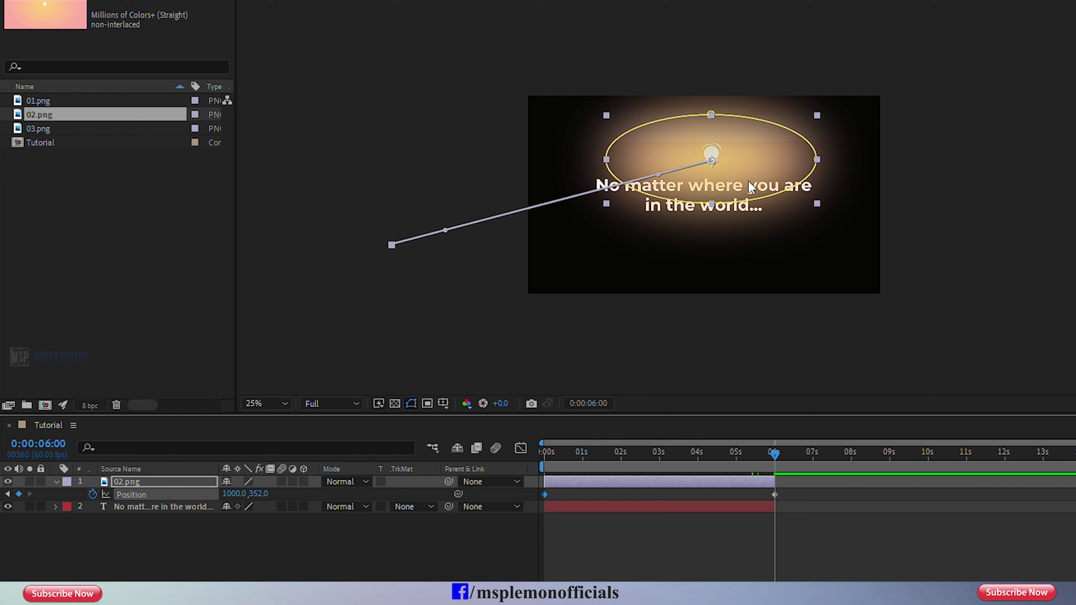
left_click_drag(750, 186, 1054, 253)
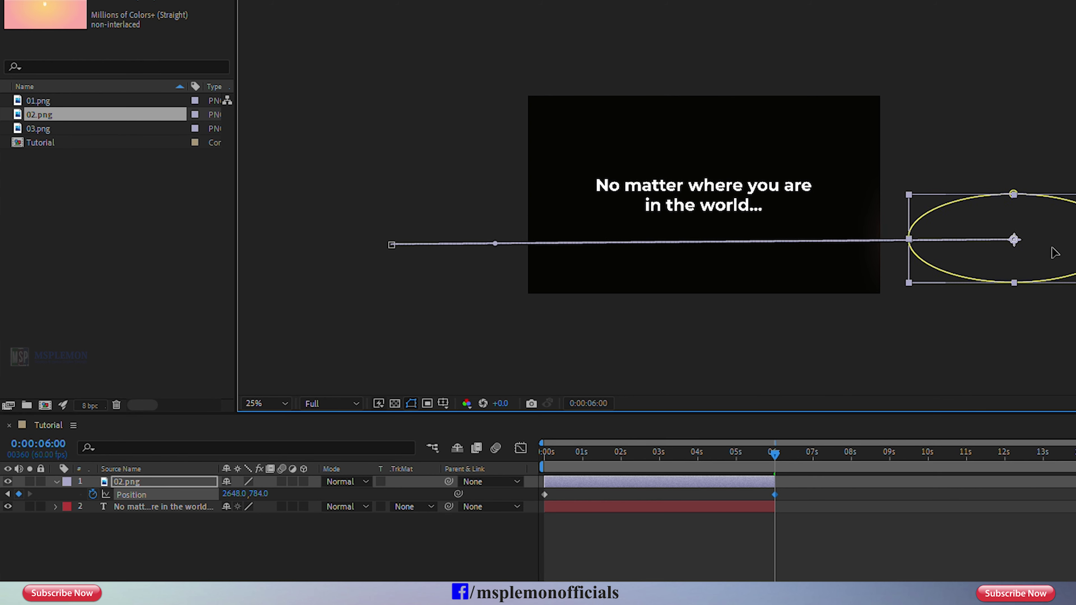
left_click(821, 554)
left_click(576, 463)
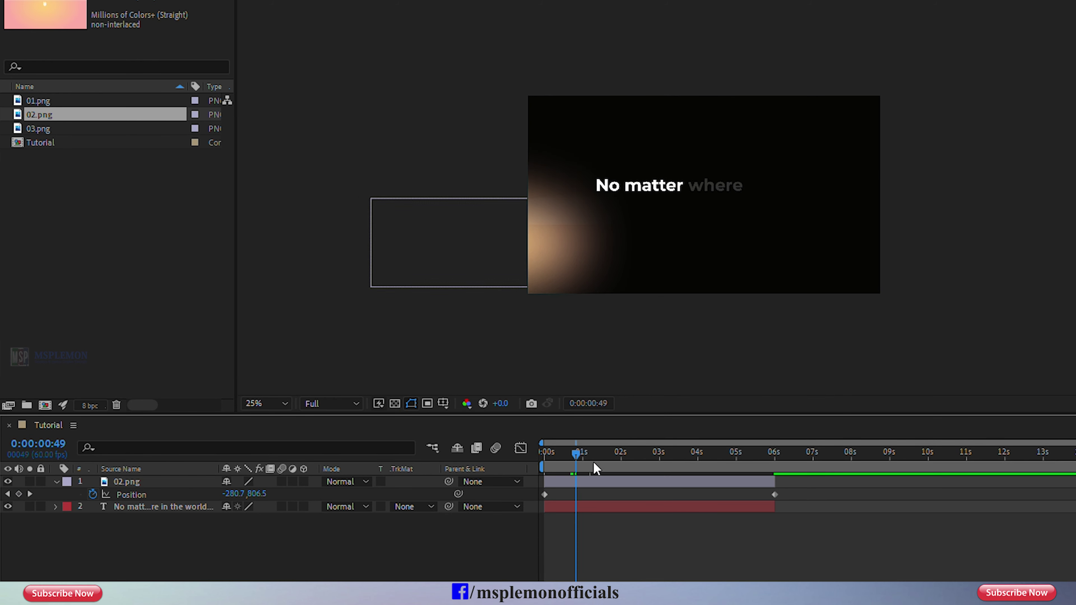
left_click_drag(594, 463, 643, 482)
Step: Bend the 02.png layer's motion path into an arch by pulling both Bezier handles upward, and scrub through the result
left_click(642, 481)
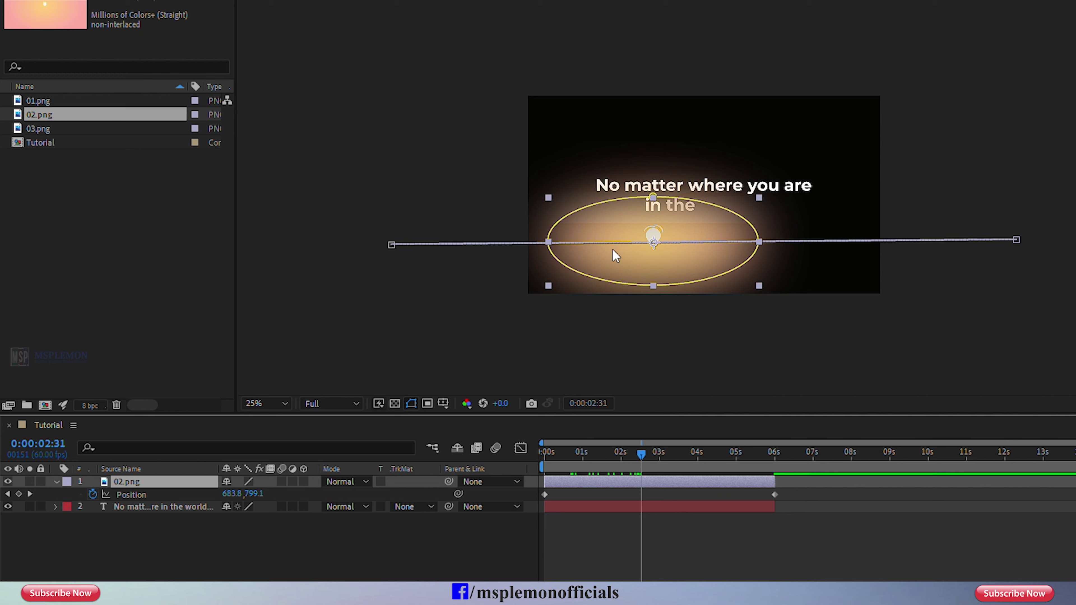
left_click(544, 494)
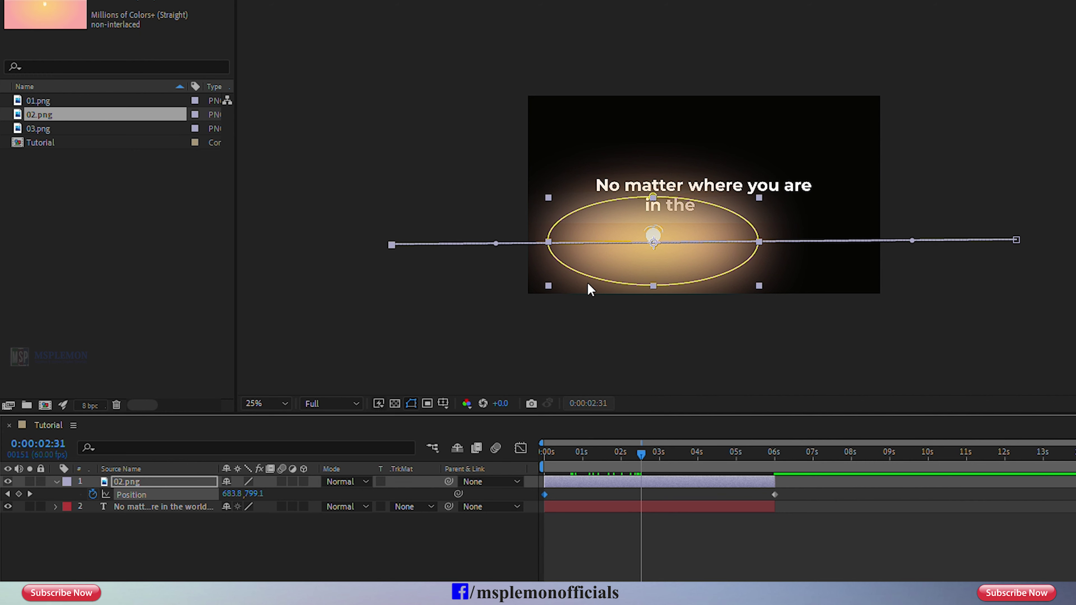
left_click_drag(497, 245, 652, 98)
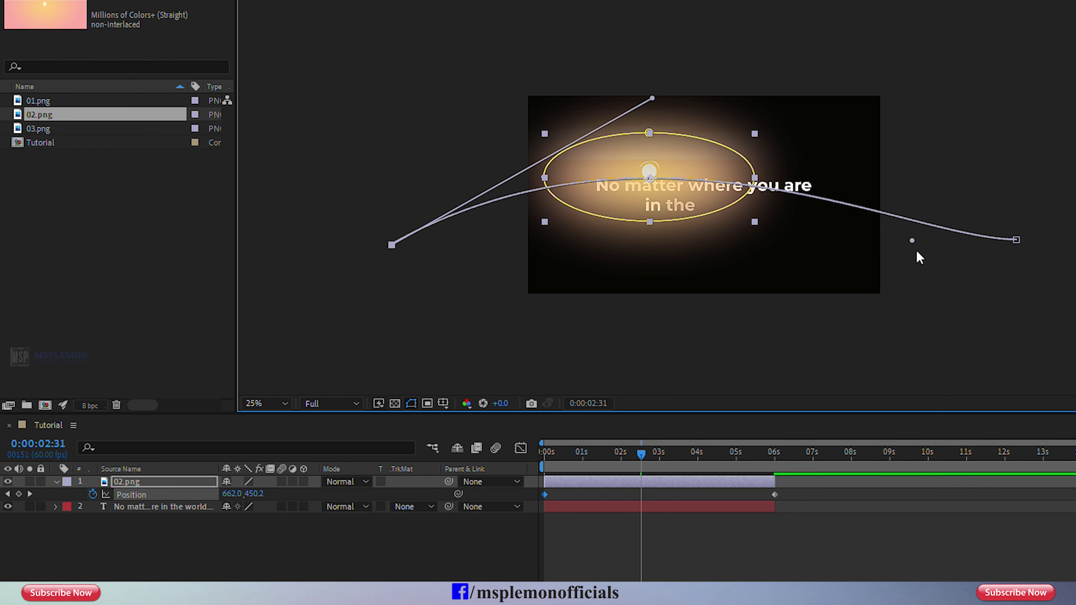
left_click_drag(912, 240, 841, 141)
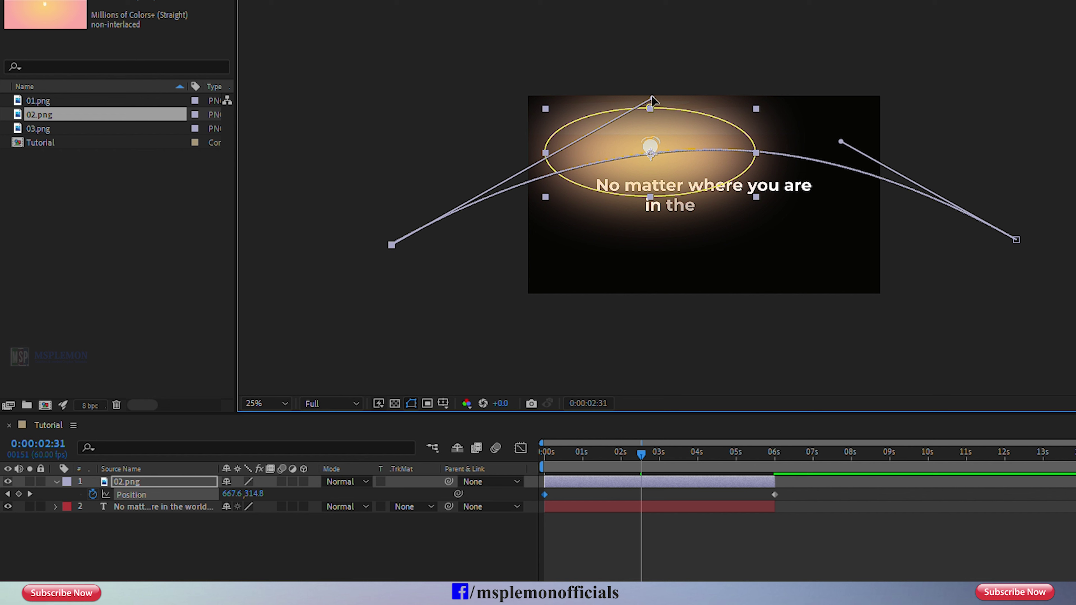
left_click_drag(652, 98, 641, 89)
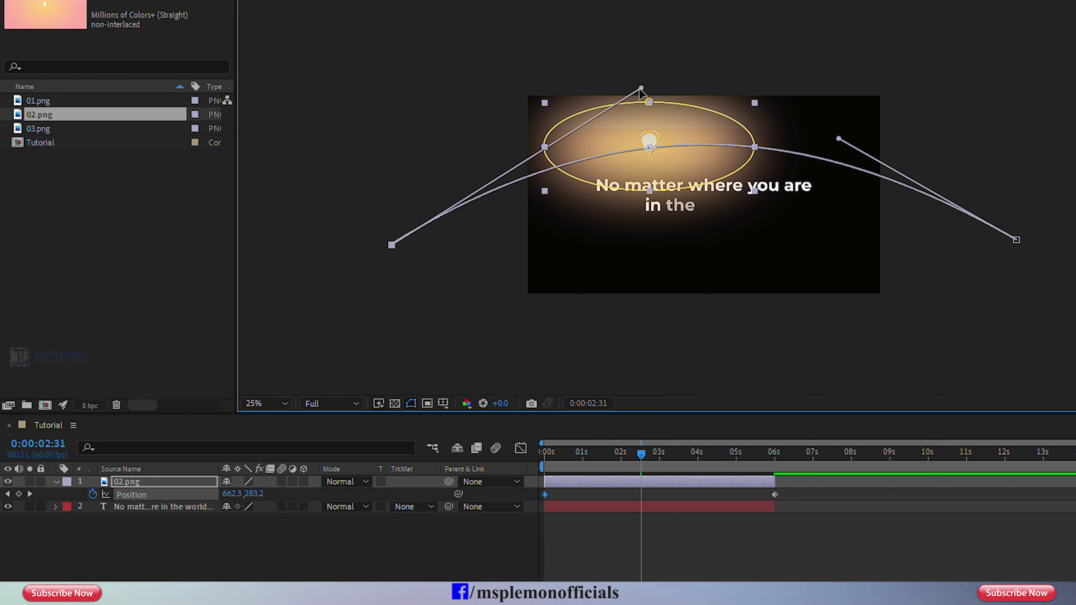
left_click(662, 533)
left_click_drag(554, 458, 662, 492)
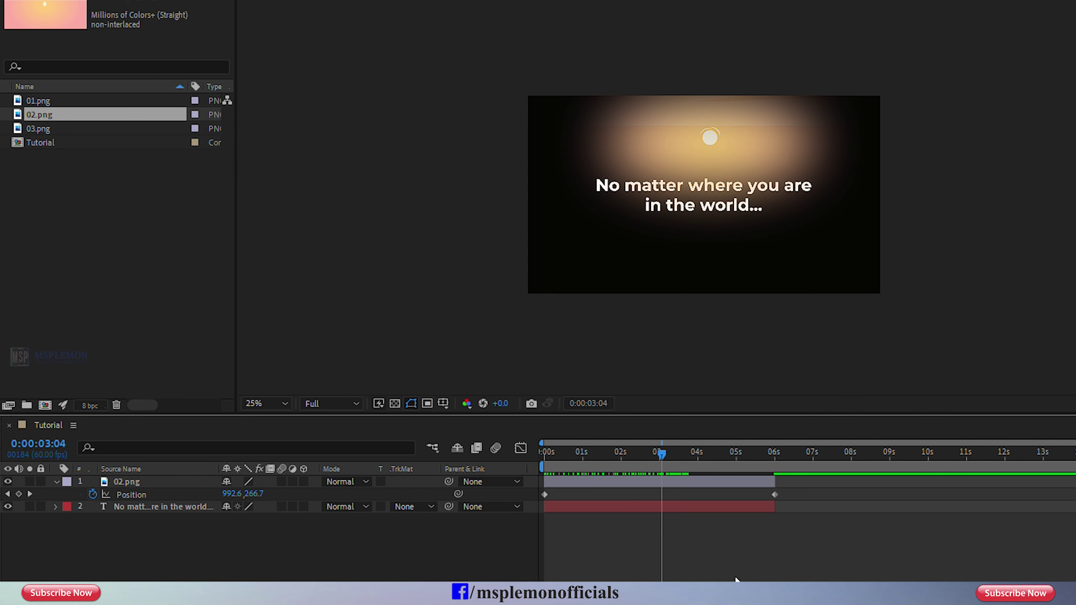
Step: Apply Easy Ease to both Position keyframes of the 02.png layer
left_click_drag(793, 496, 547, 504)
right_click(543, 494)
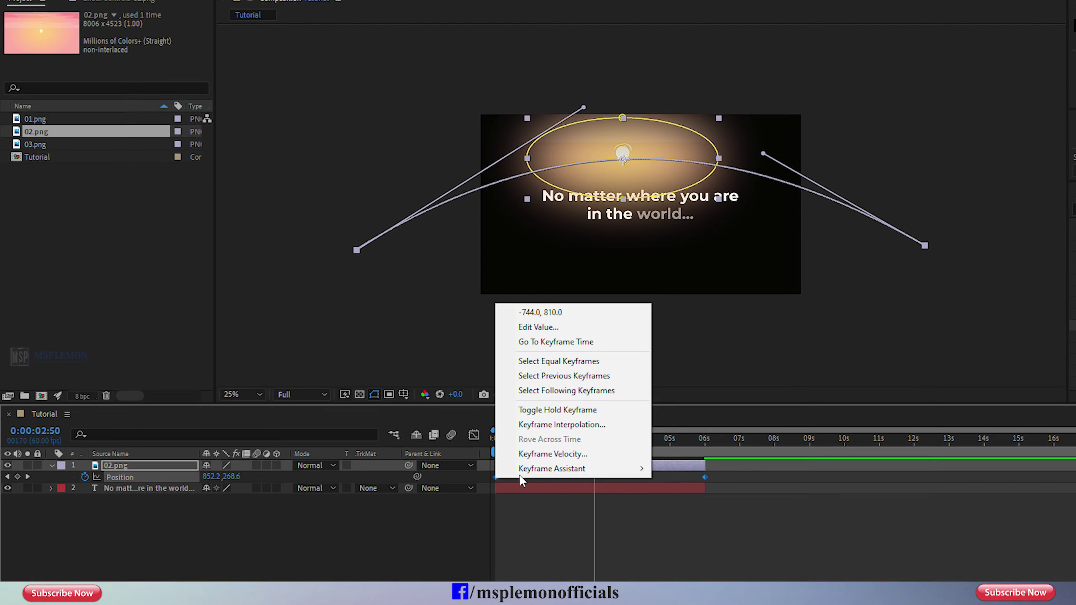
mouse_move(641, 484)
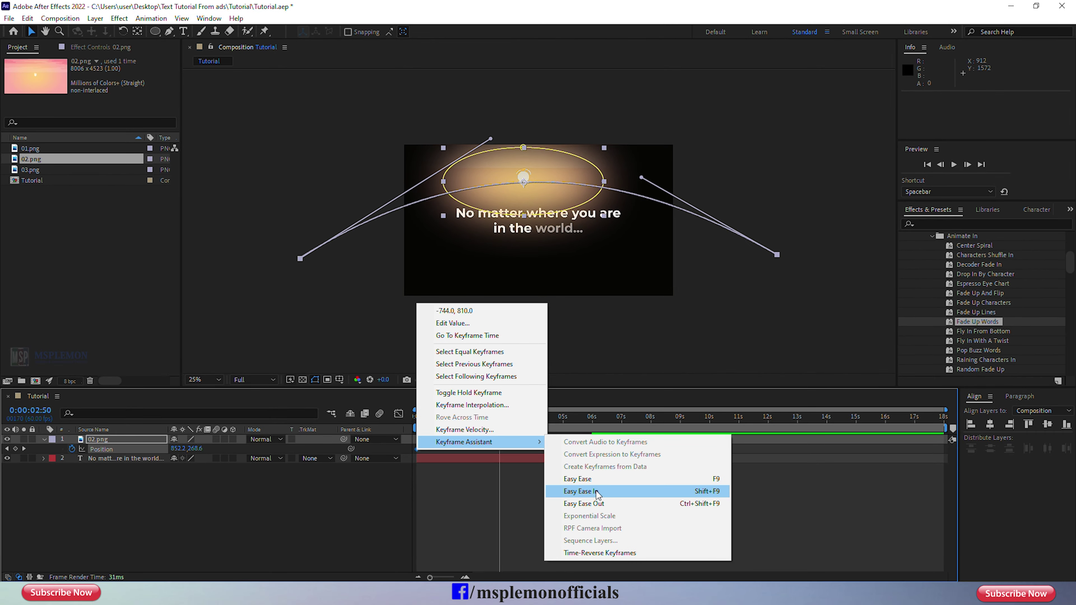
left_click(622, 492)
Step: Flatten the middle of the Position speed graph by shortening both keyframes' influence handles, and return to the start of the timeline
left_click(399, 414)
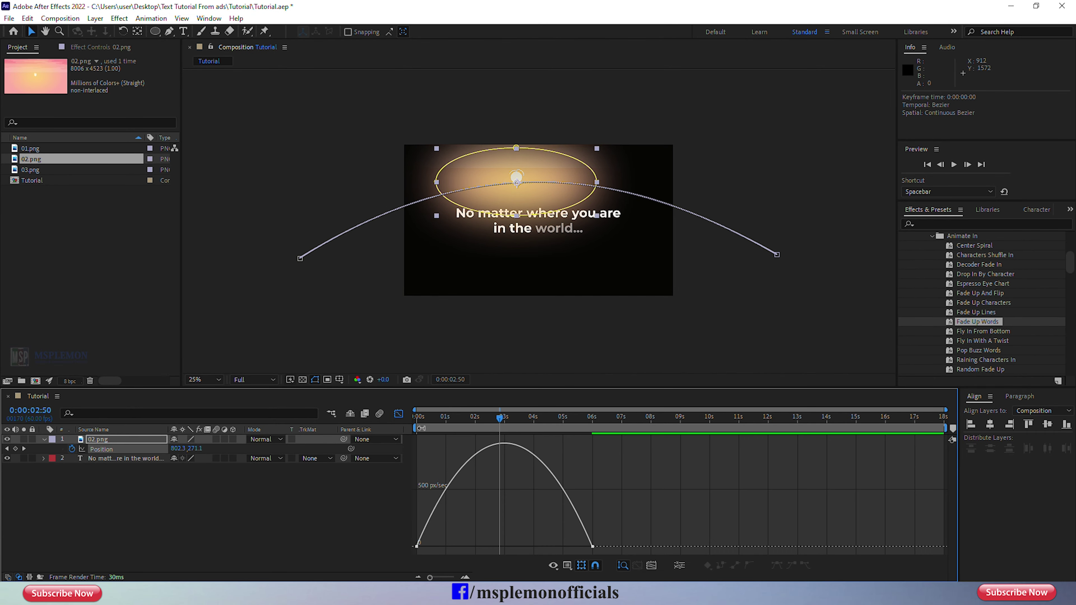
left_click_drag(605, 535, 583, 547)
left_click_drag(461, 538, 425, 550)
key("Home")
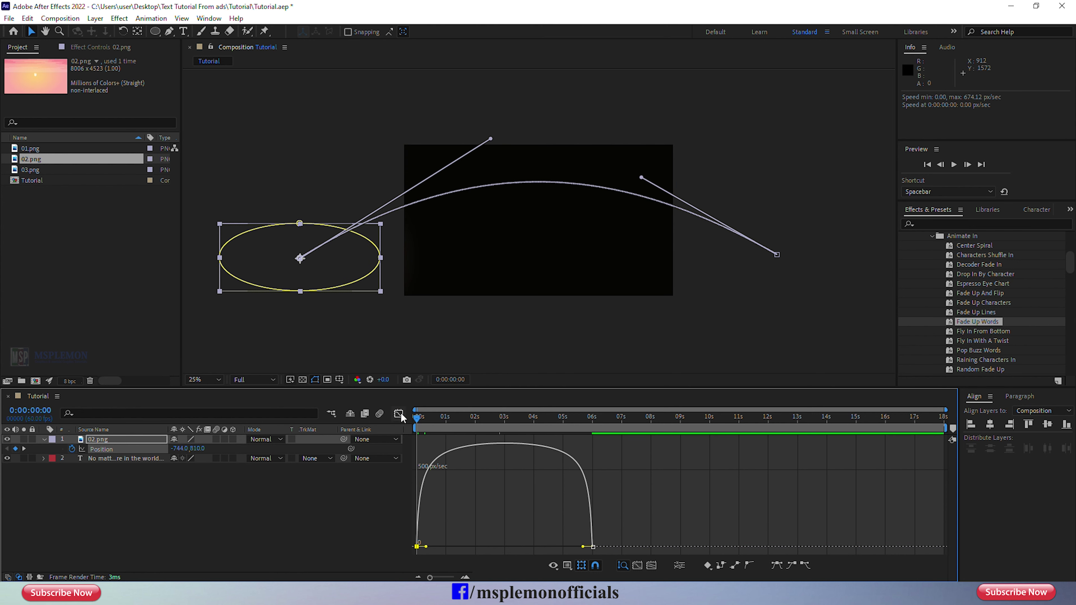
left_click(398, 414)
Step: Keyframe the 02.png layer's Opacity at 100% at 0:00:00:30
left_click(429, 436)
key("space")
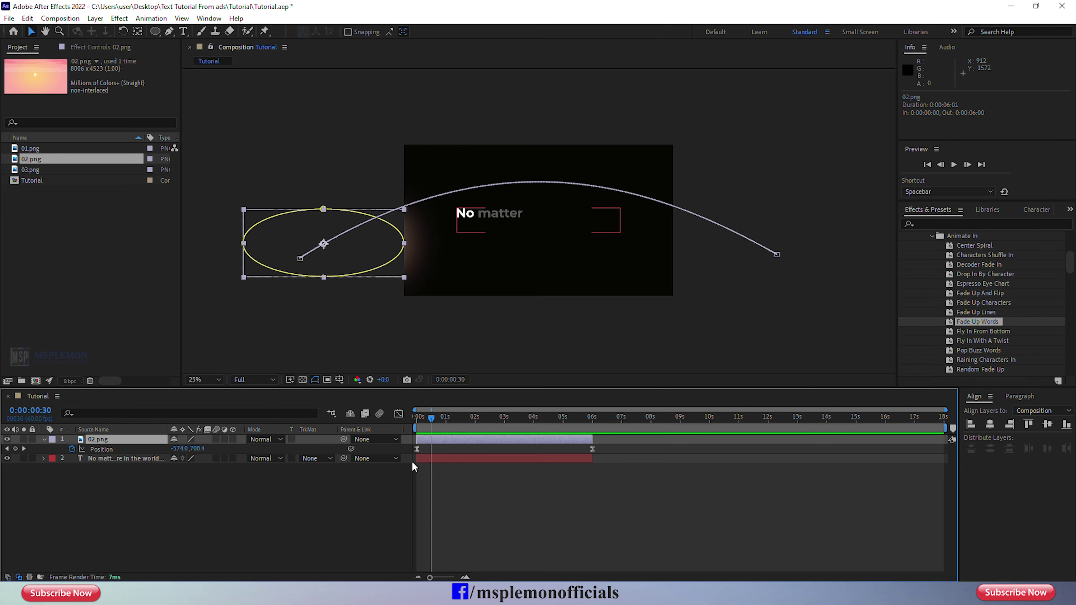
key("equal")
key("equal")
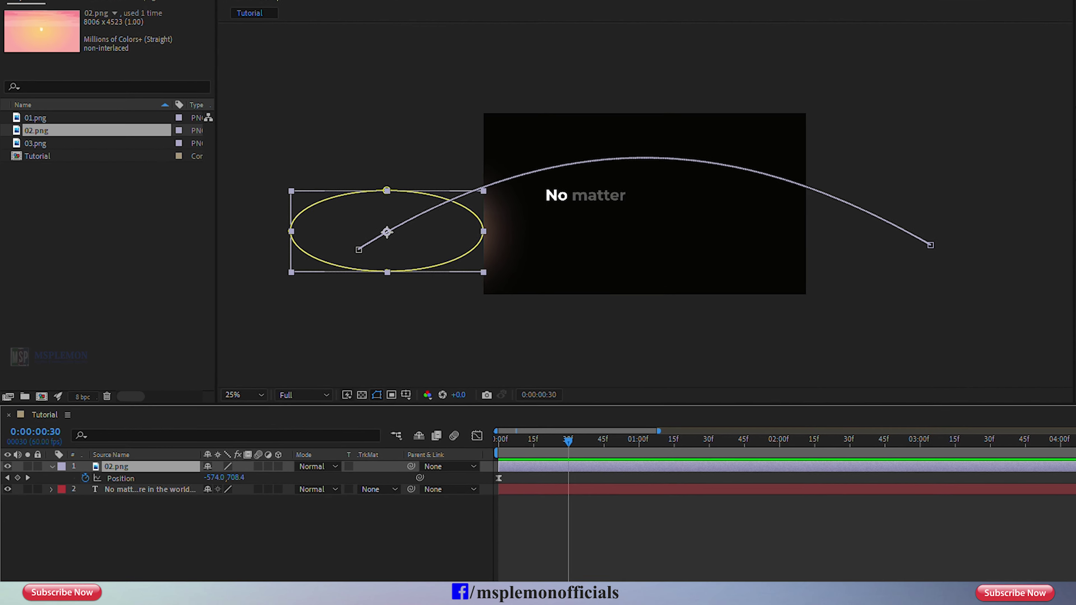
key("t")
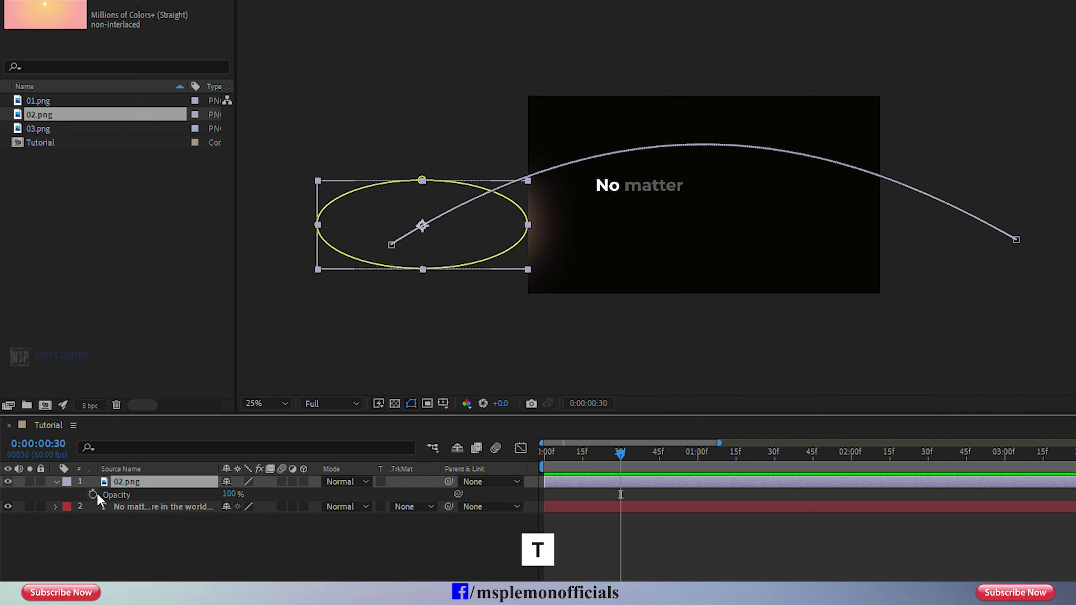
left_click(92, 495)
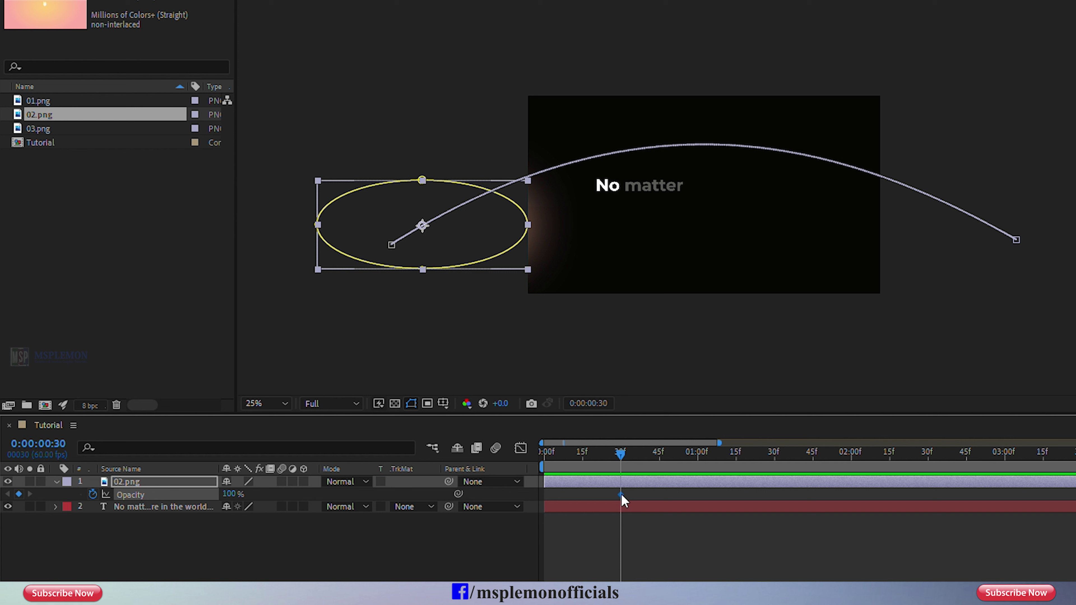
Step: Set the 02.png layer's Opacity to 0% at 0 seconds
mouse_move(624, 499)
left_click_drag(581, 464, 527, 466)
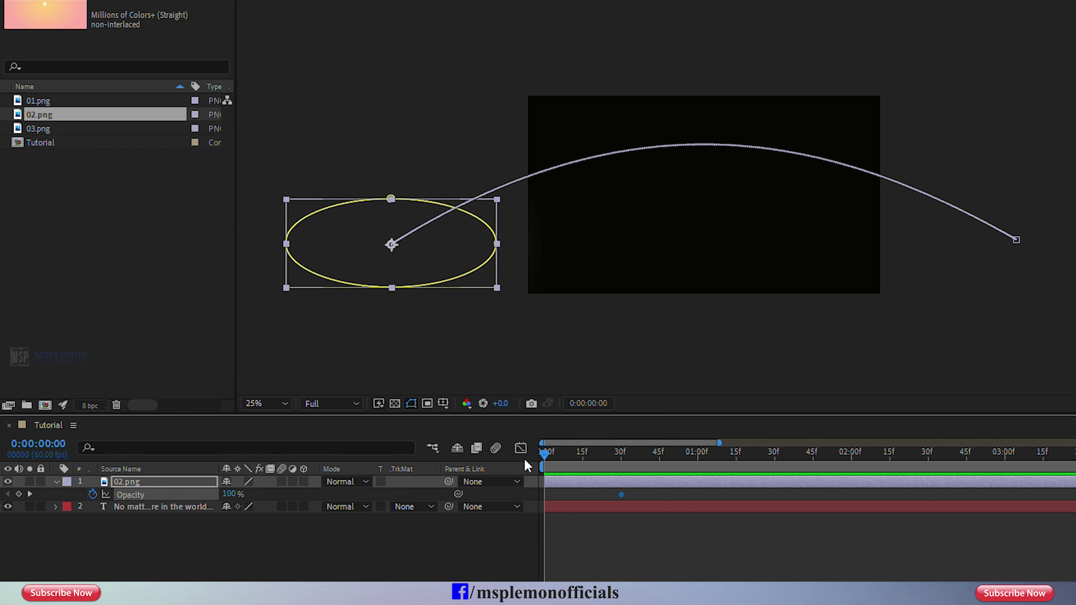
left_click_drag(225, 494, 165, 491)
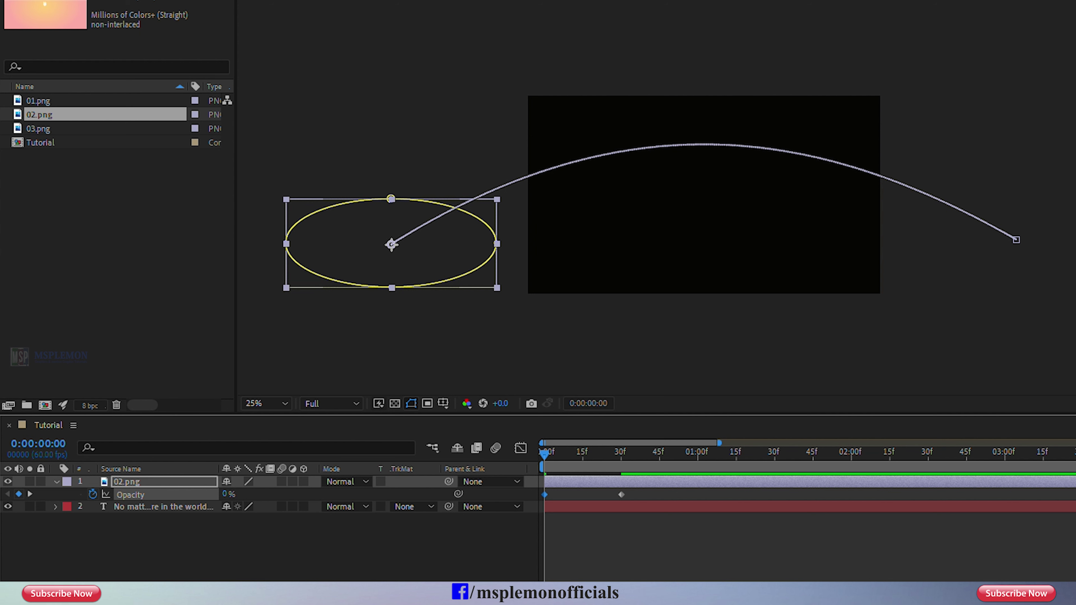
Step: Keyframe the 02.png layer's Opacity at 100% at 0:00:05:30 and 0% at 0:00:06:00
left_click_drag(719, 443, 874, 442)
left_click(915, 560)
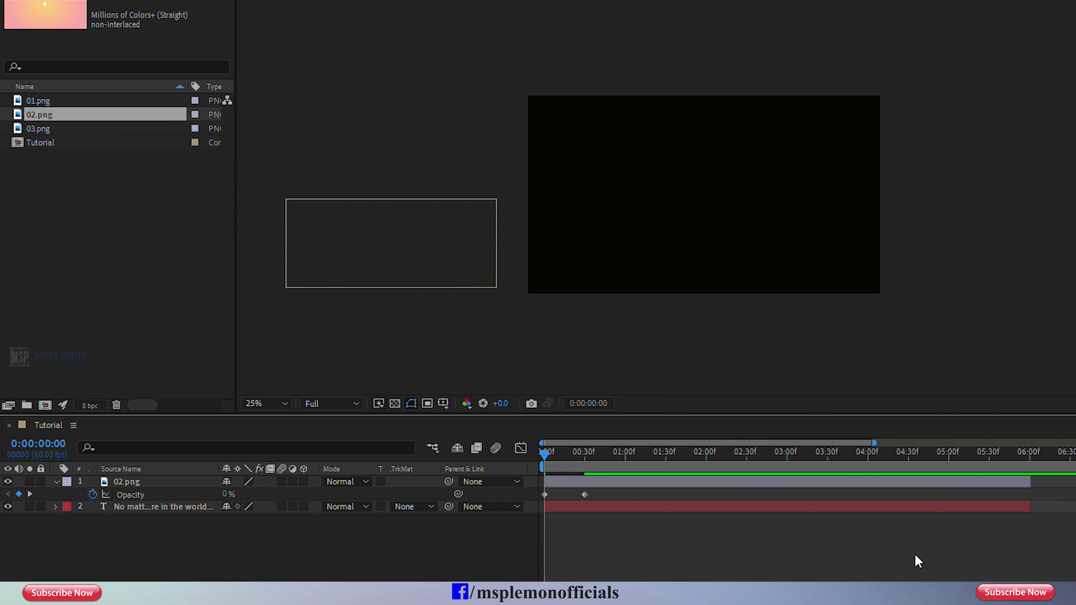
left_click(1024, 459)
left_click(1023, 485)
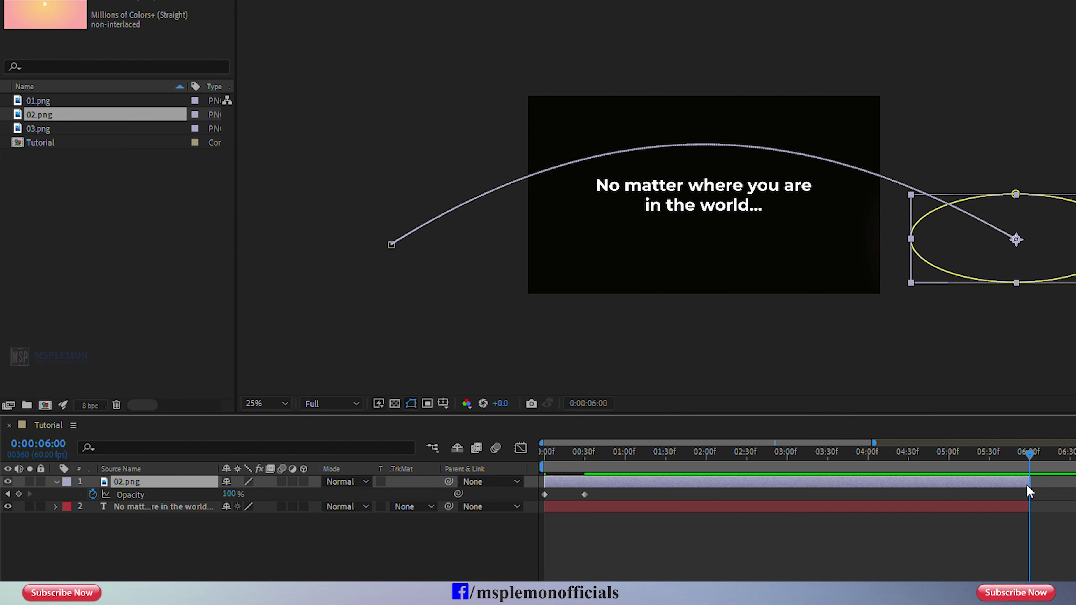
key("Page_Up")
key("Page_Up")
key("Page_Up")
key("Page_Up")
key("Page_Up")
key("Page_Up")
key("Page_Up")
key("Page_Up")
key("Page_Up")
key("Page_Up")
key("Page_Up")
key("Page_Up")
key("Page_Up")
key("Page_Up")
key("Page_Up")
key("Page_Up")
key("Page_Up")
key("Page_Up")
key("Page_Up")
key("Page_Up")
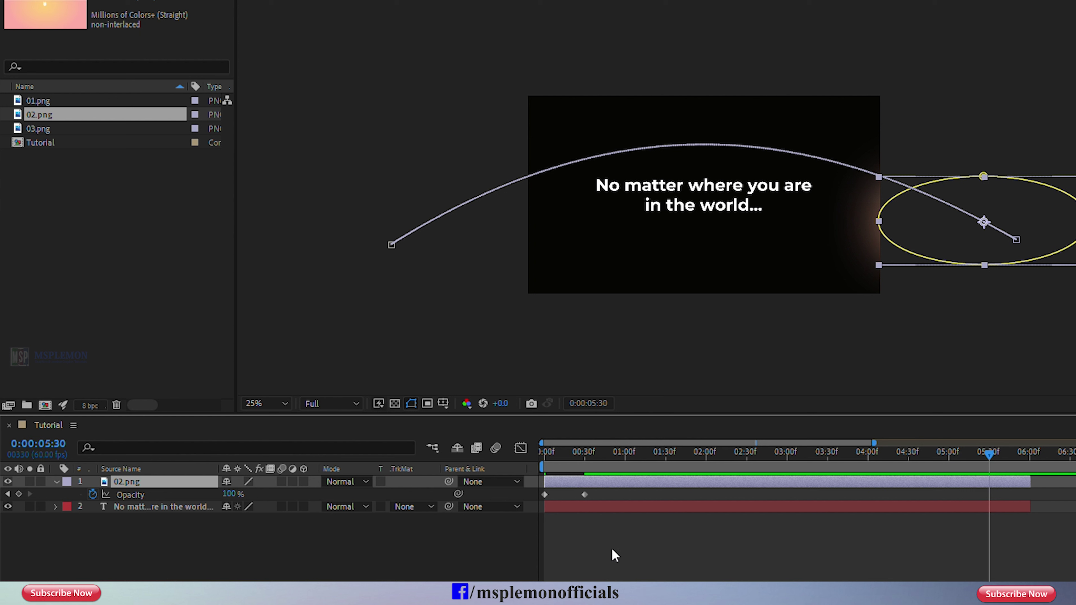
left_click(19, 494)
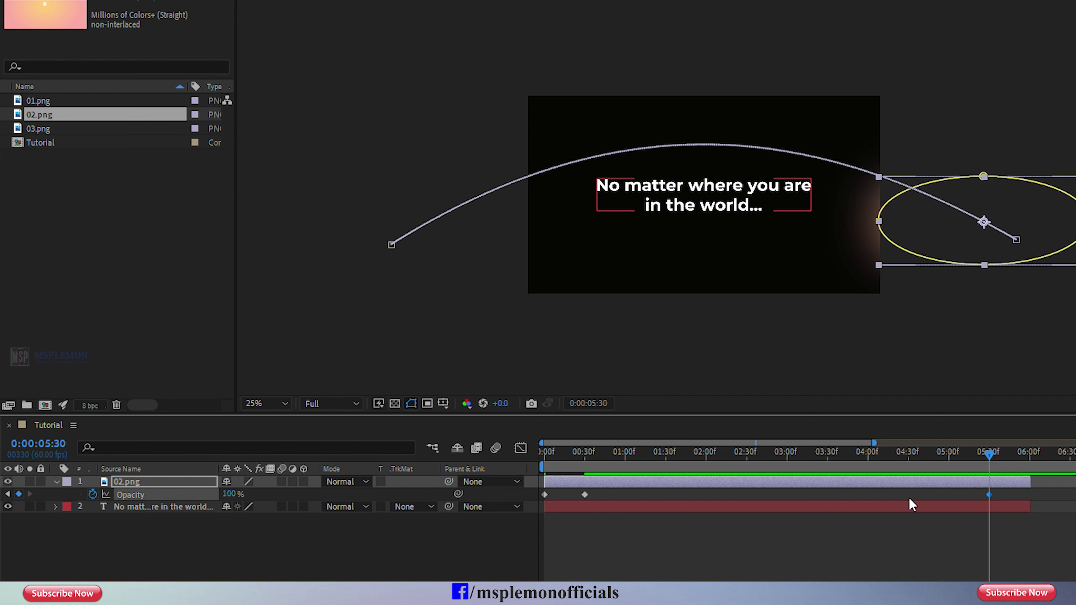
left_click_drag(996, 455, 1031, 471)
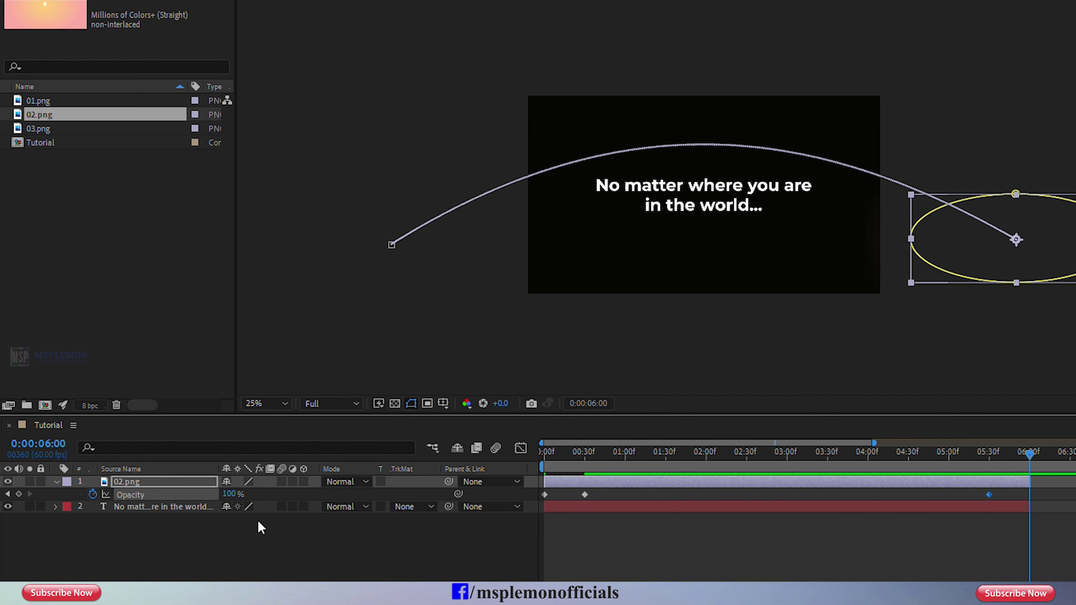
left_click_drag(229, 494, 256, 496)
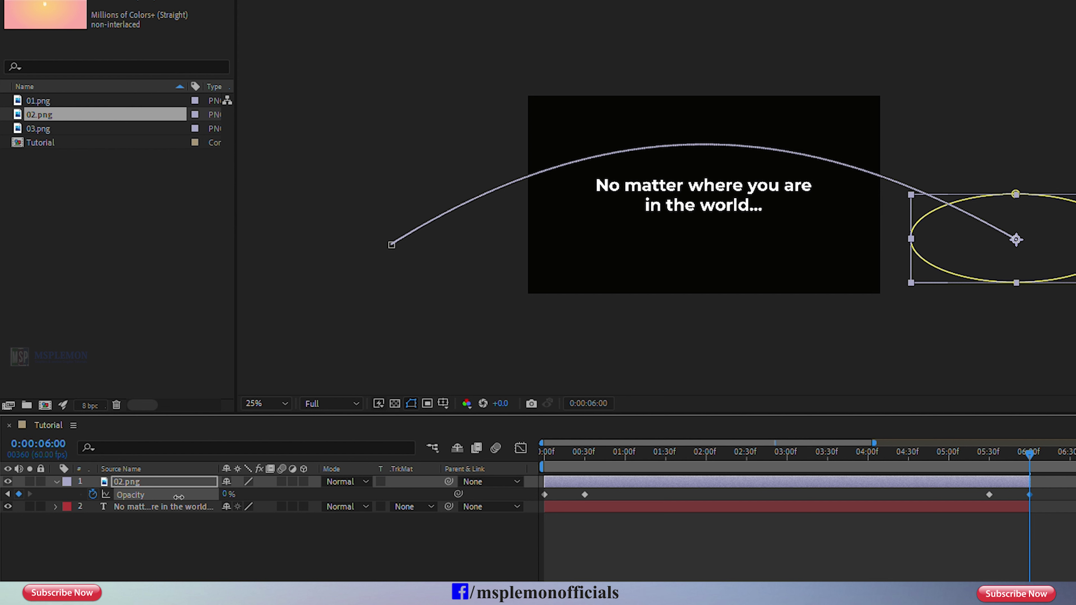
Step: Apply Easy Ease to all four Opacity keyframes of the 02.png layer
left_click_drag(1043, 496, 530, 506)
right_click(585, 495)
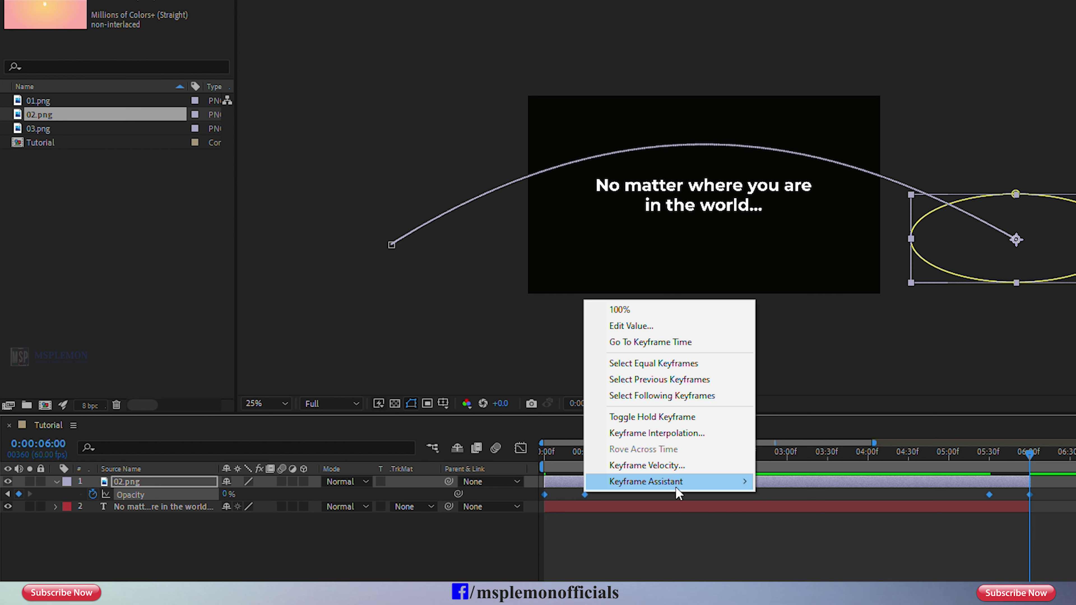
mouse_move(678, 481)
left_click(796, 530)
Step: Reveal all keyframed properties of the 02.png layer and preview the animation from the start
left_click(630, 483)
key("u")
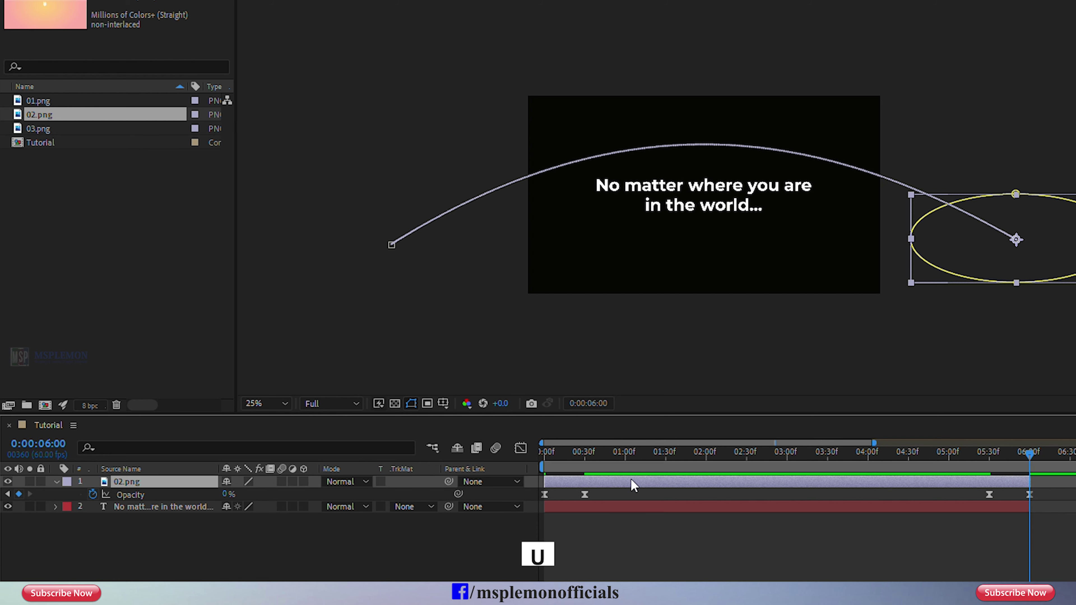
key("Home")
key("space")
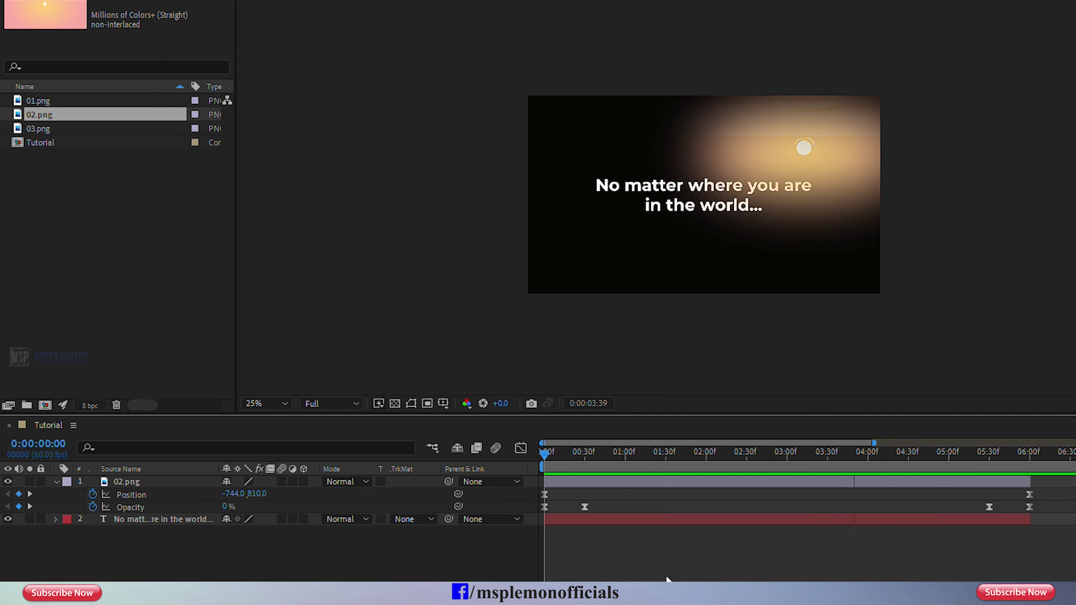
key("space")
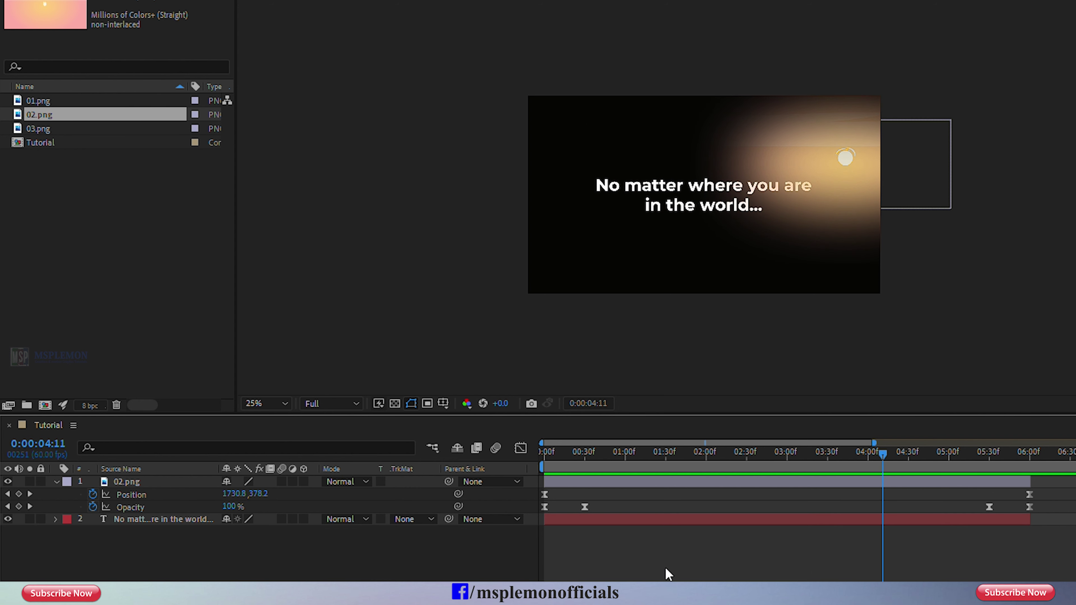
Step: Reveal the keyframes of the text layer and move the 02.png layer's second Opacity keyframe to 0:00:01:00
left_click(582, 456)
left_click(606, 517)
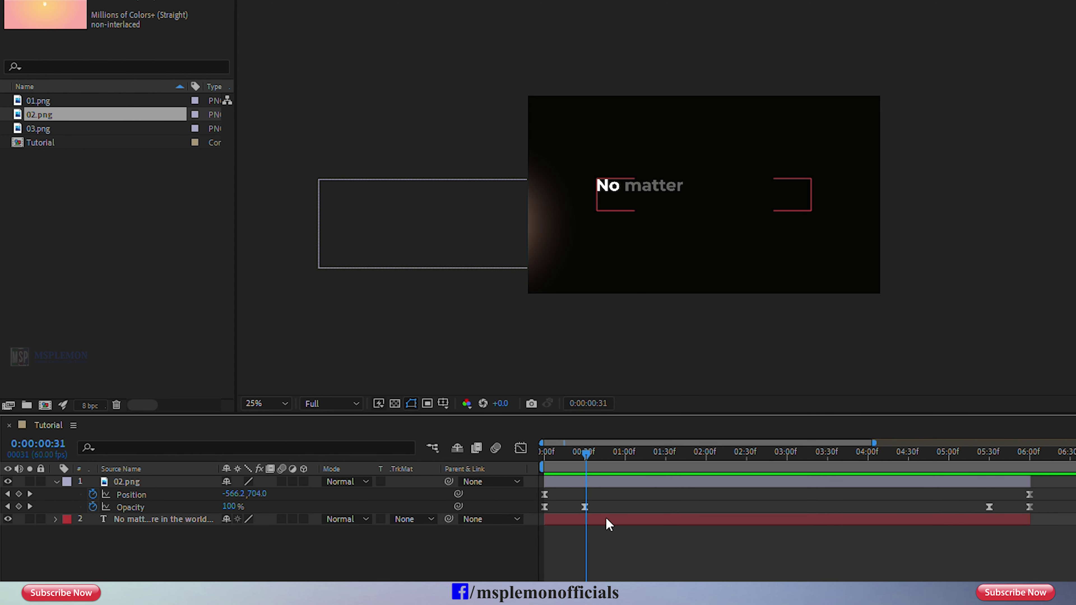
left_click(600, 482, "shift")
key("u")
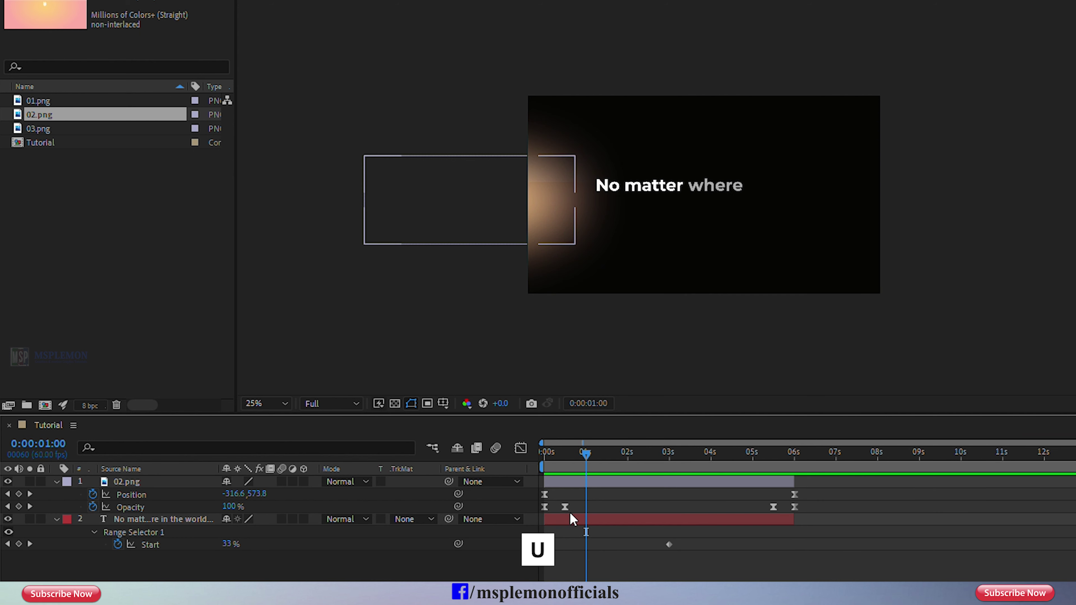
left_click_drag(565, 506, 586, 507)
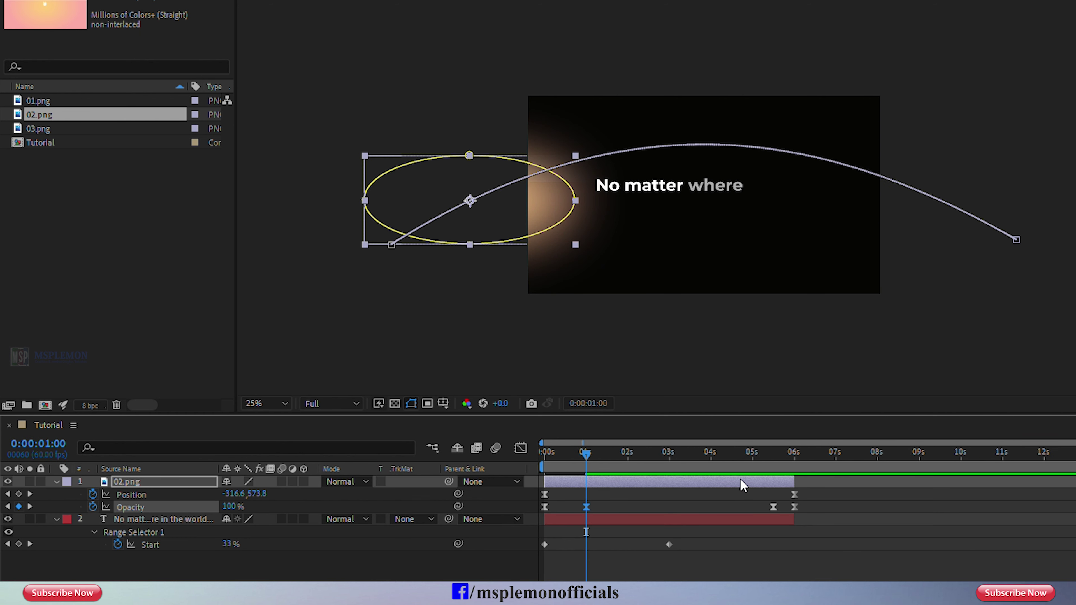
Step: Move the 02.png layer's third Opacity keyframe to 0:00:04:59 and preview the animation from the start
left_click(754, 459)
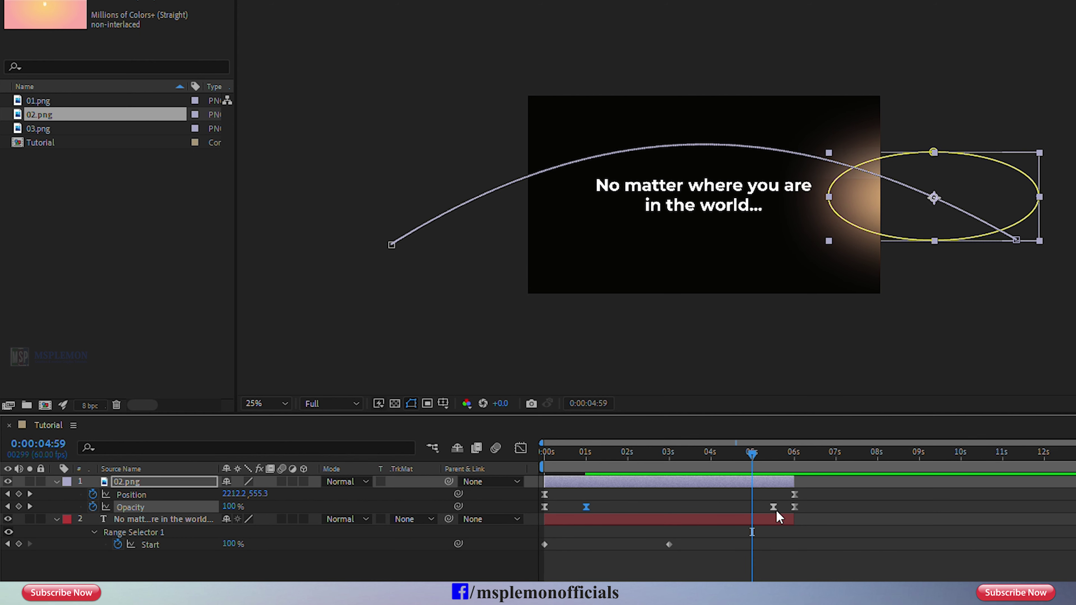
left_click_drag(773, 507, 758, 508)
key("Home")
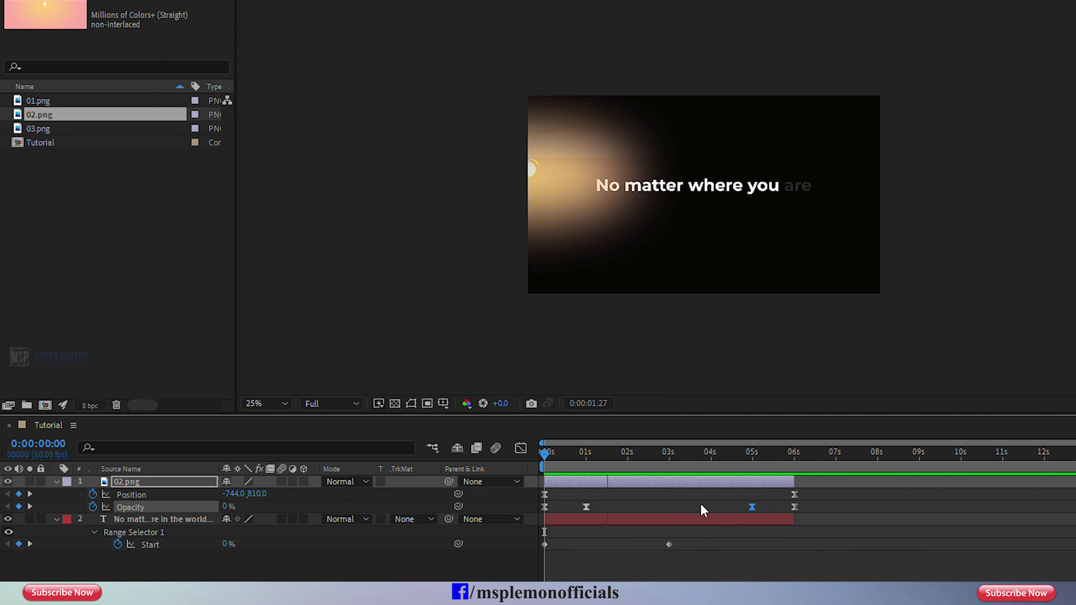
key("space")
left_click(695, 551)
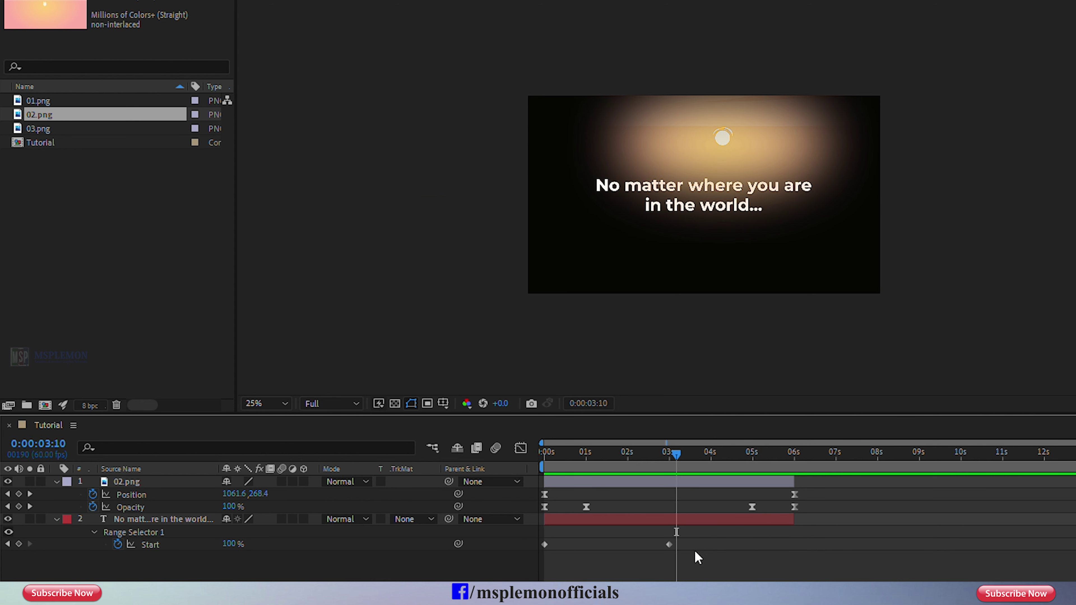
Step: Move the text layer's two Range Selector Start keyframes to 0:00:01:00 and 0:00:04:59
left_click_drag(677, 537, 586, 545)
left_click(584, 460)
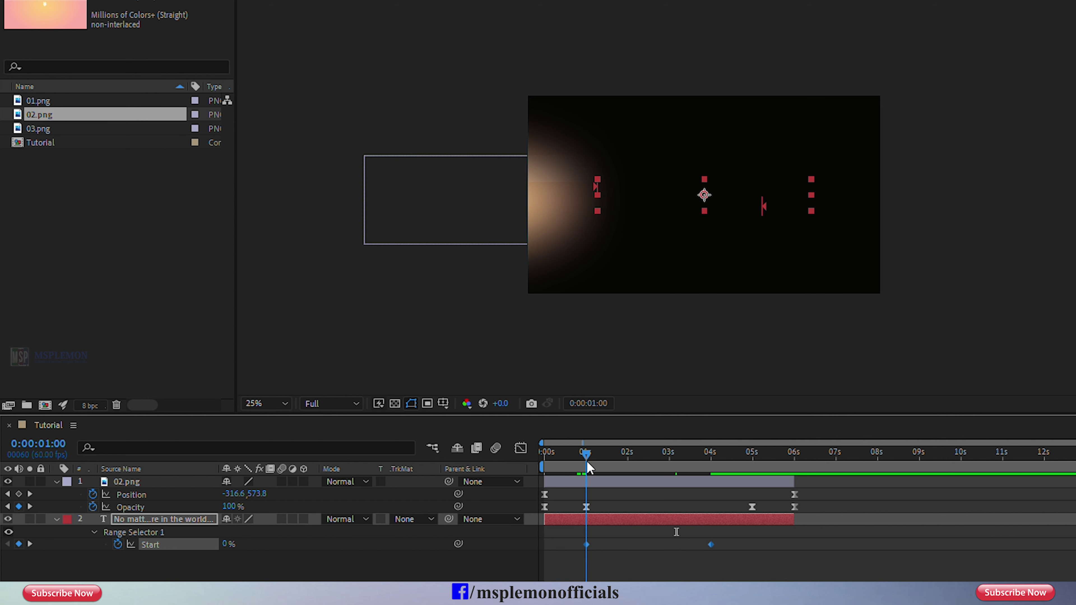
left_click_drag(597, 462, 742, 479)
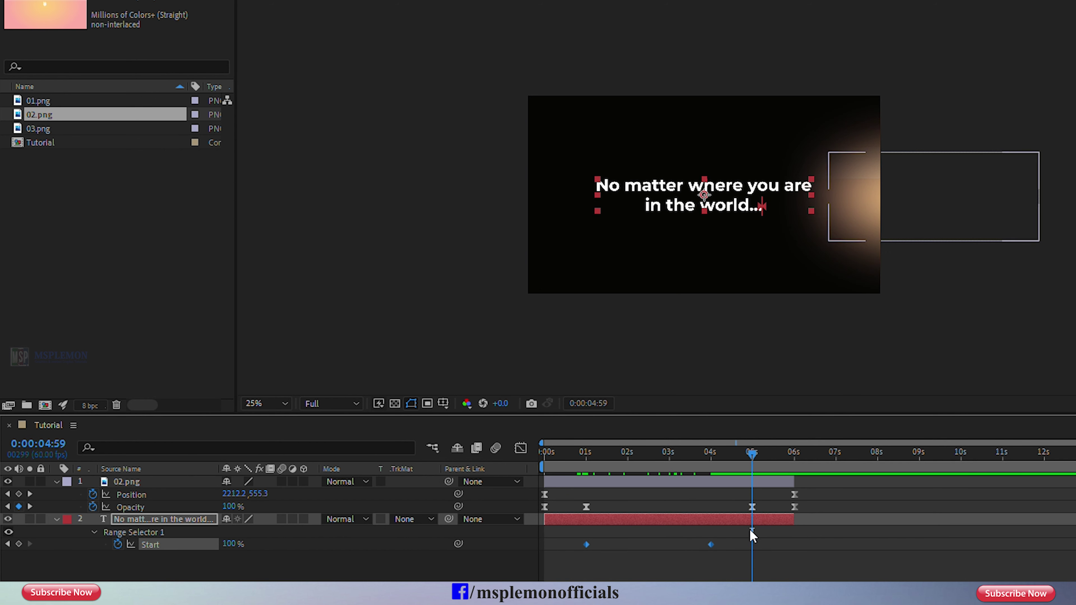
left_click(722, 544)
left_click_drag(711, 545, 751, 545)
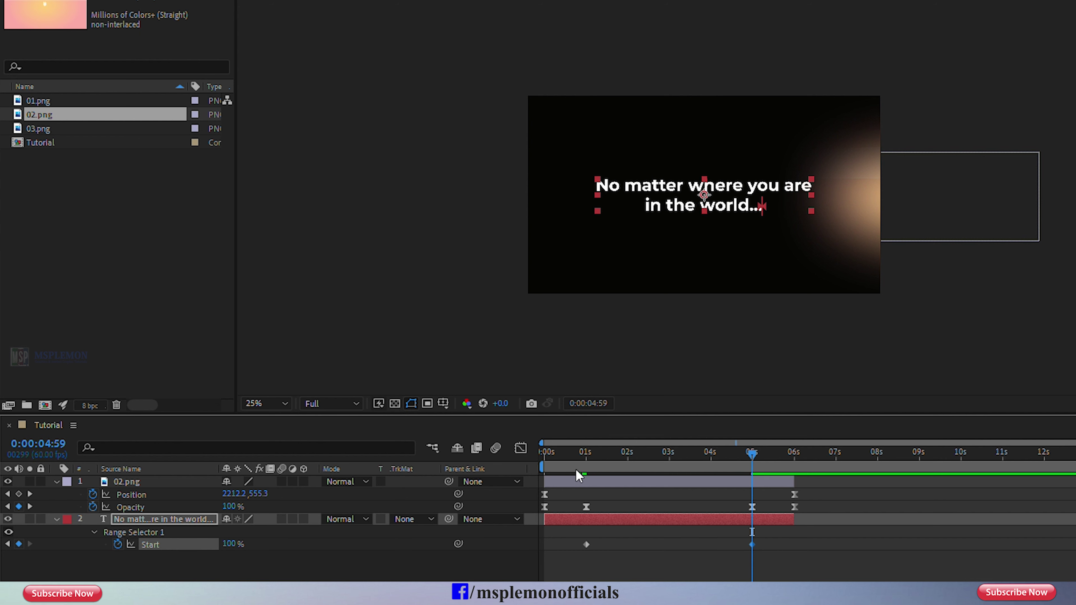
key("Home")
left_click(712, 453)
Step: Fit the composition in the viewer, collapse the properties of both layers and preview the animation from the start
left_click(266, 403)
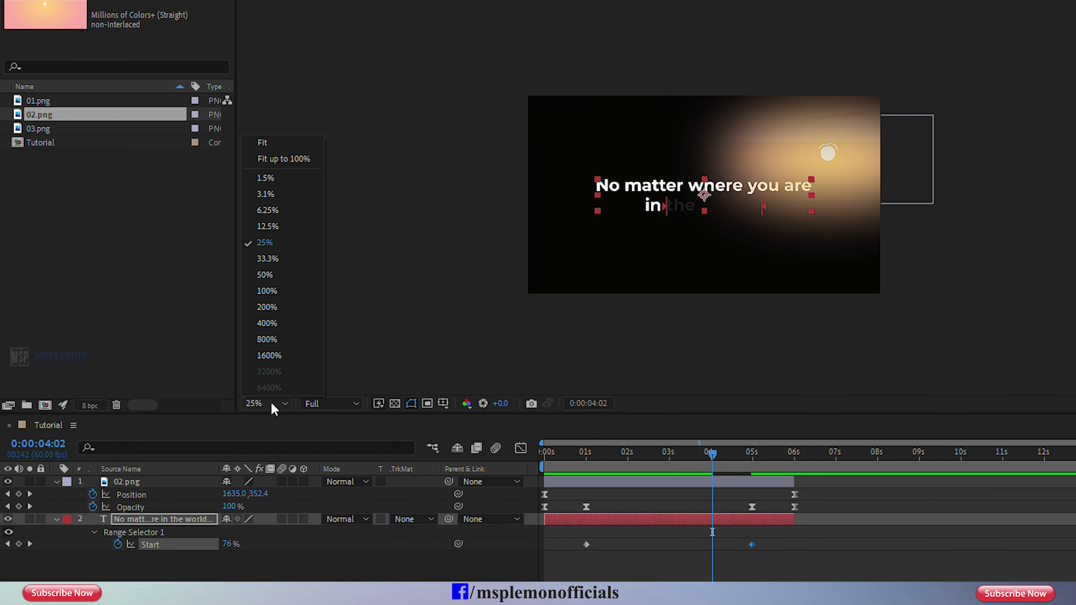
left_click(272, 144)
key("Home")
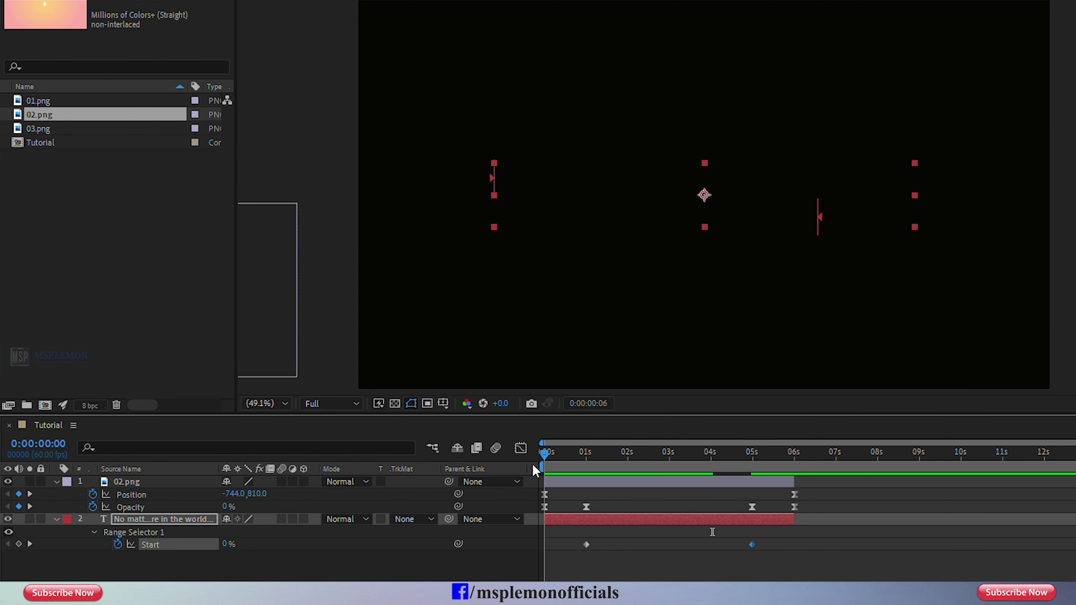
left_click(57, 519)
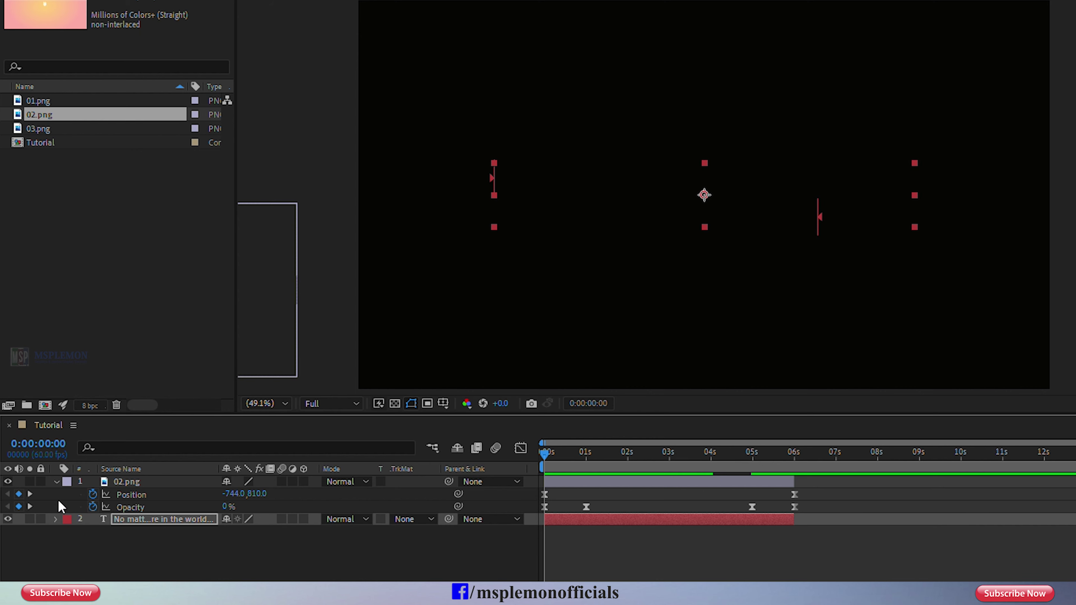
left_click(56, 482)
left_click(666, 577)
key("space")
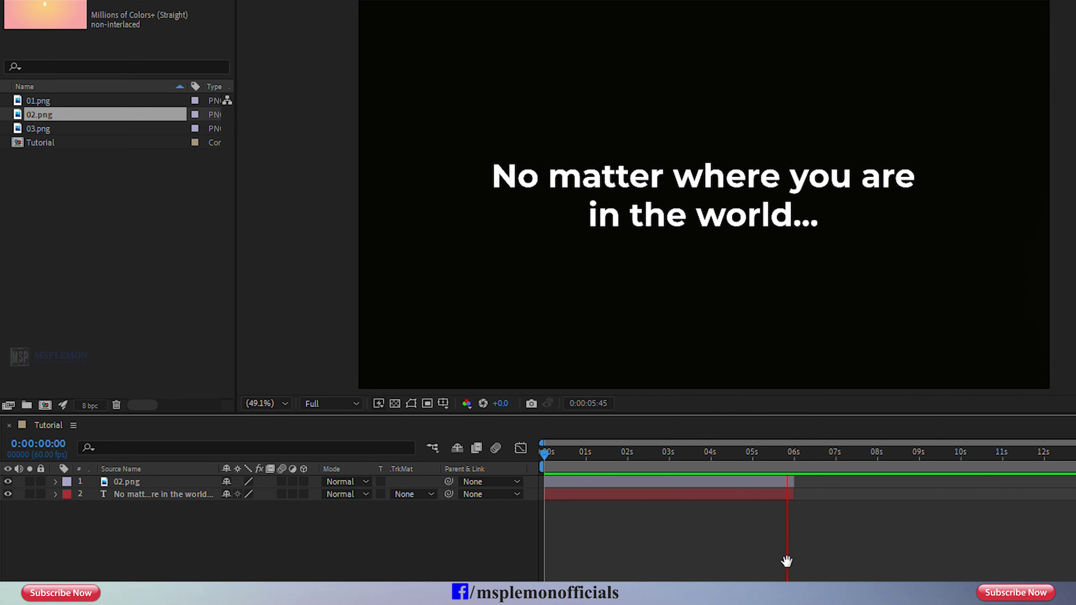
Step: Set the current time to 0:00:06:00 and duplicate the 02.png and text layers together
mouse_move(779, 458)
left_mouse_down()
mouse_move(806, 460)
mouse_move(795, 459)
left_mouse_up()
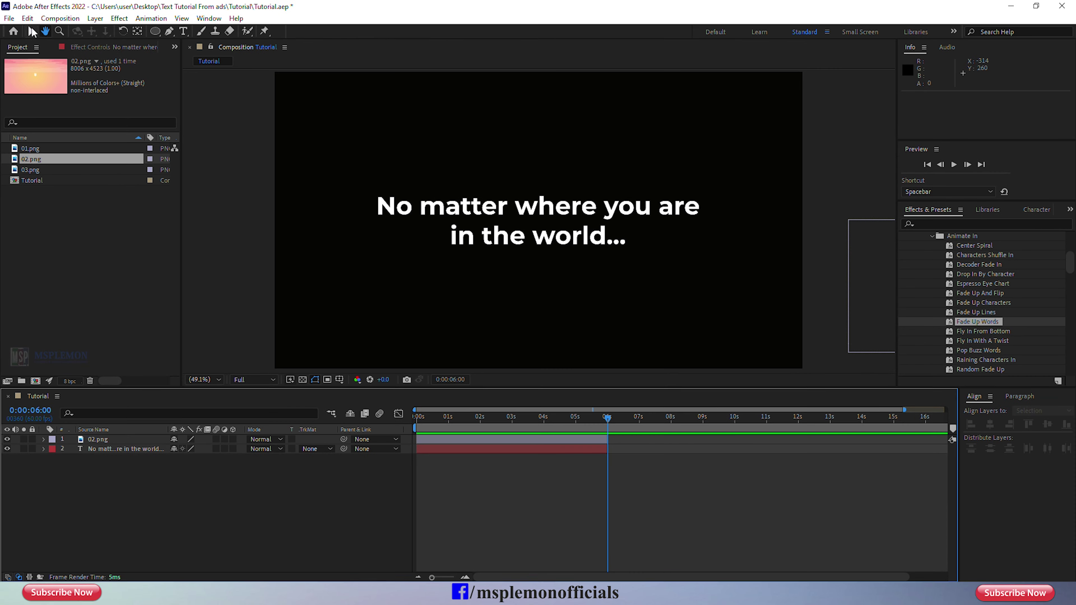
left_click(600, 462)
key("ctrl+a")
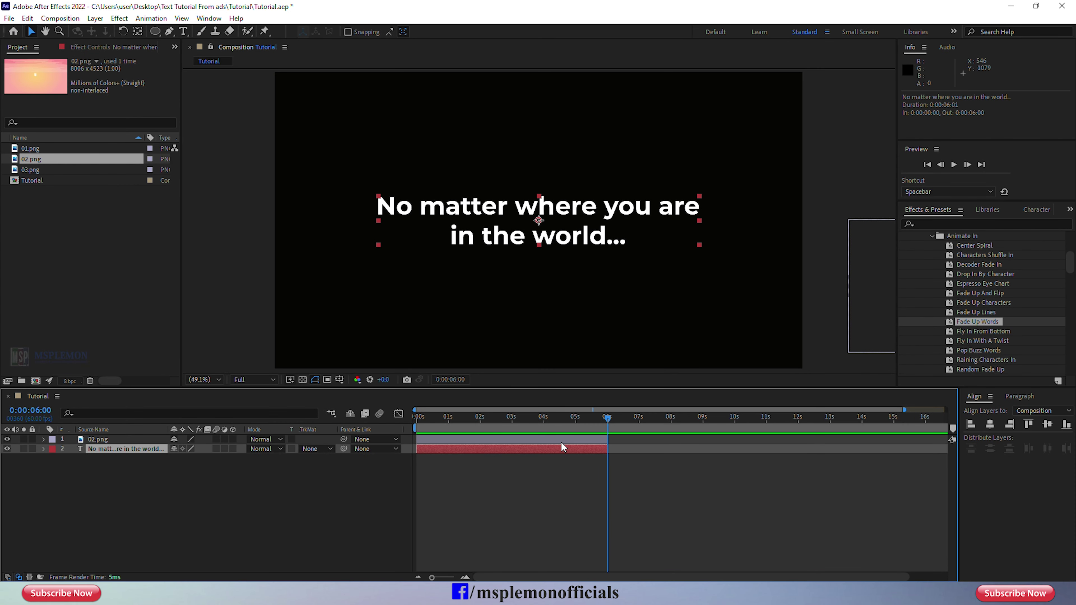
left_click(28, 18)
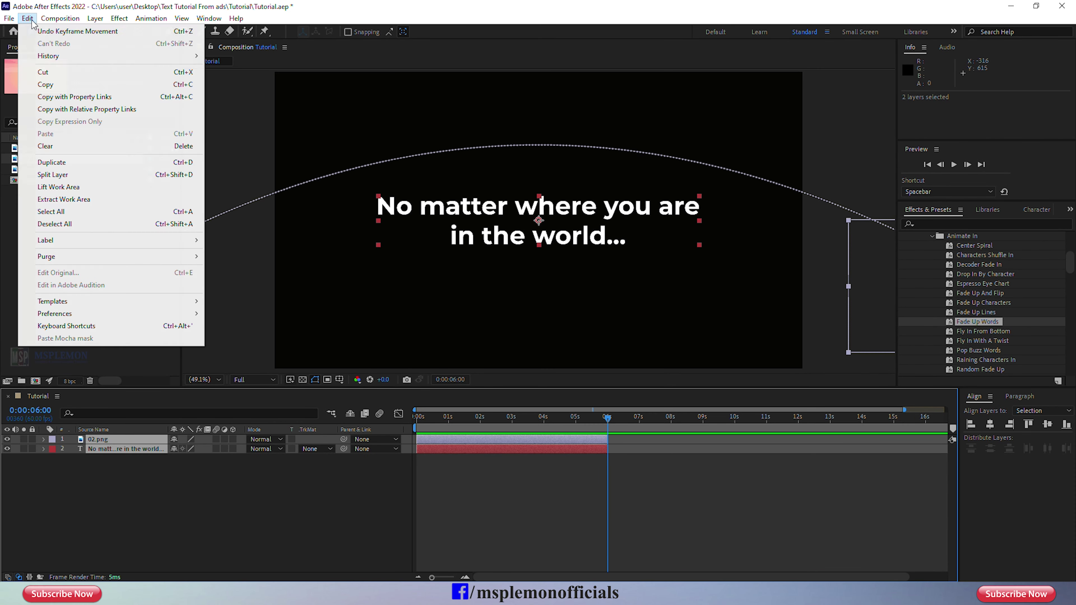
left_click(71, 165)
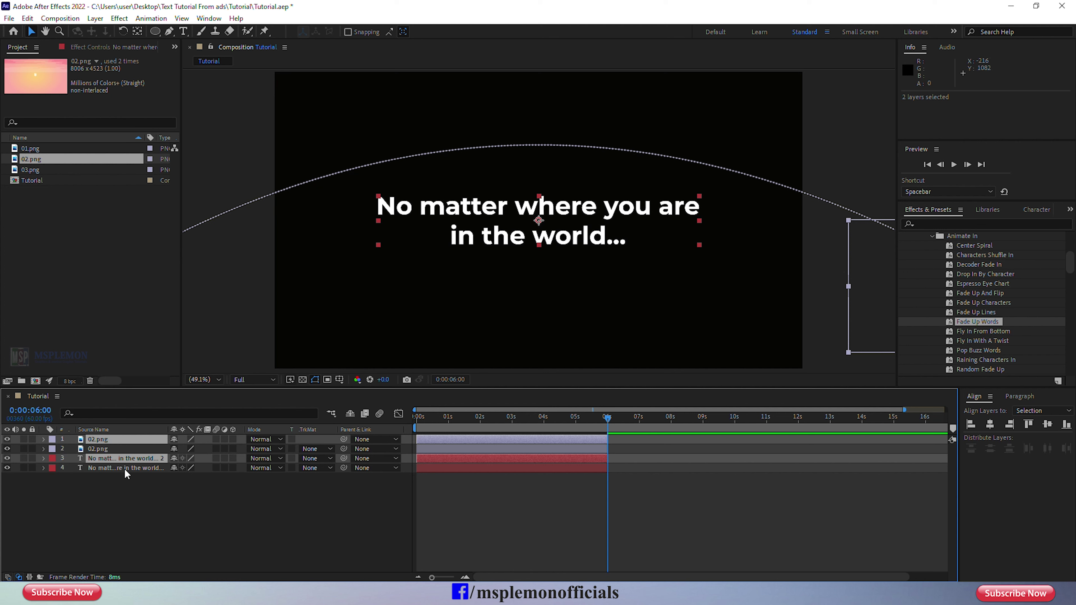
Step: Place the duplicated text layer directly below the duplicated image layer and shift both duplicates to start at 0:00:06:01
left_click_drag(111, 454, 114, 461)
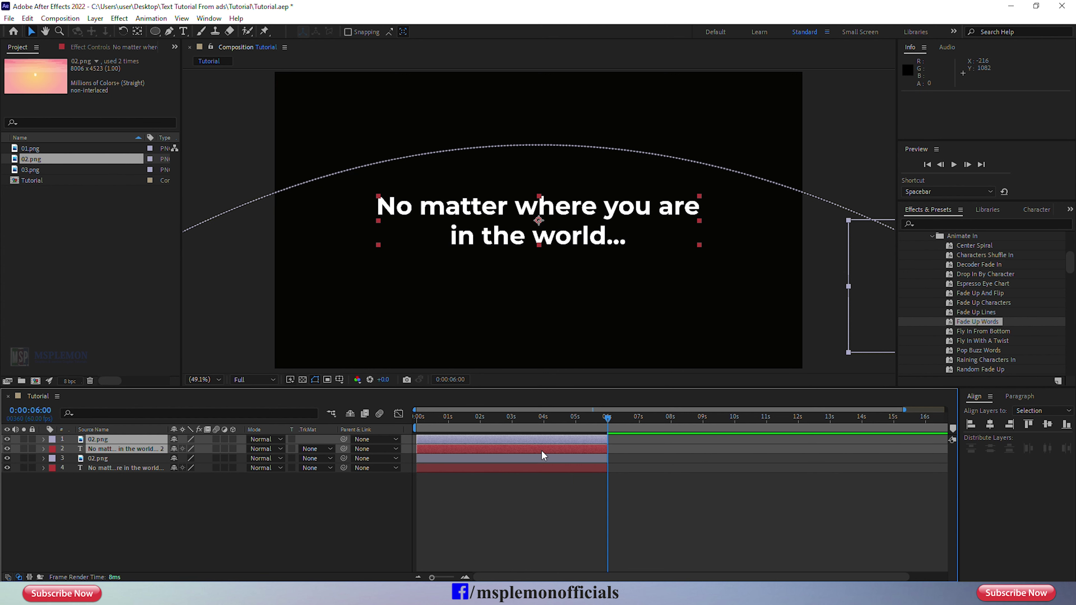
left_click_drag(551, 450, 742, 453)
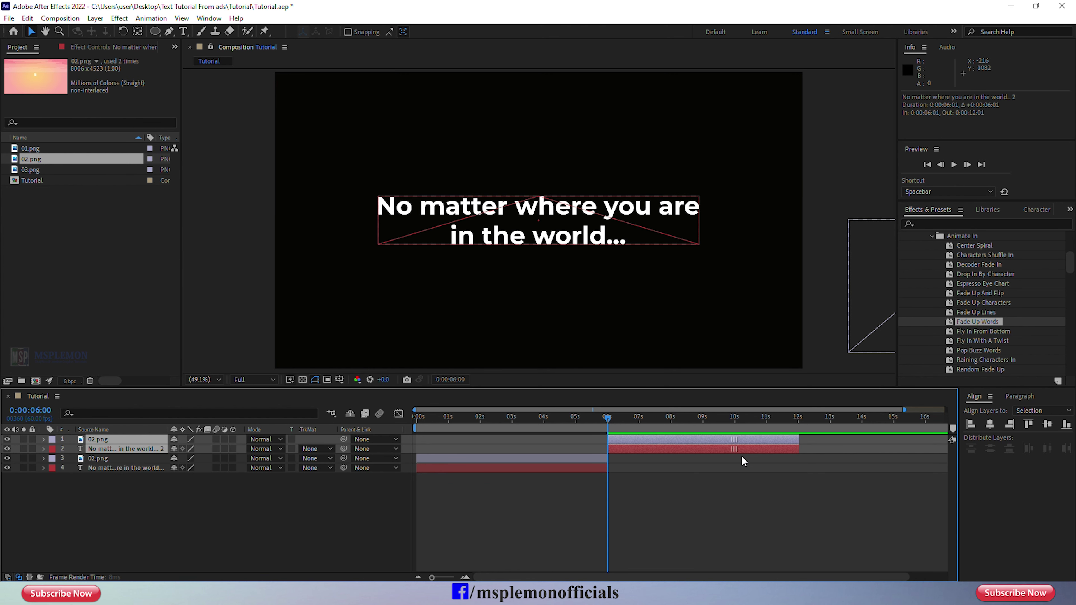
left_click(679, 497)
key("space")
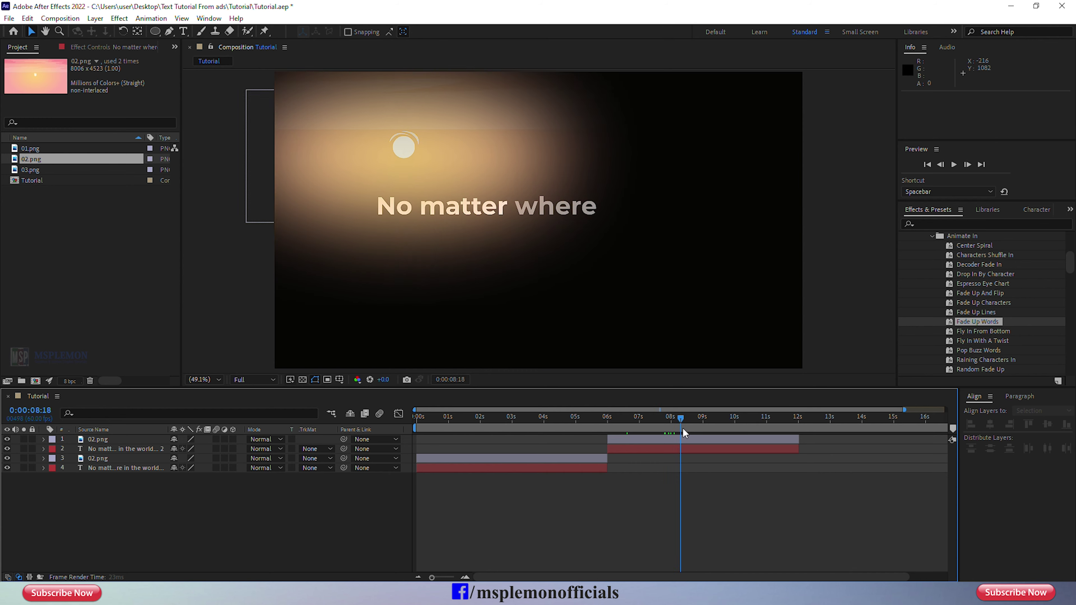
Step: Replace the source of the duplicated 02.png layer with 03.png, keeping its mask and animation
left_click(688, 442)
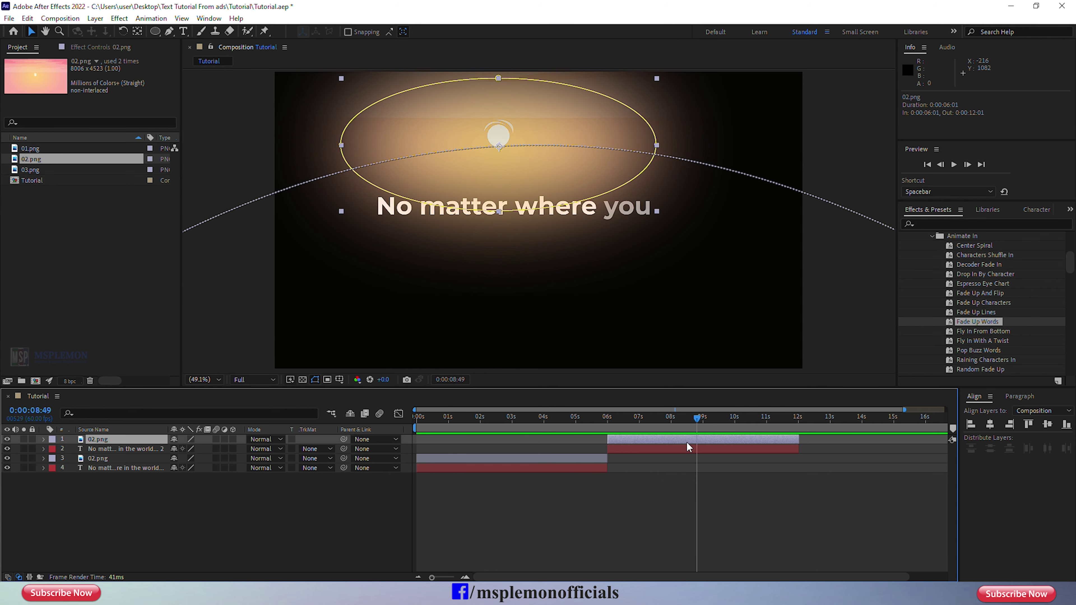
left_click(29, 171)
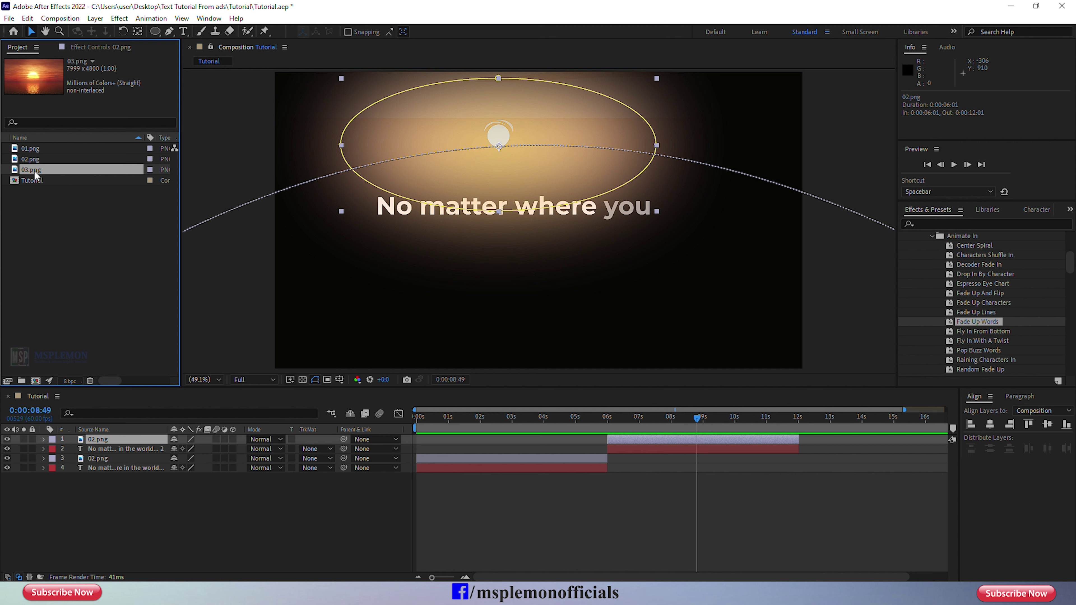
left_click_drag(35, 175, 130, 453)
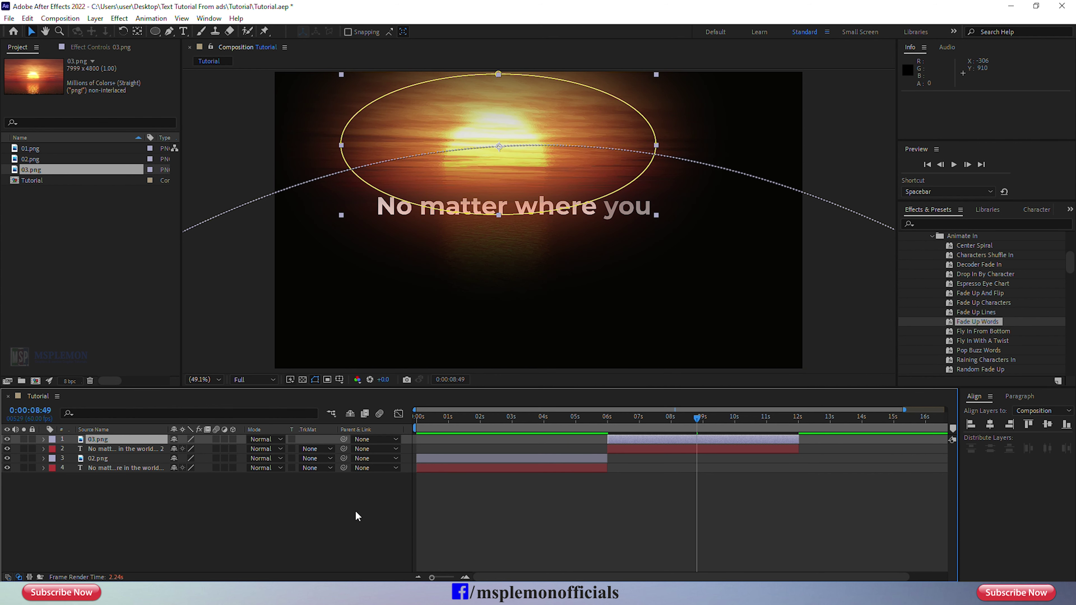
left_click(607, 549)
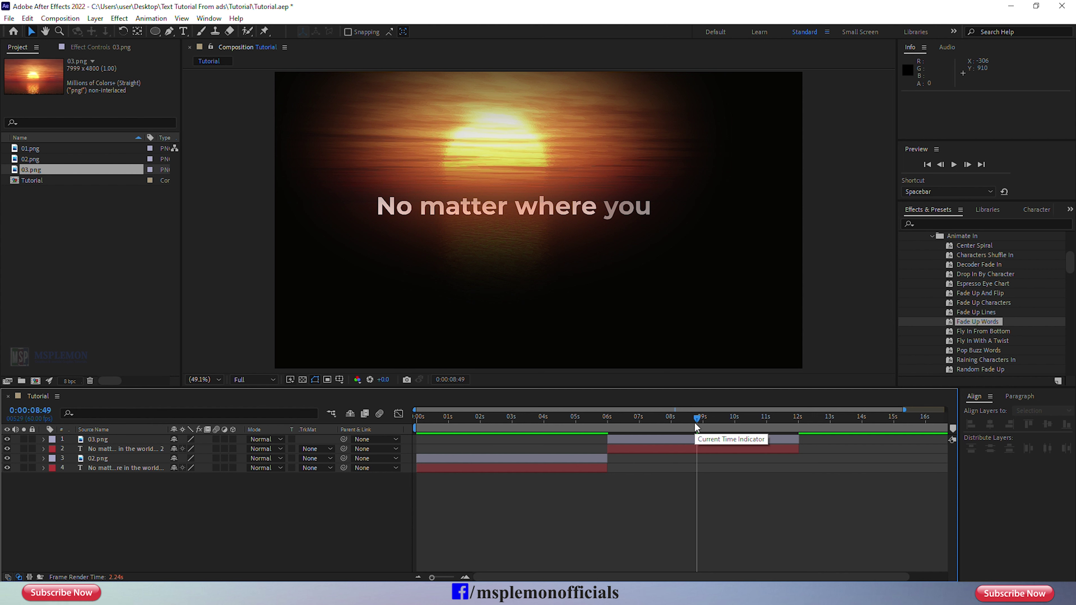
Step: Select the duplicated text layer and copy the line "Start your business with us" from the Text file in Notepad
left_click(700, 428)
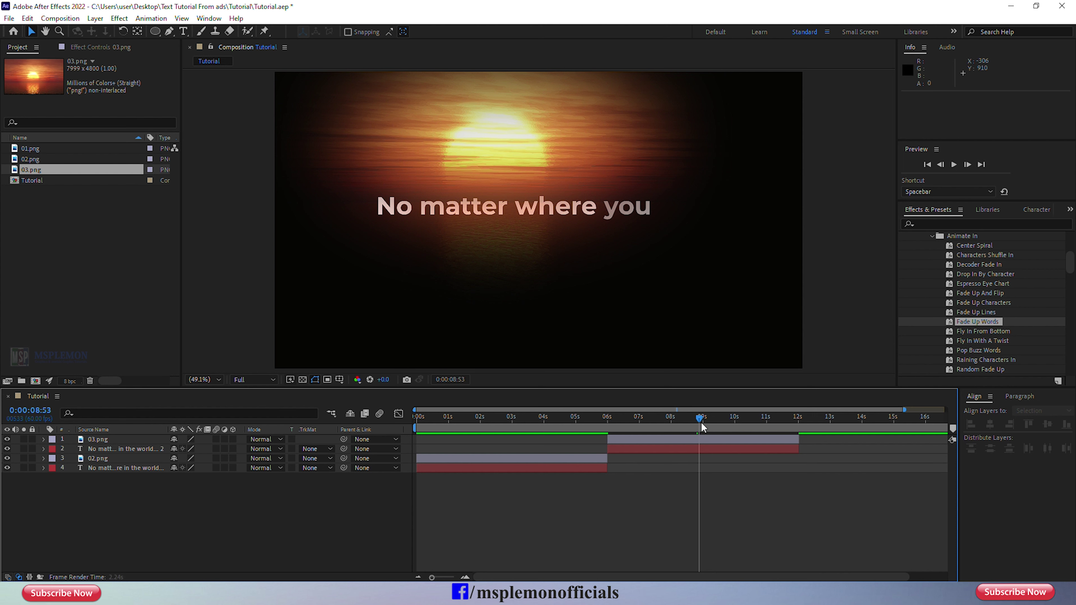
left_click(705, 451)
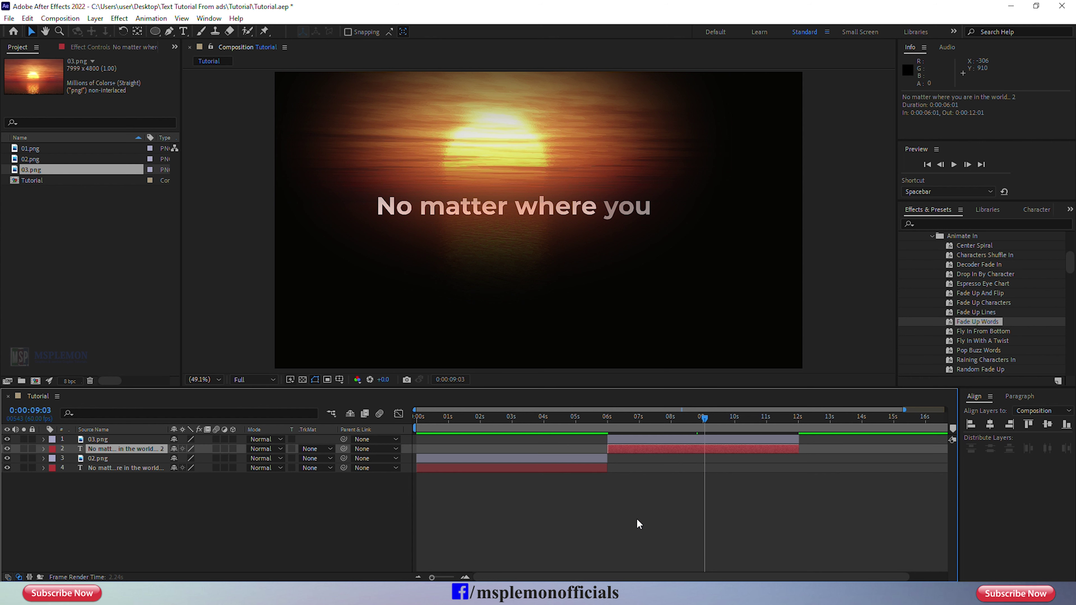
key("alt+Tab")
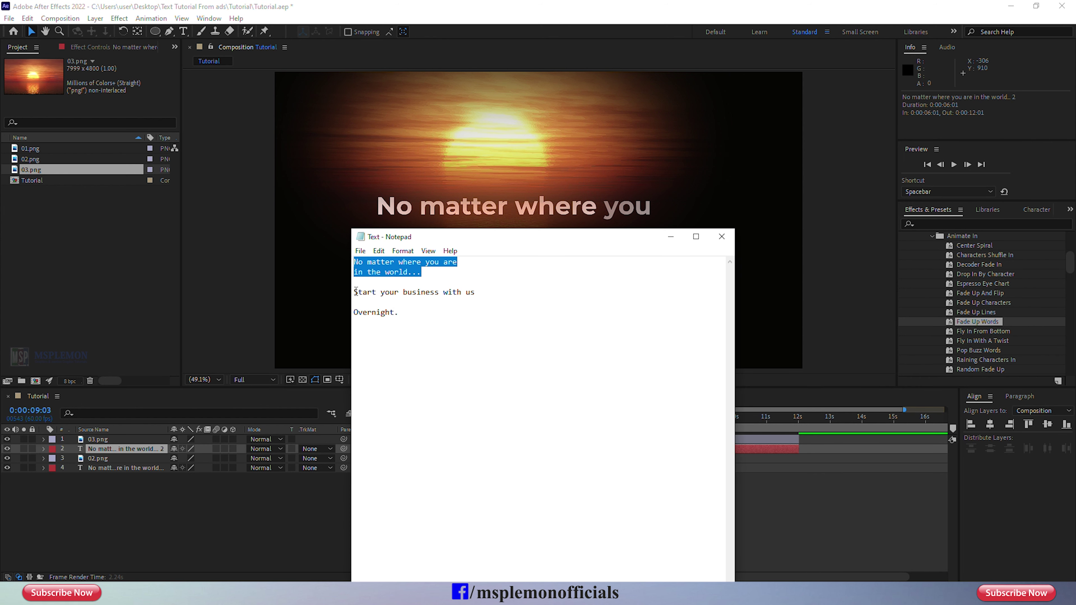
left_click_drag(355, 292, 435, 292)
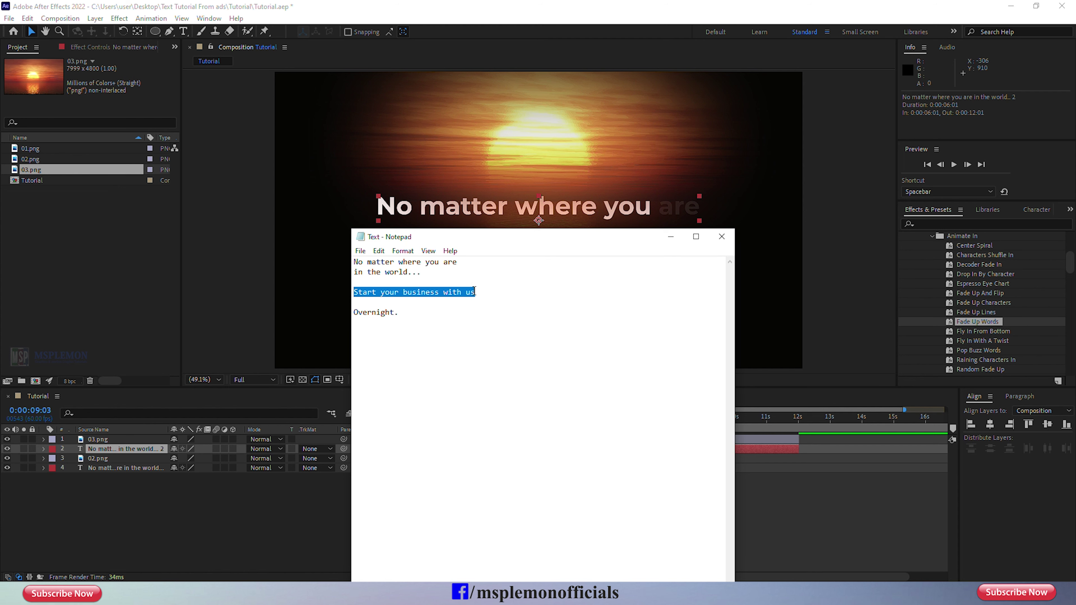
right_click(462, 292)
left_click(487, 330)
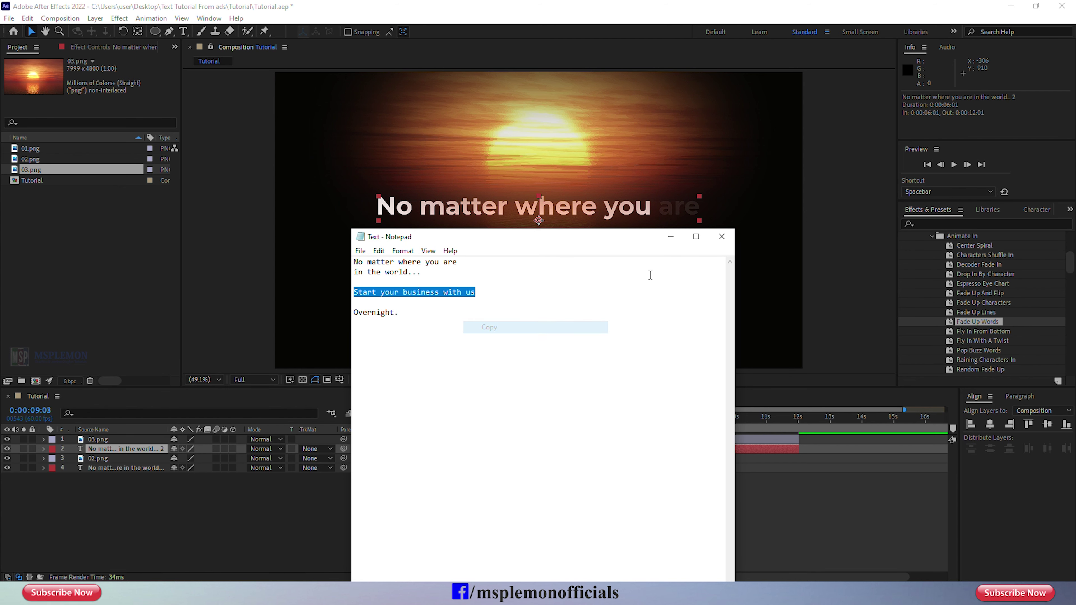
left_click(671, 236)
Step: Replace the duplicated text layer's wording with "Start your business with us" and check it along the timeline
double_click(678, 450)
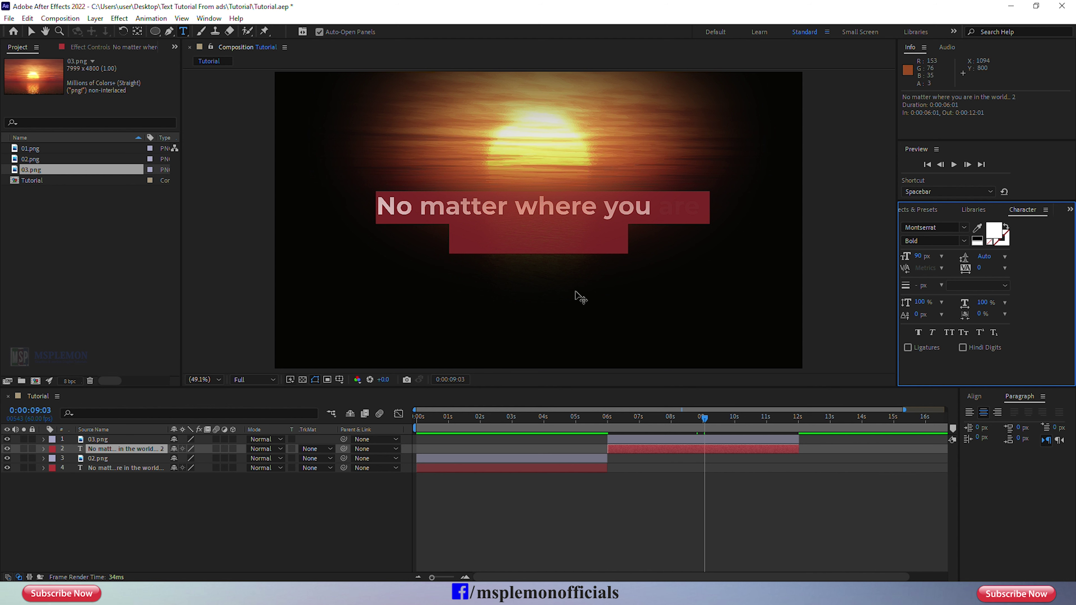
left_click(28, 18)
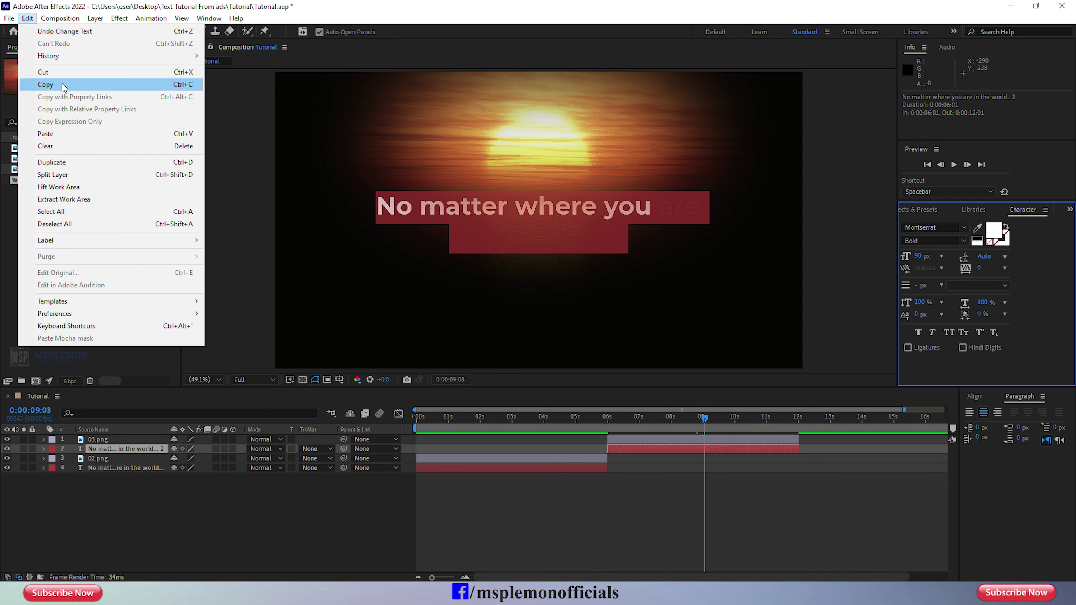
left_click(85, 133)
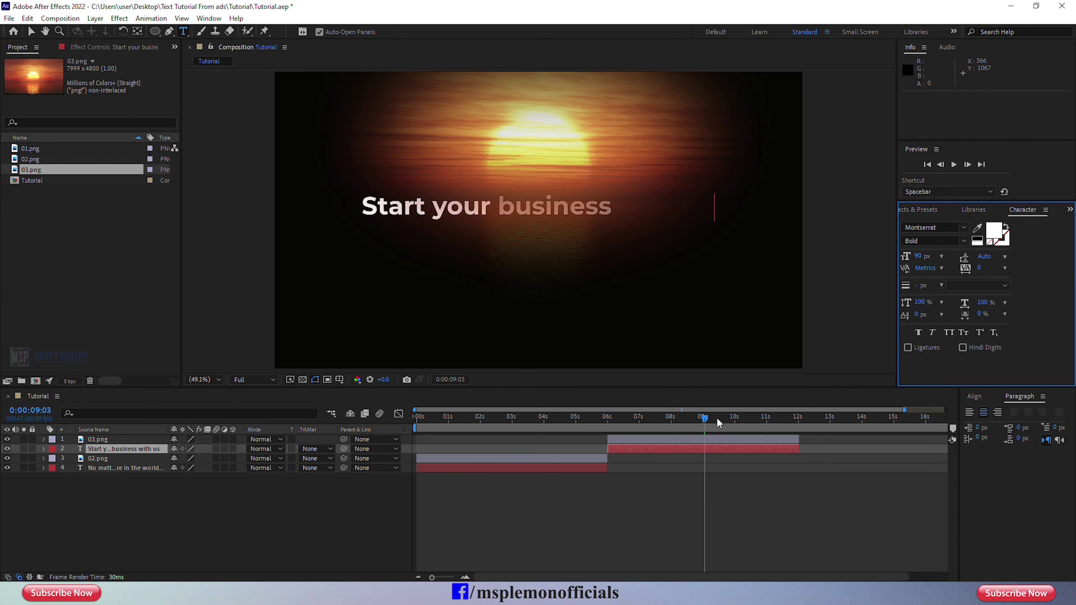
left_click_drag(716, 418, 768, 422)
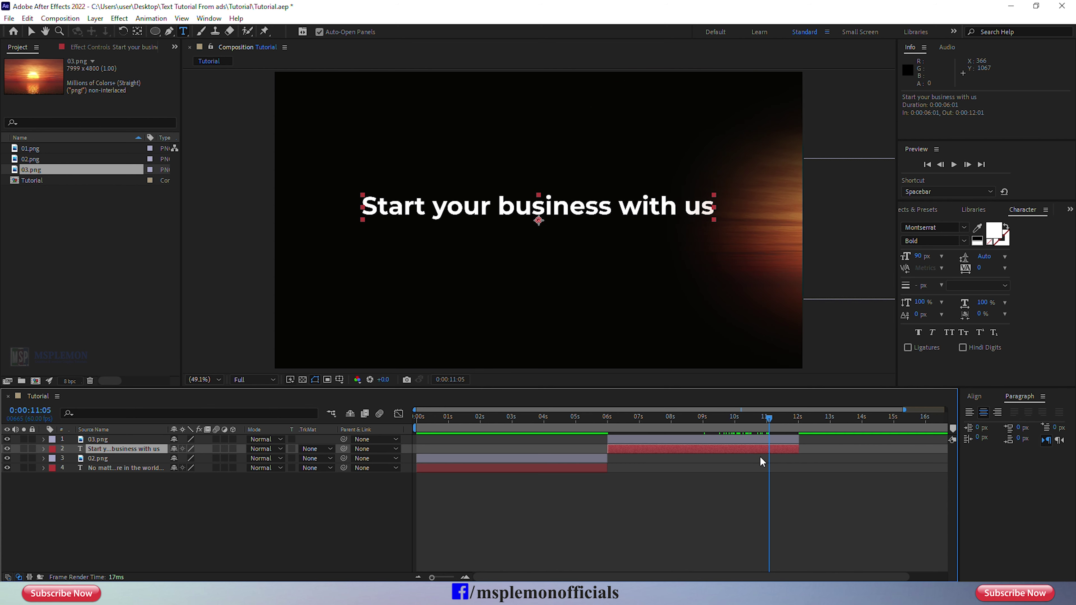
Step: Set the current time to 0:00:12:01 and duplicate the 03.png and "Start your business with us" layers together
left_click_drag(602, 419, 796, 448)
left_click(706, 434, "shift")
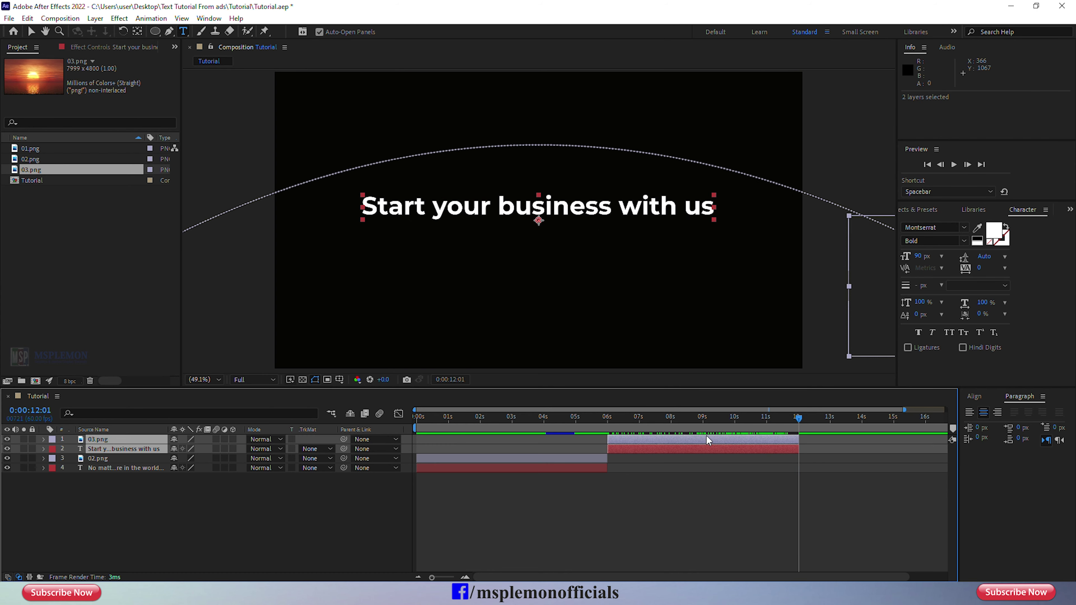
left_click(30, 32)
left_click(27, 18)
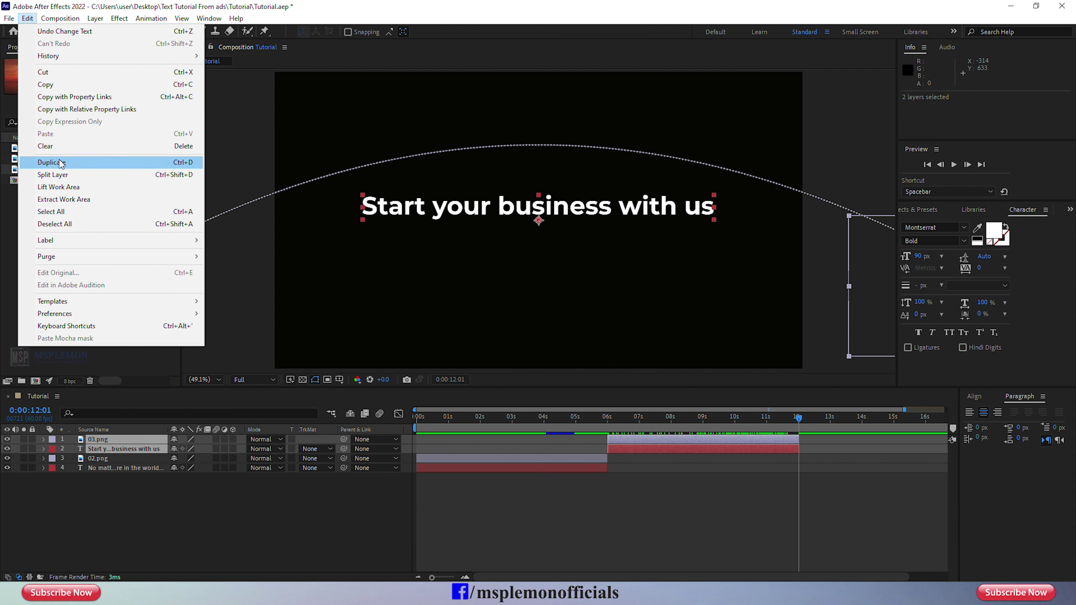
left_click(46, 162)
Step: Place the duplicated text layer directly below the duplicated 03.png layer and shift both duplicates to start at 0:00:11:59
left_click_drag(151, 458, 152, 446)
left_click_drag(693, 450, 875, 473)
left_click(862, 476)
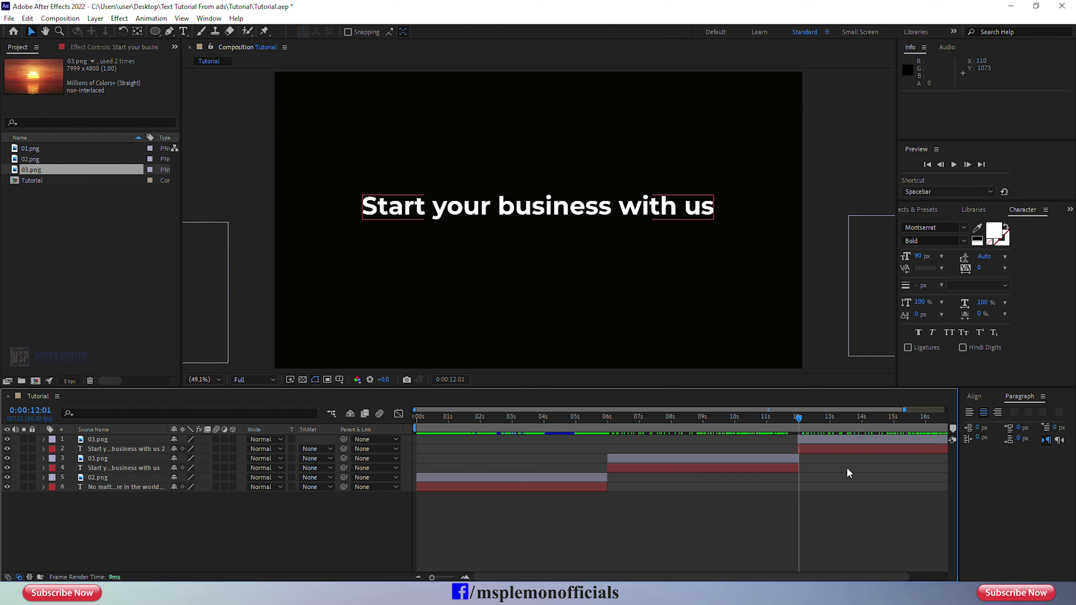
Step: Replace the source of the topmost duplicated 03.png layer with 01.png, keeping its mask and animation
left_click_drag(838, 424, 904, 430)
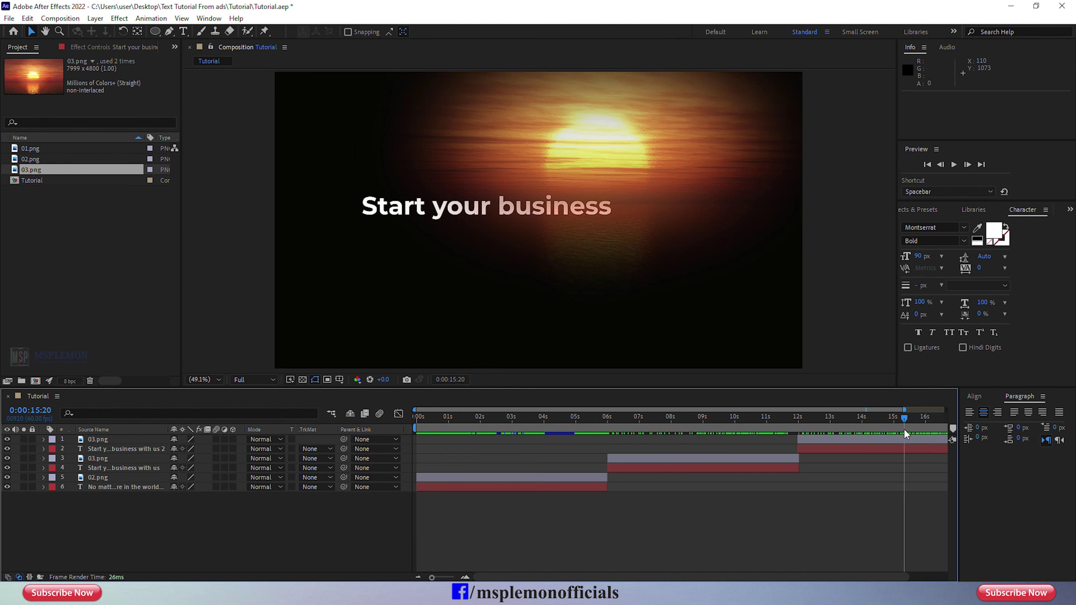
left_click(894, 441)
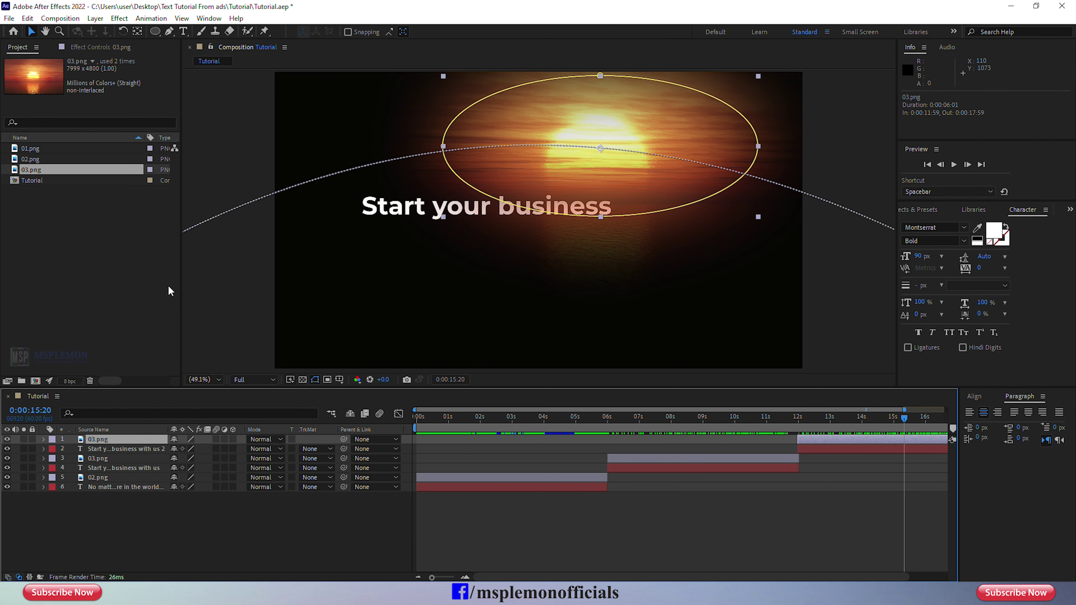
left_click(31, 149)
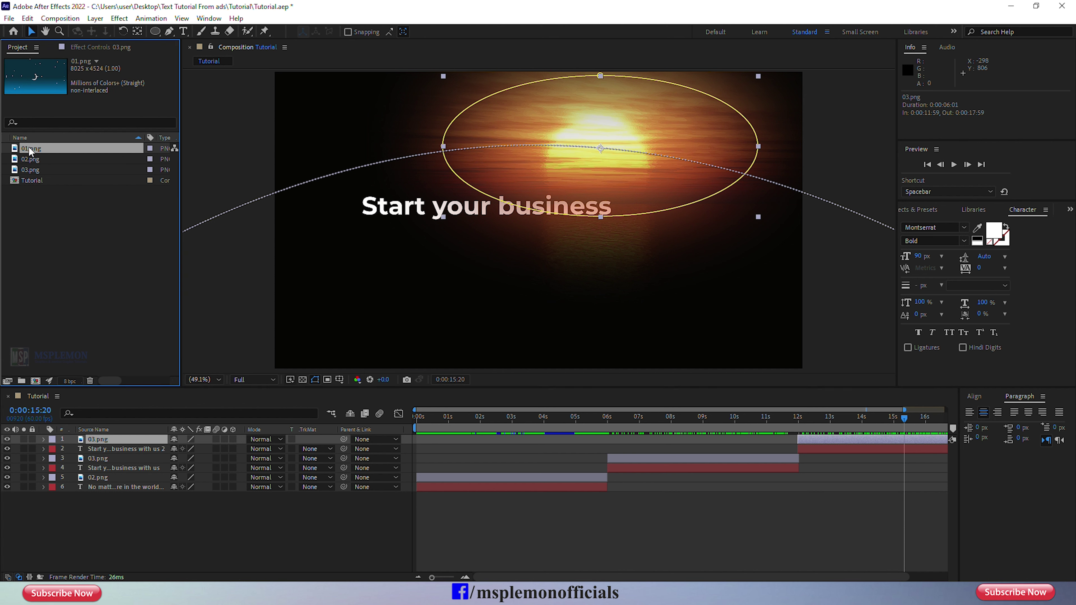
left_click_drag(31, 149, 108, 441)
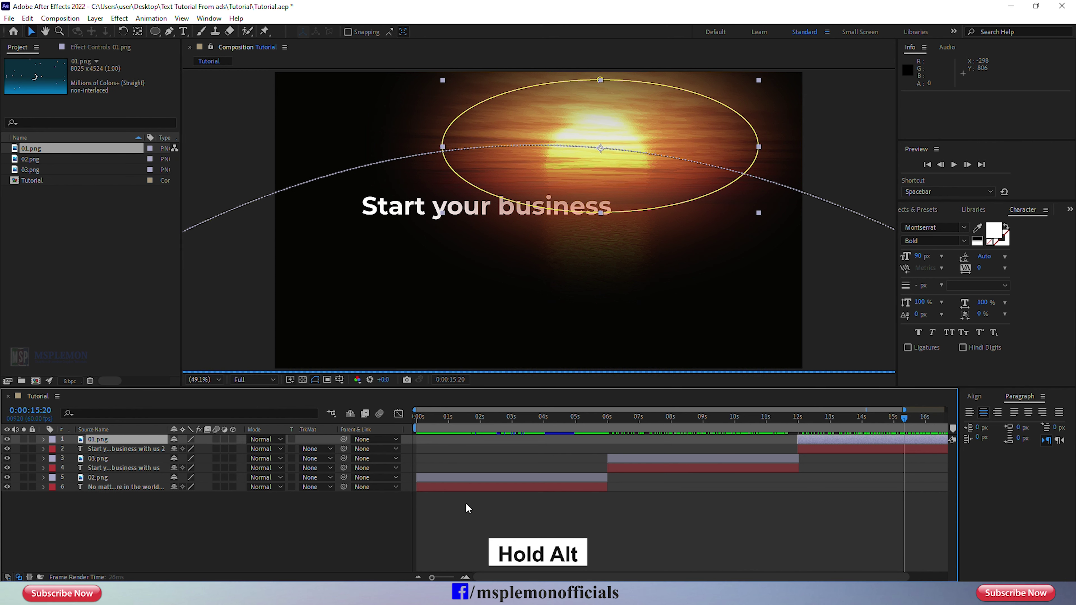
left_click(797, 549)
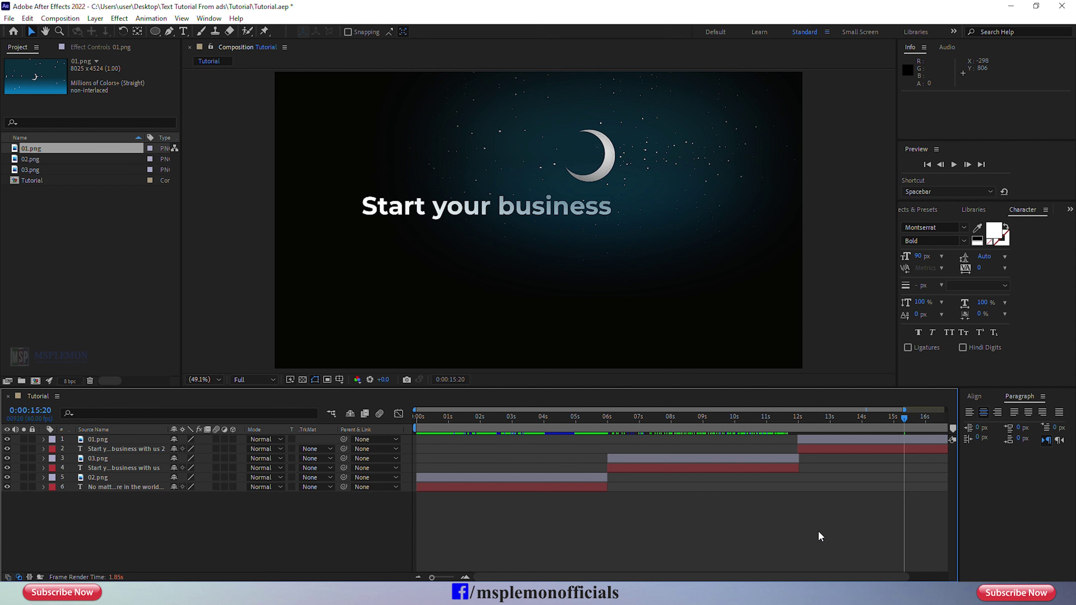
Step: Extend the out point of the original "Start your business with us" layer to 0:00:17:59, showing the full 18 seconds in the timeline
left_click(846, 449)
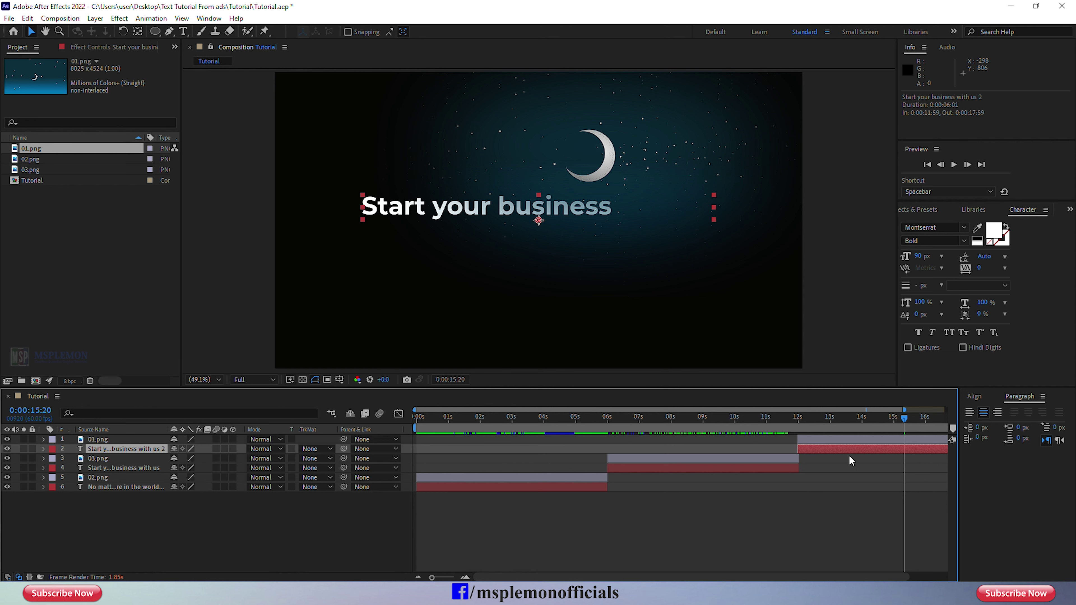
left_click_drag(800, 468, 807, 468)
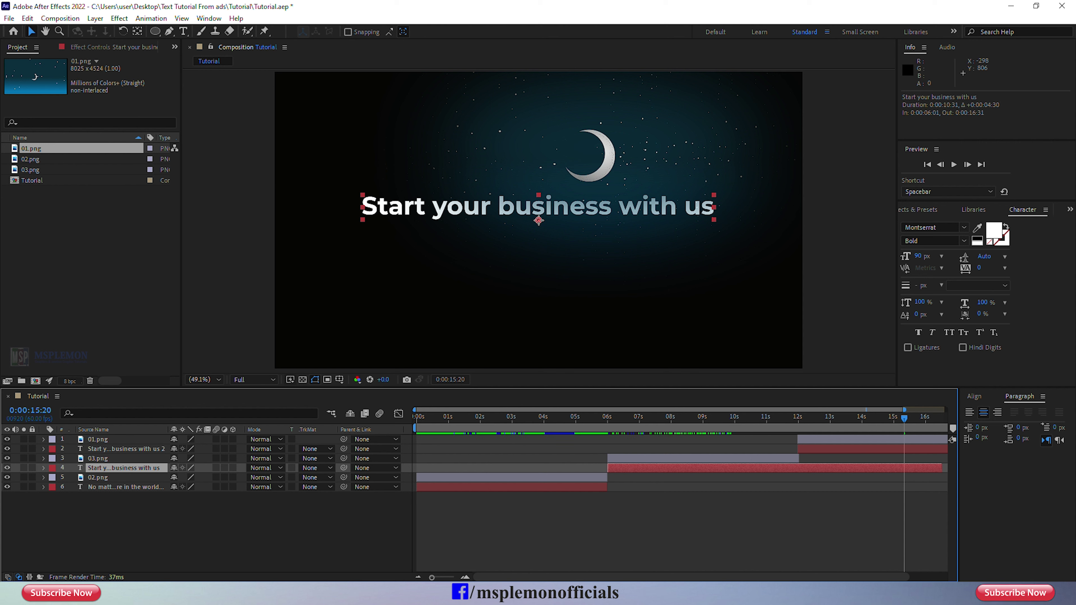
left_click(421, 577)
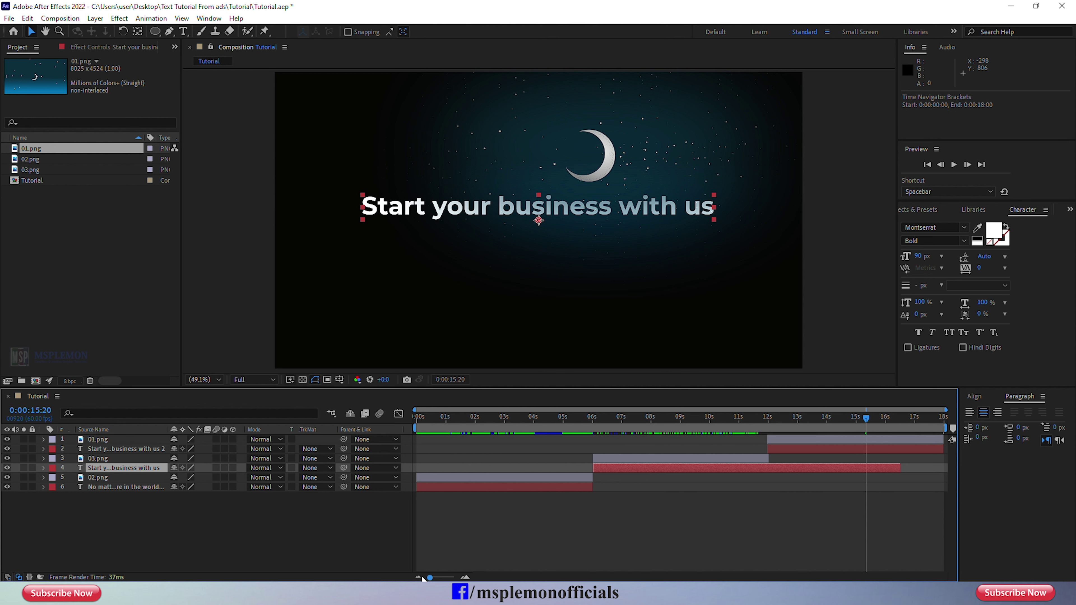
left_click_drag(902, 468, 925, 472)
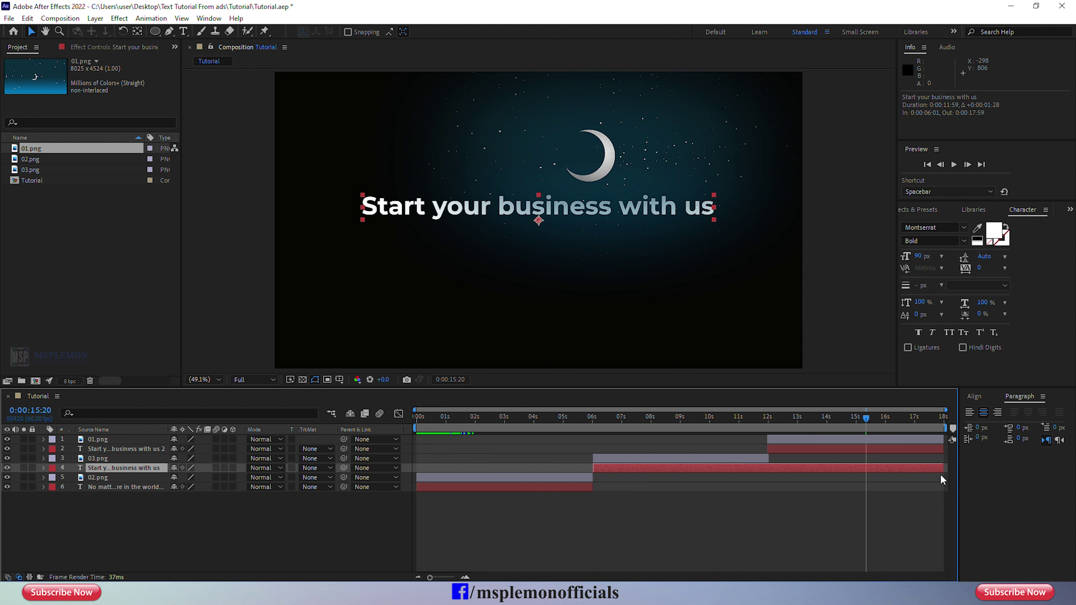
Step: At 0:00:16:57, move the duplicated text layer straight down below the original line, to position 960, 650
left_click_drag(893, 416, 913, 422)
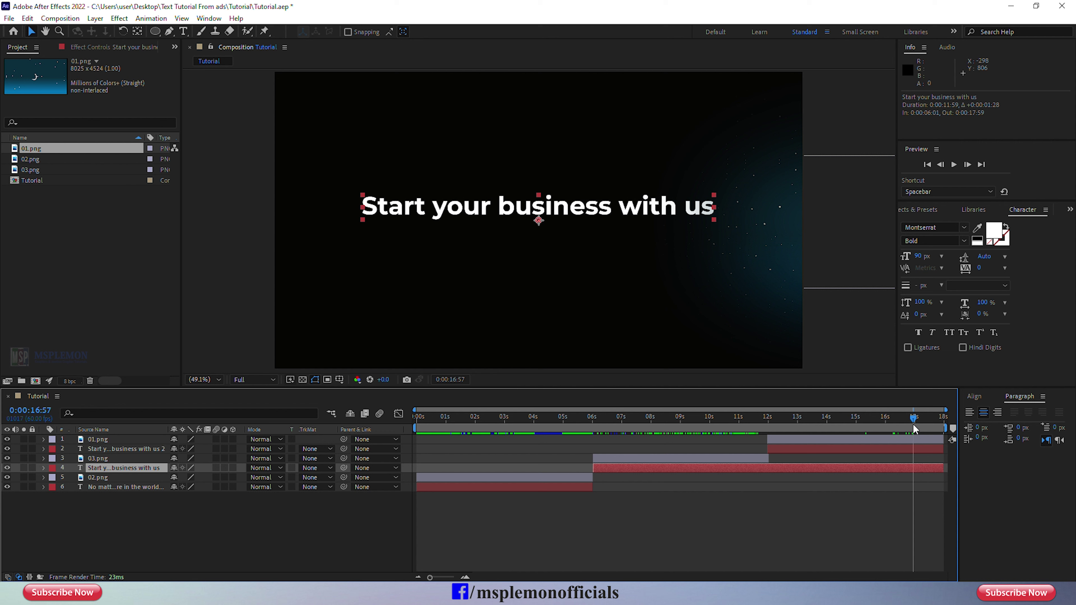
left_click(904, 451)
left_click_drag(539, 222, 540, 253)
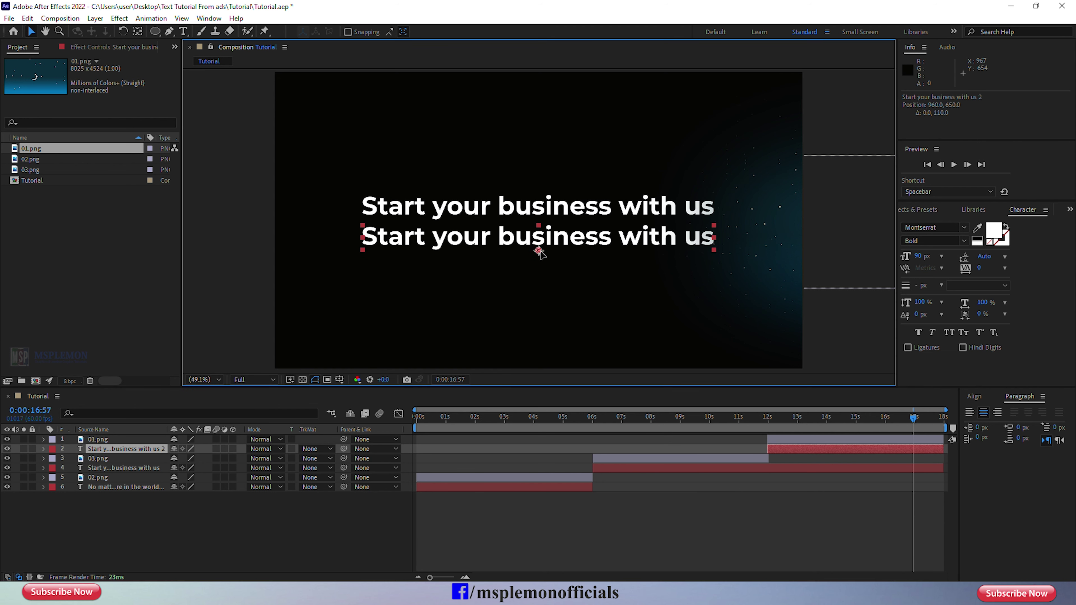
Step: Switch to the Text file in Notepad, copy the line "Overnight." and minimize the file
key("alt+Tab")
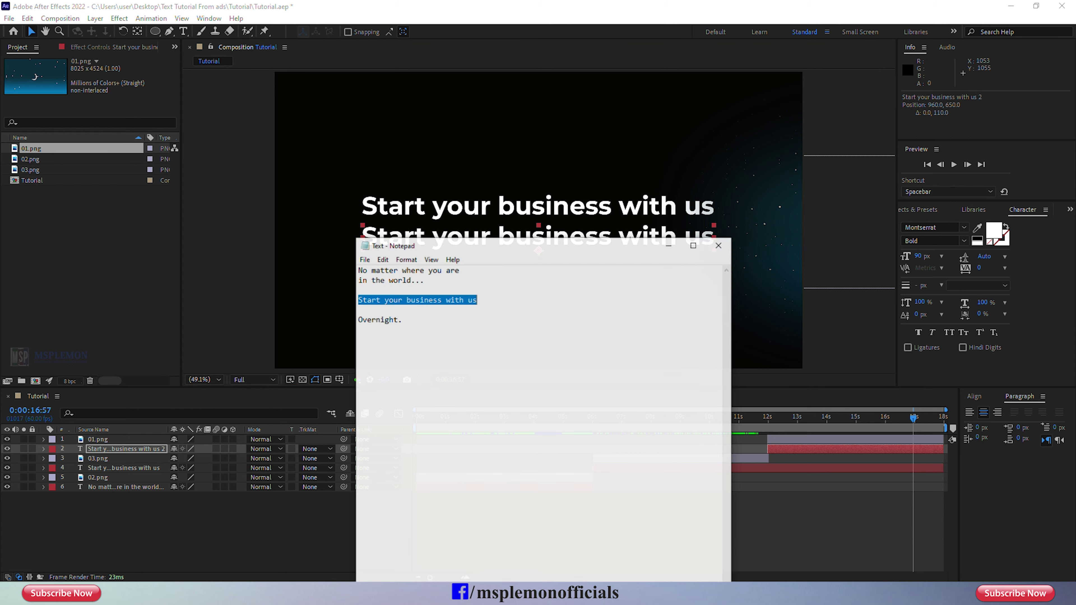
left_click_drag(399, 316, 367, 312)
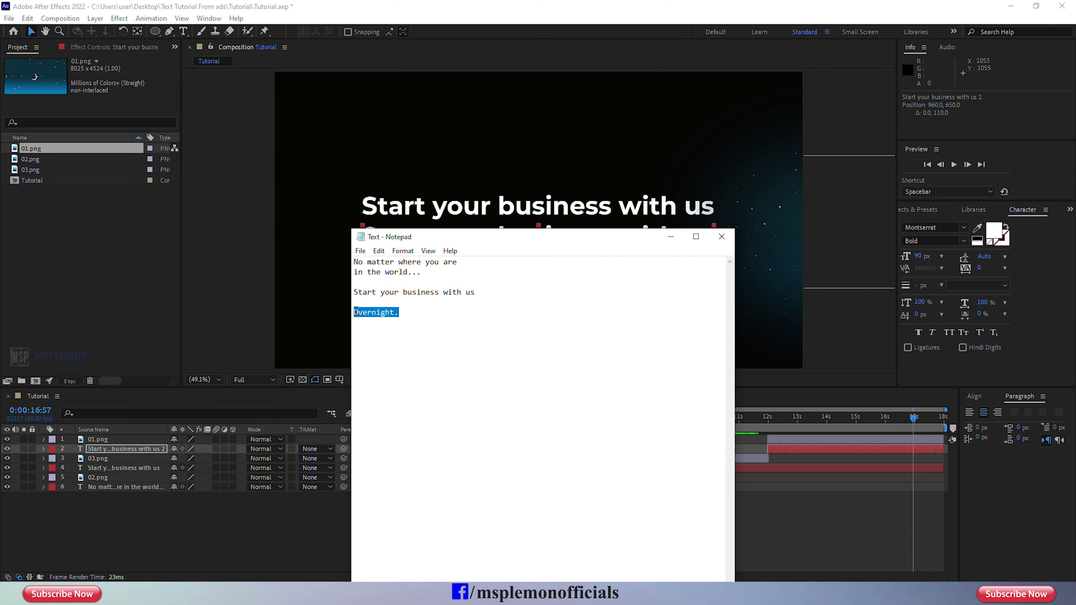
right_click(356, 312)
left_click(384, 353)
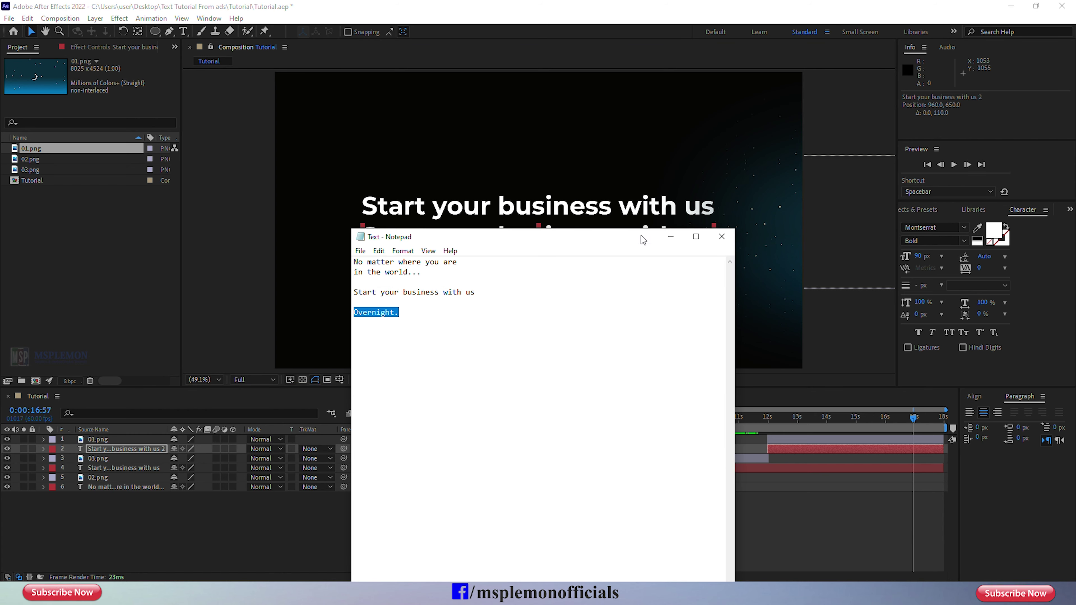
left_click(670, 237)
Step: Replace the lower duplicated text layer's wording with "Overnight." and deselect the layer
double_click(862, 448)
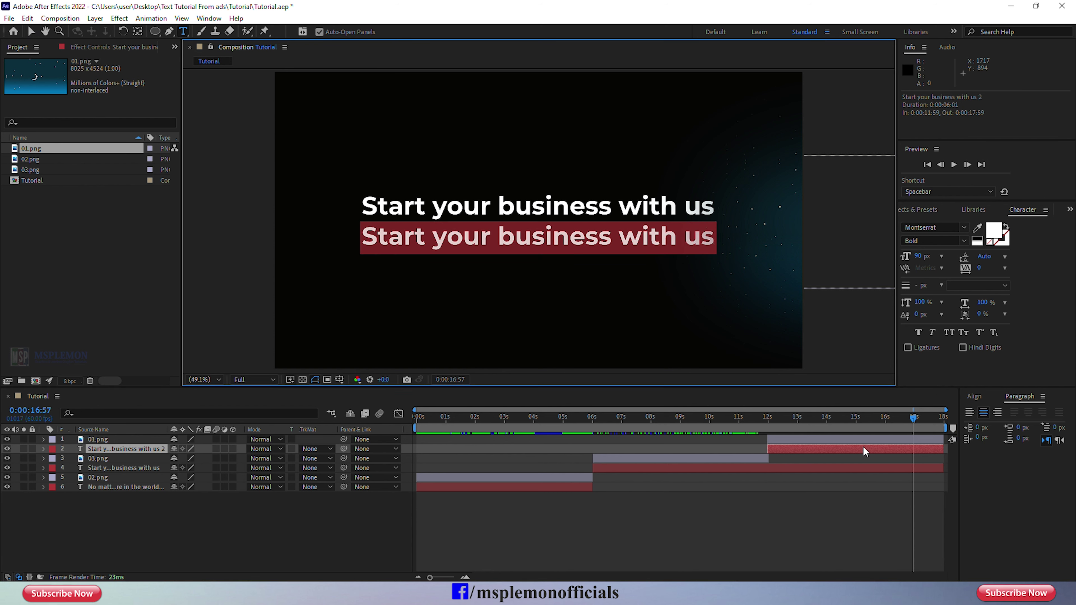
left_click(23, 19)
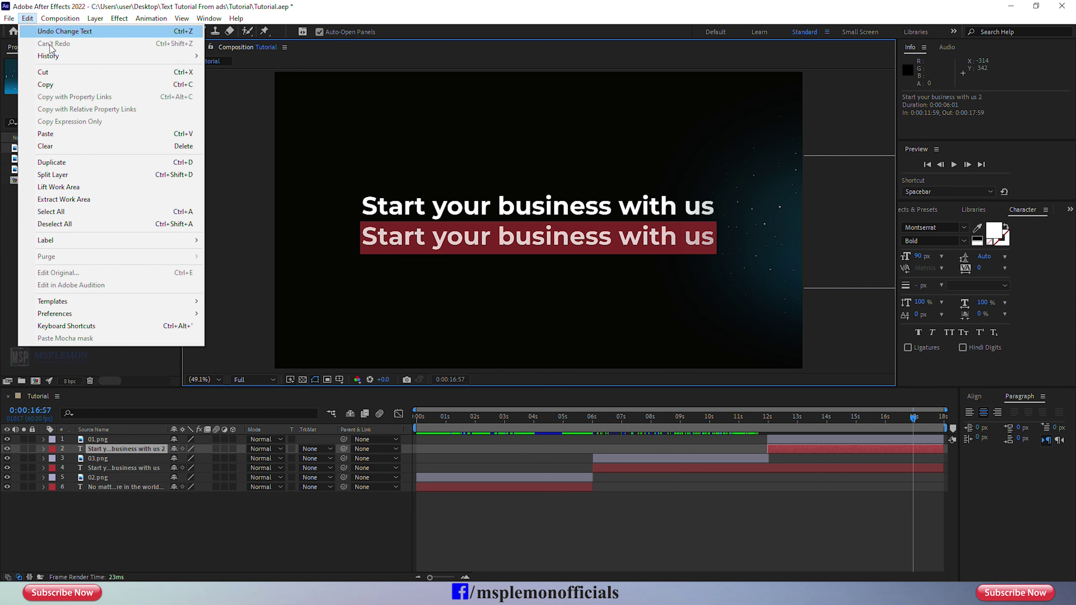
left_click(70, 134)
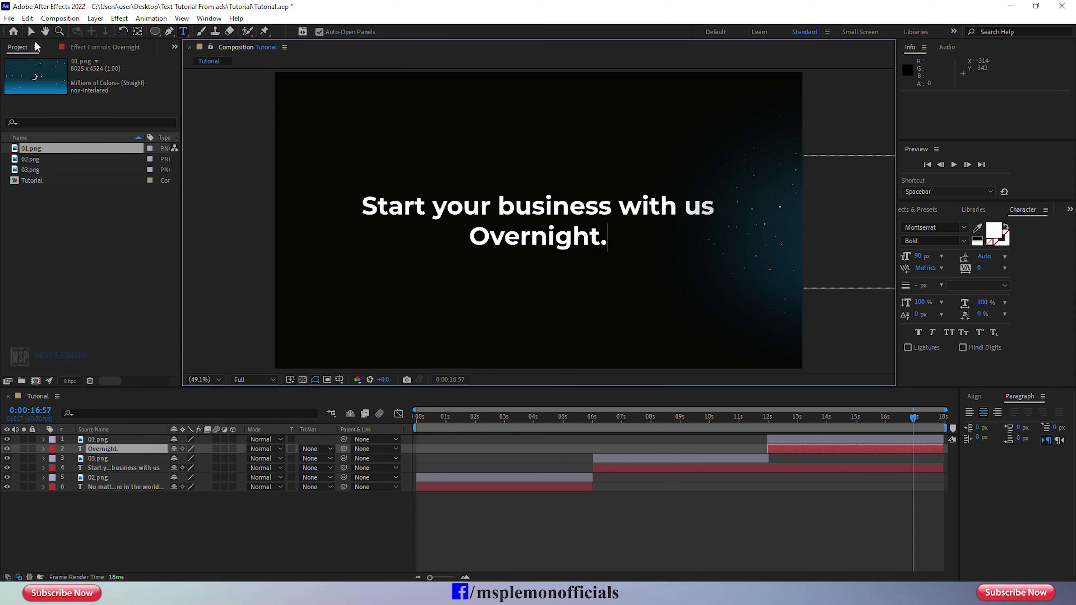
left_click(30, 32)
left_click(757, 530)
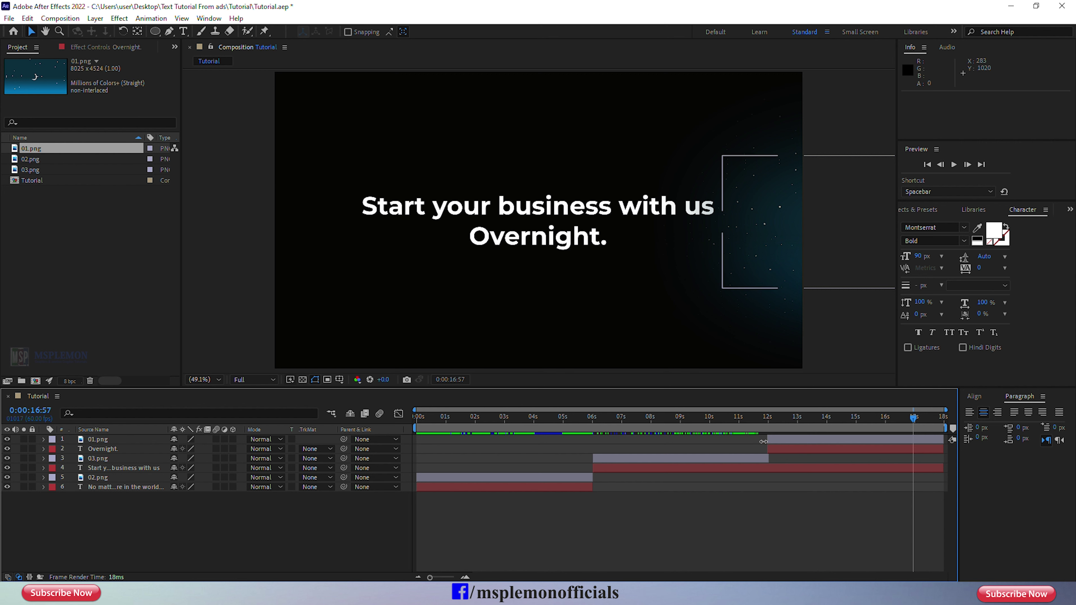
Step: Preview the whole animation from the start of the composition
left_click(750, 423)
left_click_drag(588, 432, 411, 441)
key("space")
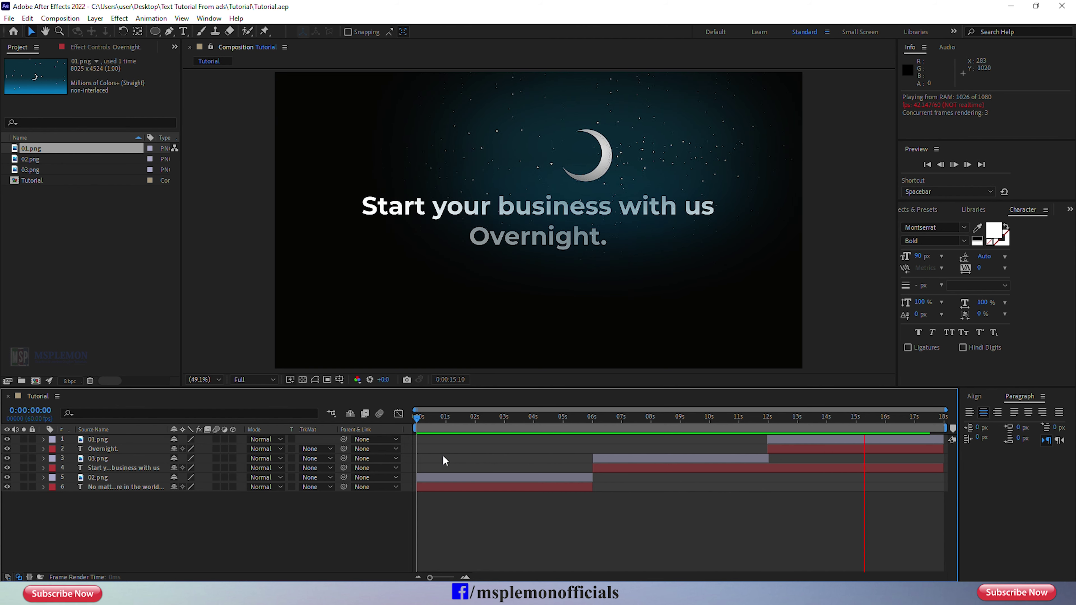
Step: Reveal the keyframes of the 01.png layer and add a Position keyframe at 0:00:15:04, with the moon near the centre
left_click_drag(844, 419, 857, 425)
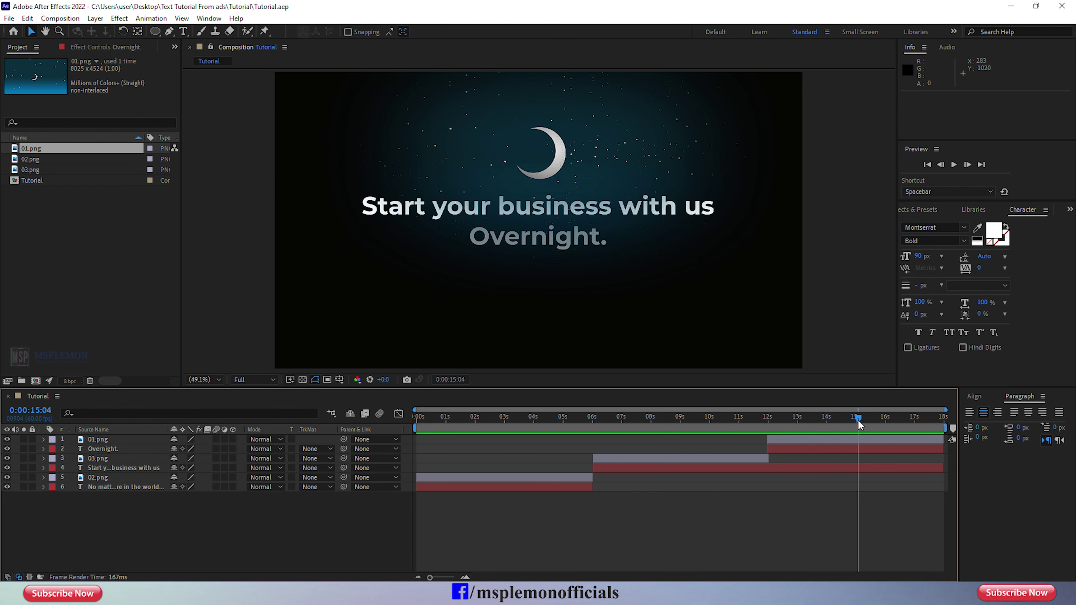
left_click(851, 438)
key("u")
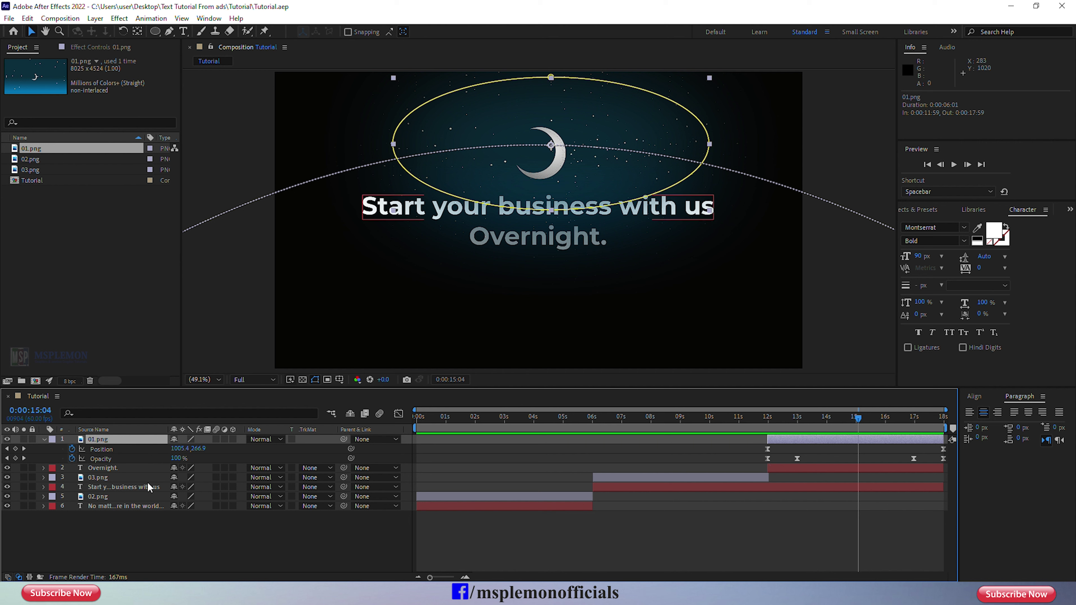
left_click(16, 448)
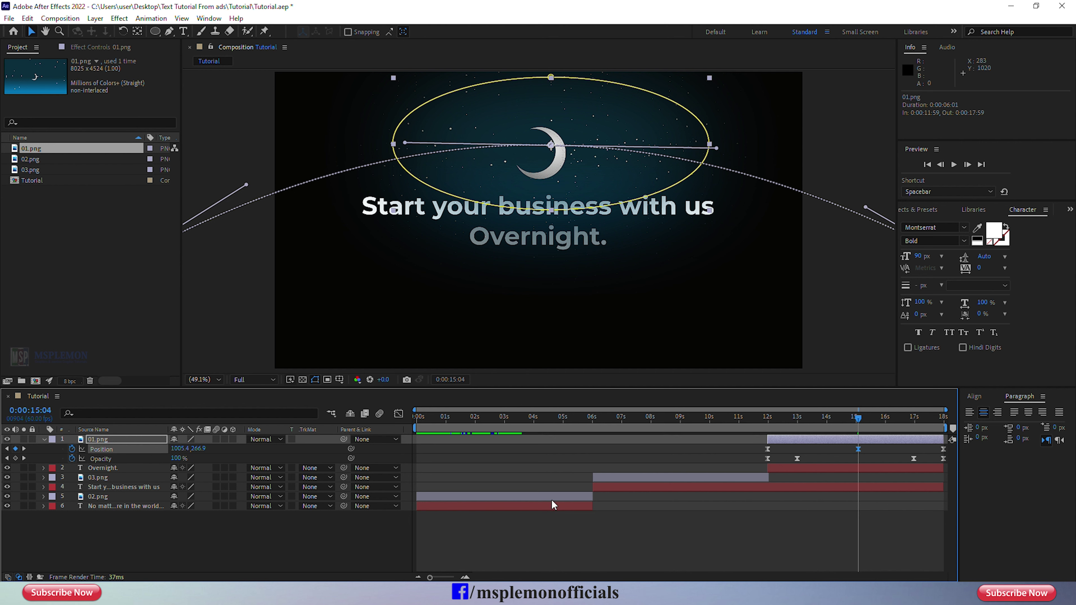
Step: Delete the final Position keyframe of the 01.png layer at the end of the composition
left_click(924, 448)
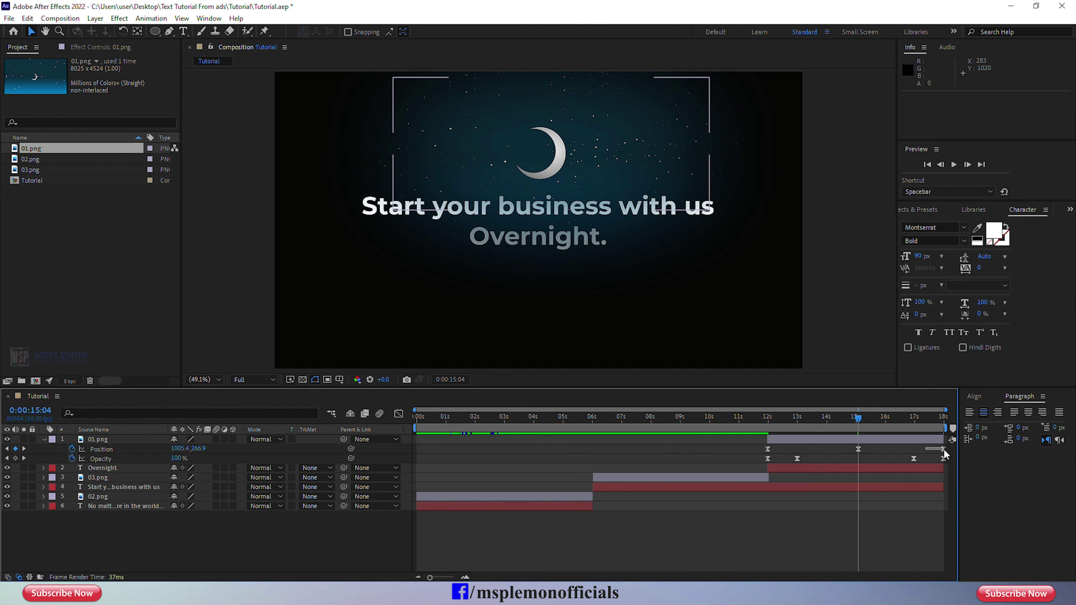
left_click(943, 449)
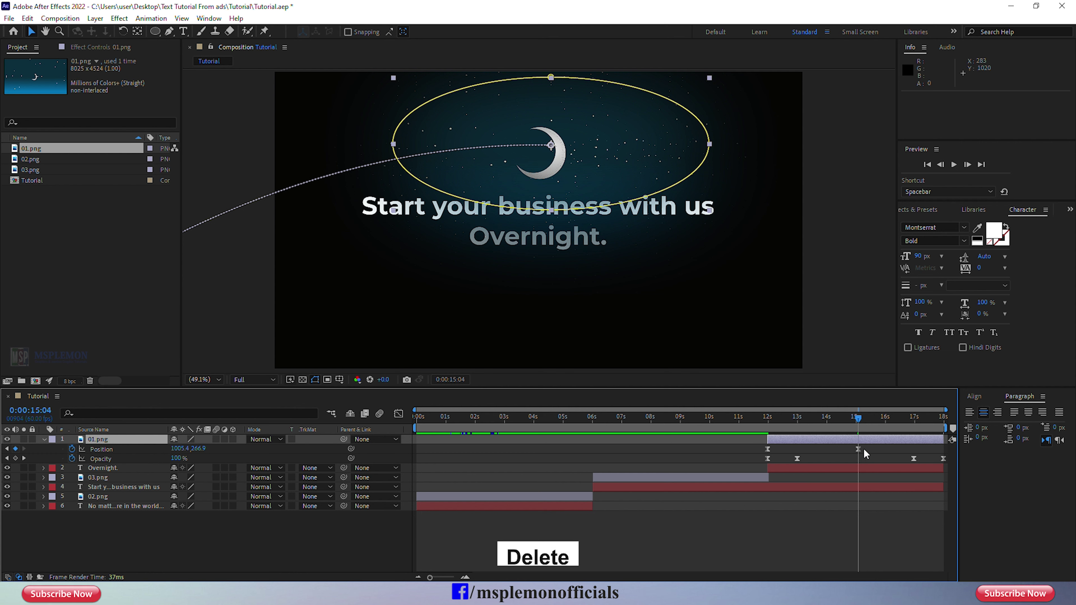
key("Delete")
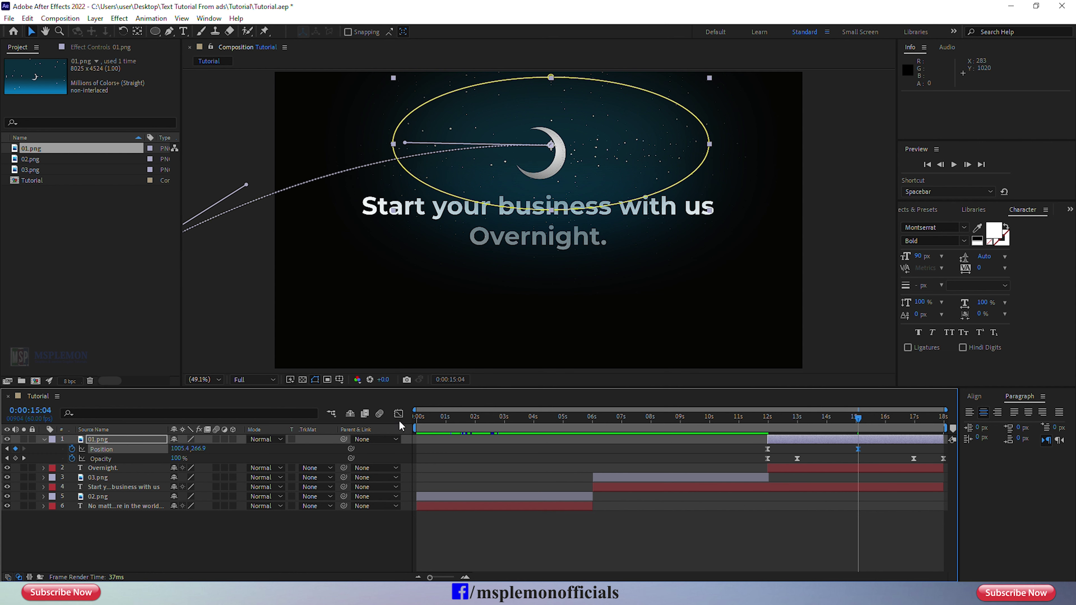
Step: Reshape the 01.png Position speed graph to ease down to zero at its last keyframe, and shift that keyframe to 0:00:15:19
left_click(399, 414)
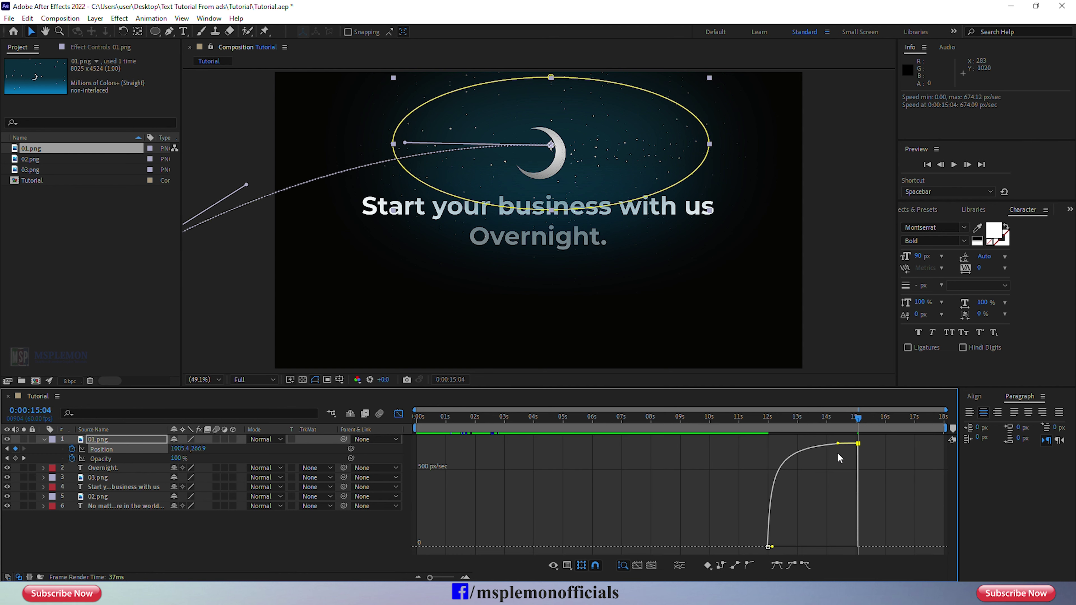
left_click_drag(837, 444, 814, 547)
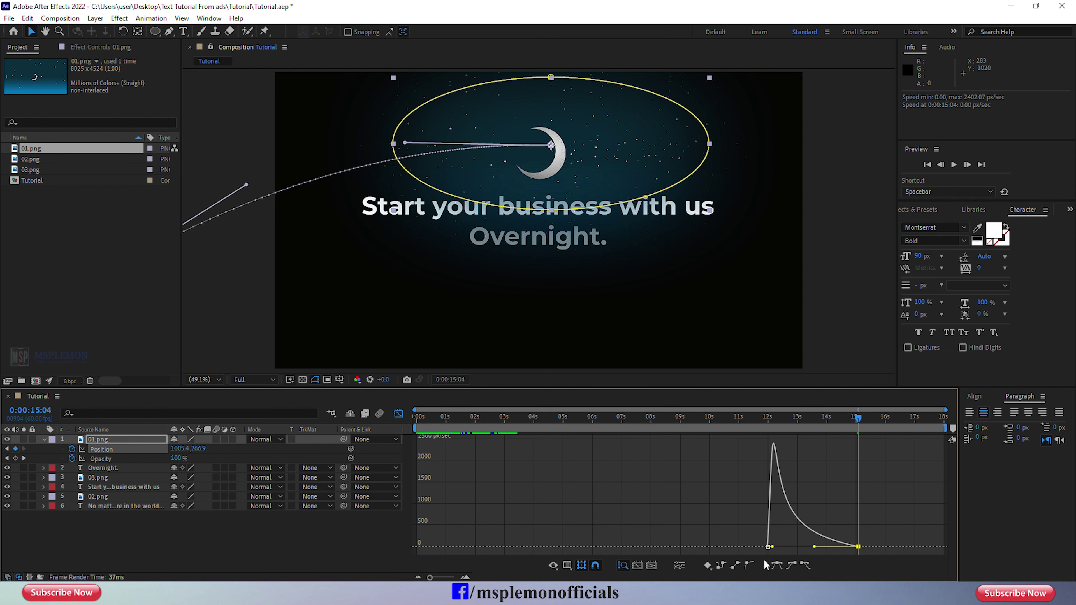
left_click(399, 415)
left_click_drag(864, 449, 866, 448)
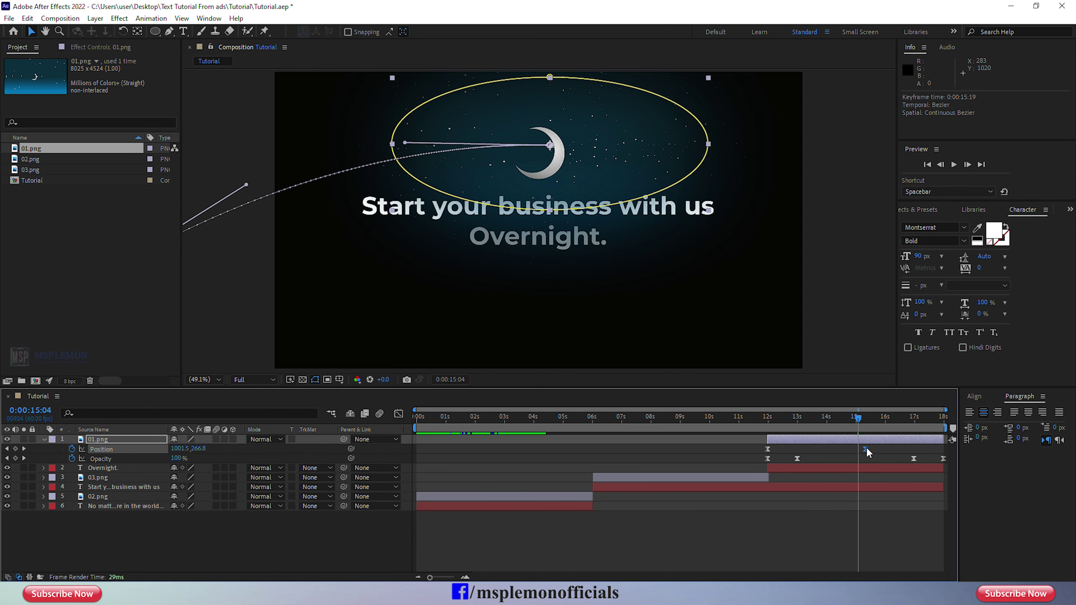
Step: Preview the third segment from about 0:00:11:19 to check the eased image motion
left_click(748, 421)
key("space")
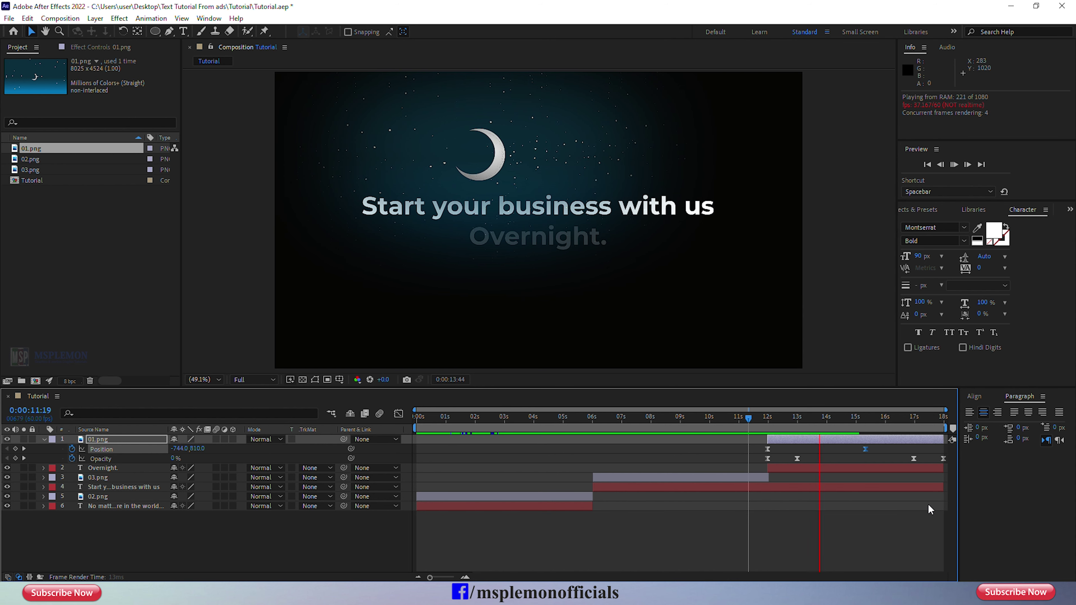
key("space")
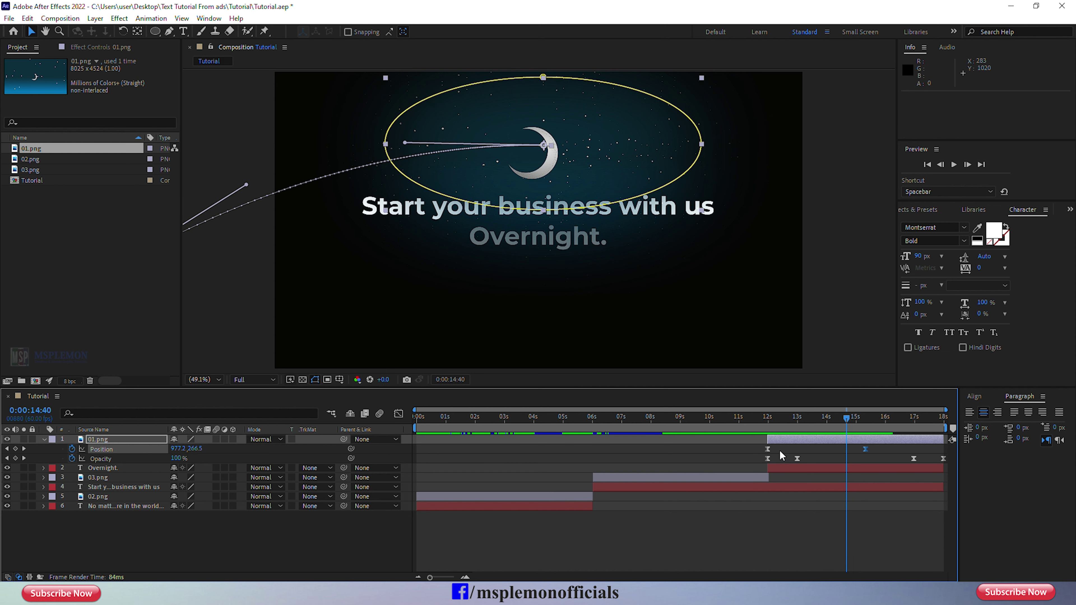
Step: Lengthen the ease from the first Position keyframe in the 01.png speed graph, and move its last Position keyframe to about 0:00:16
left_click(767, 449)
left_click(398, 413)
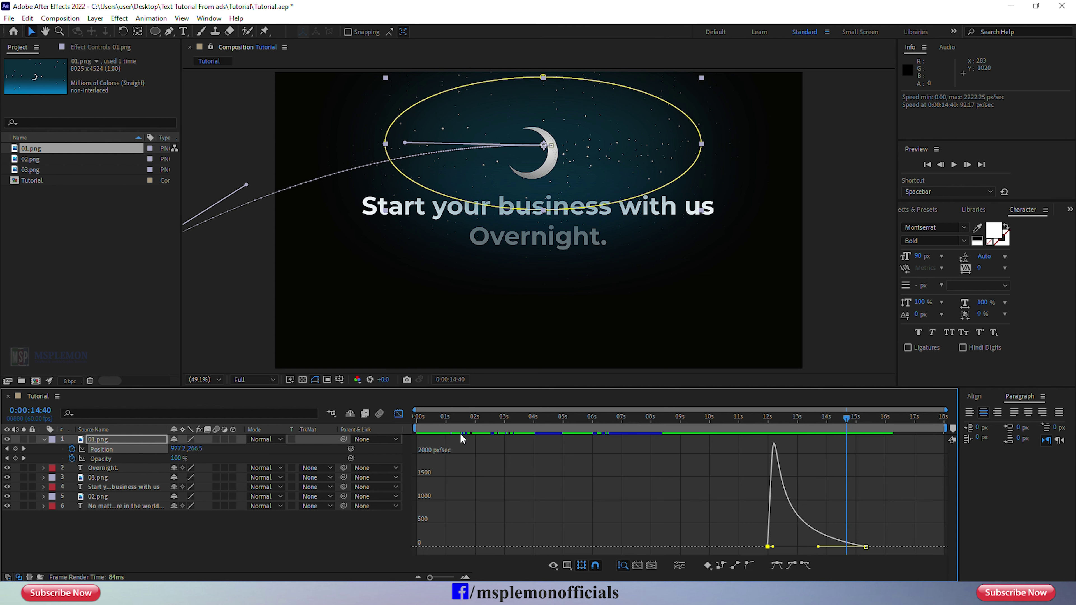
left_click(770, 546)
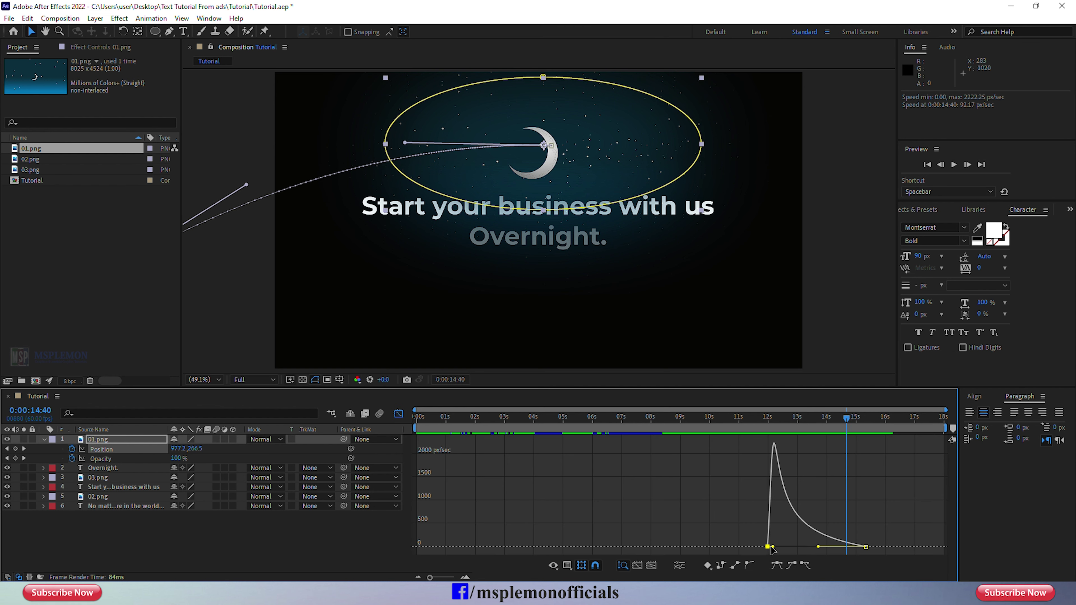
left_click_drag(779, 550, 815, 555)
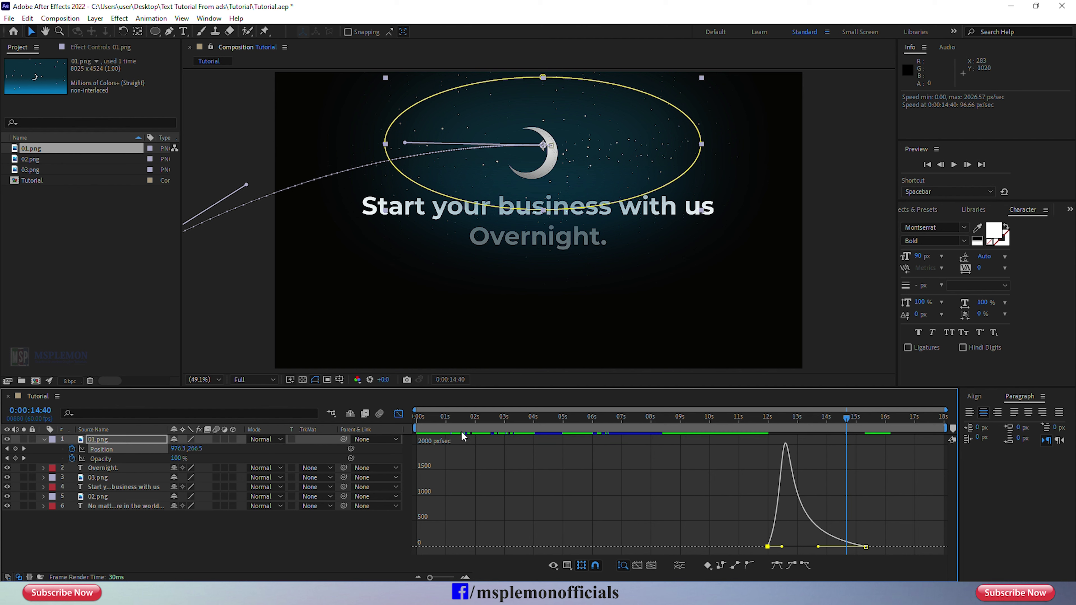
left_click(398, 413)
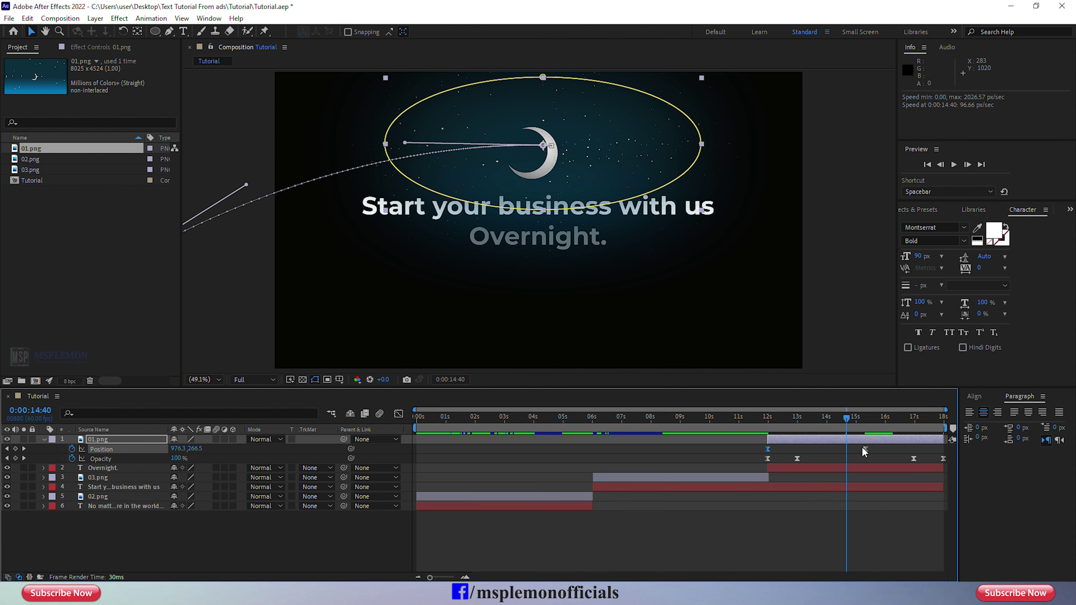
left_click_drag(864, 451, 945, 464)
Step: Copy the last two Opacity keyframes of 01.png to the "Overnight." and "Start your business with us" text layers, starting at 0:00:16:58
left_click(916, 425)
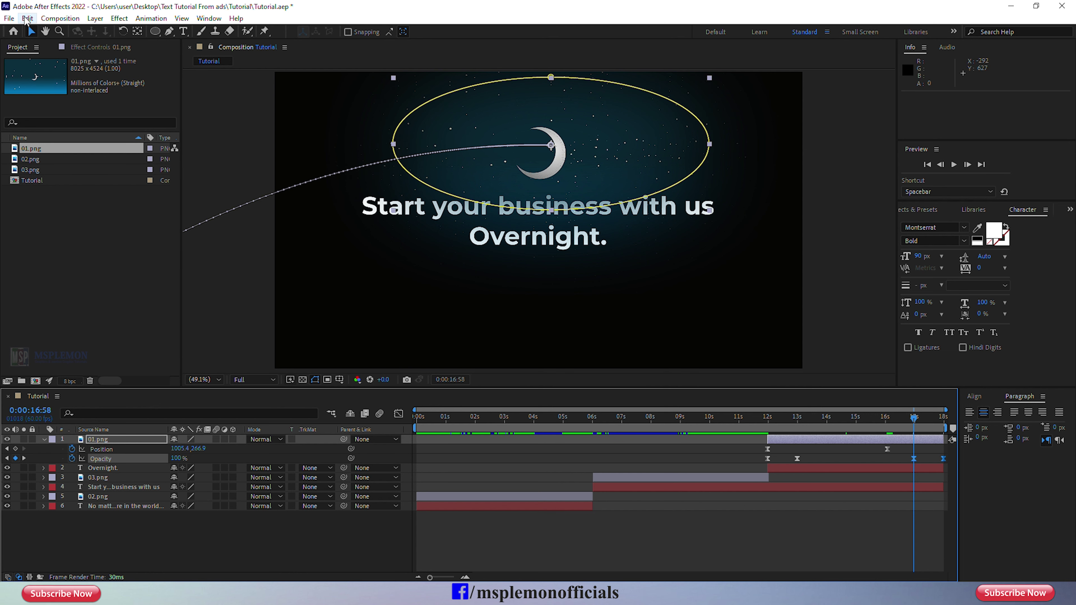
left_click(28, 19)
left_click(52, 86)
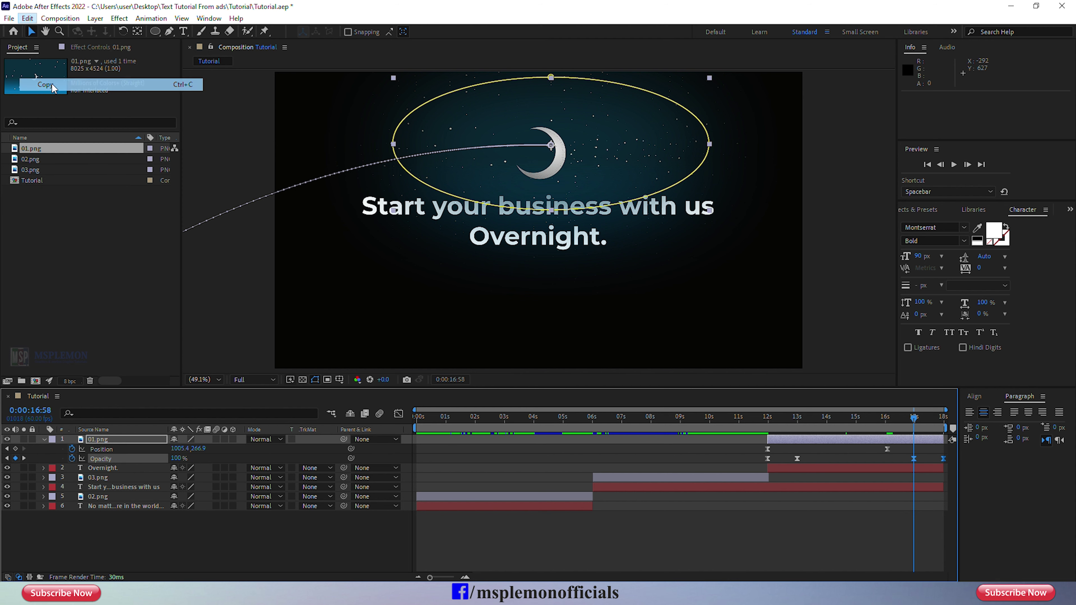
left_click(926, 468)
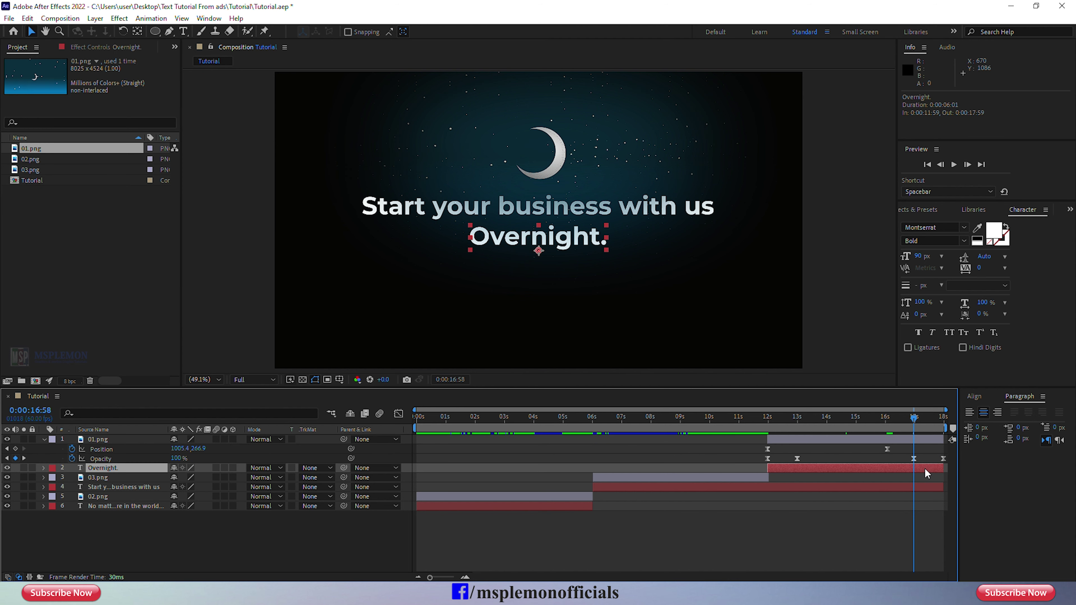
left_click(923, 486, "ctrl")
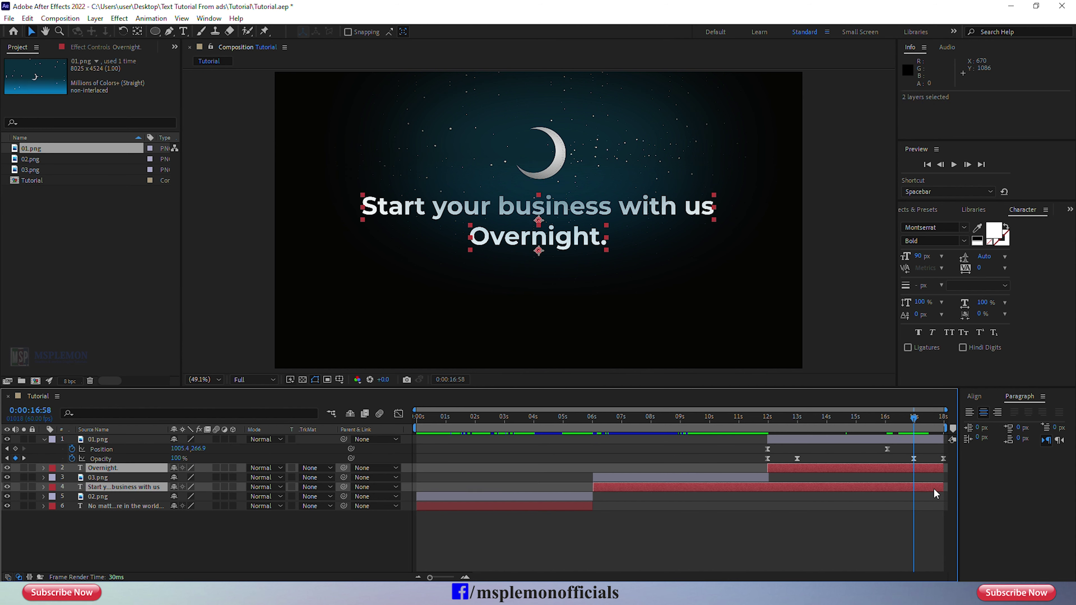
key("t")
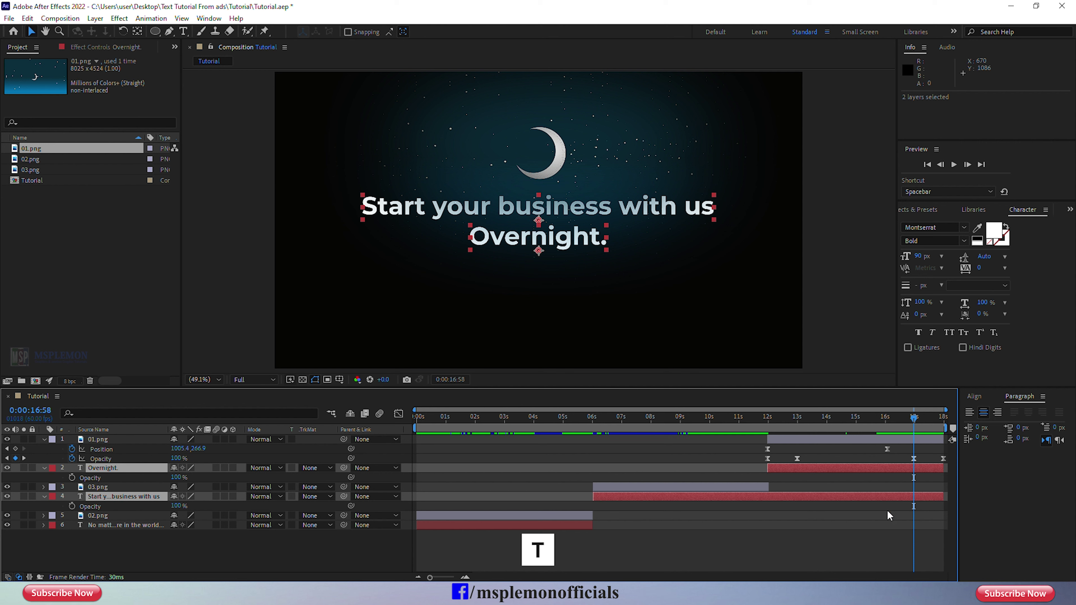
left_click(28, 19)
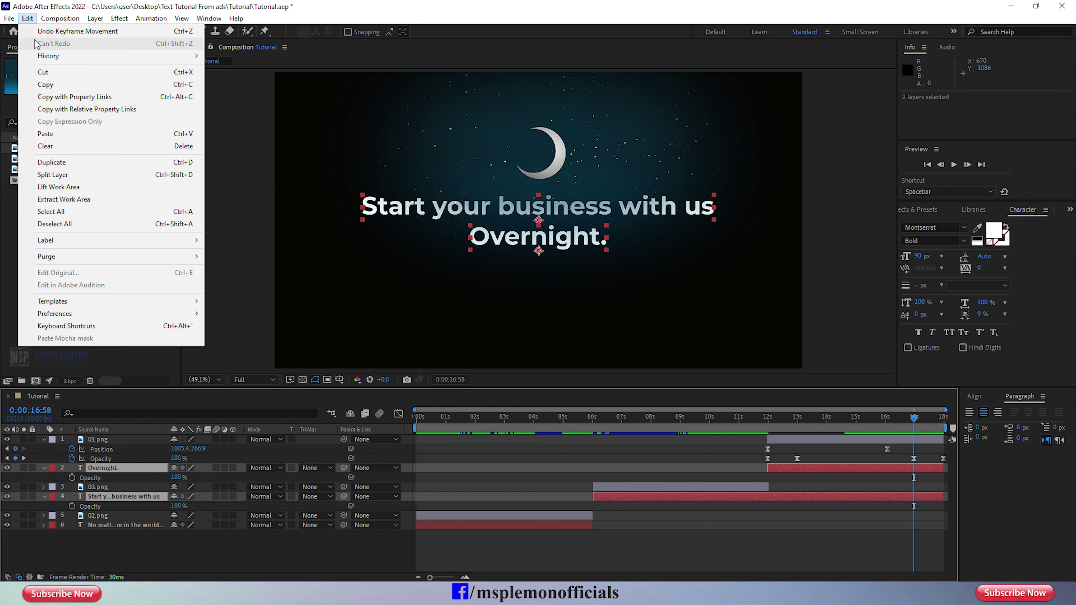
left_click(64, 135)
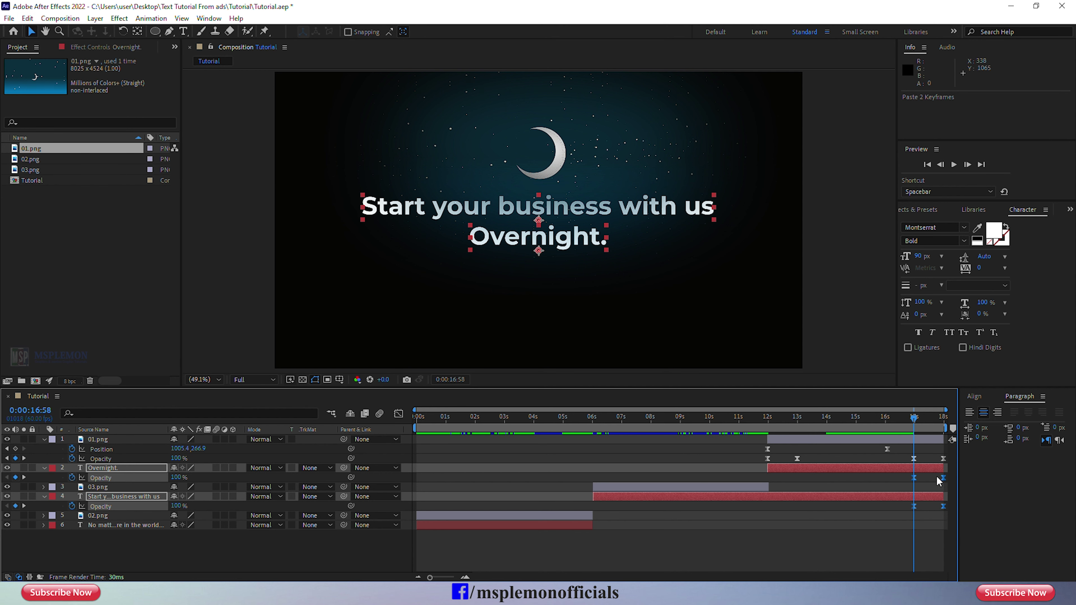
Step: Collapse the keyframed properties of the 01.png, "Overnight." and "Start your business with us" layers, and deselect all layers
left_click(901, 439, "ctrl")
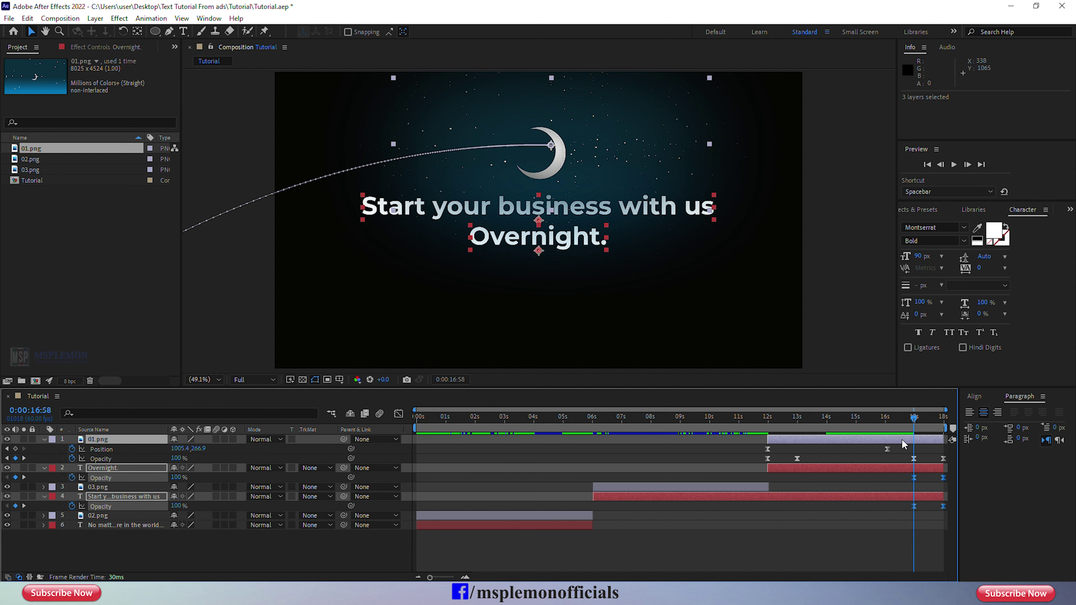
key("u")
key("u")
left_click(910, 517)
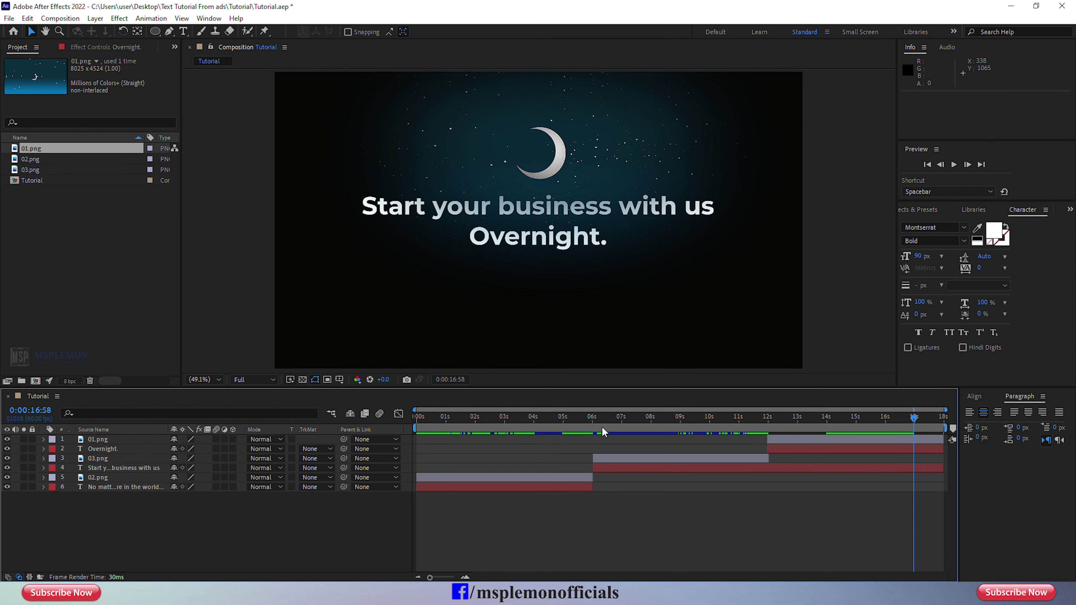
Step: Preview the third segment to check the moon's motion and the text fades
key("space")
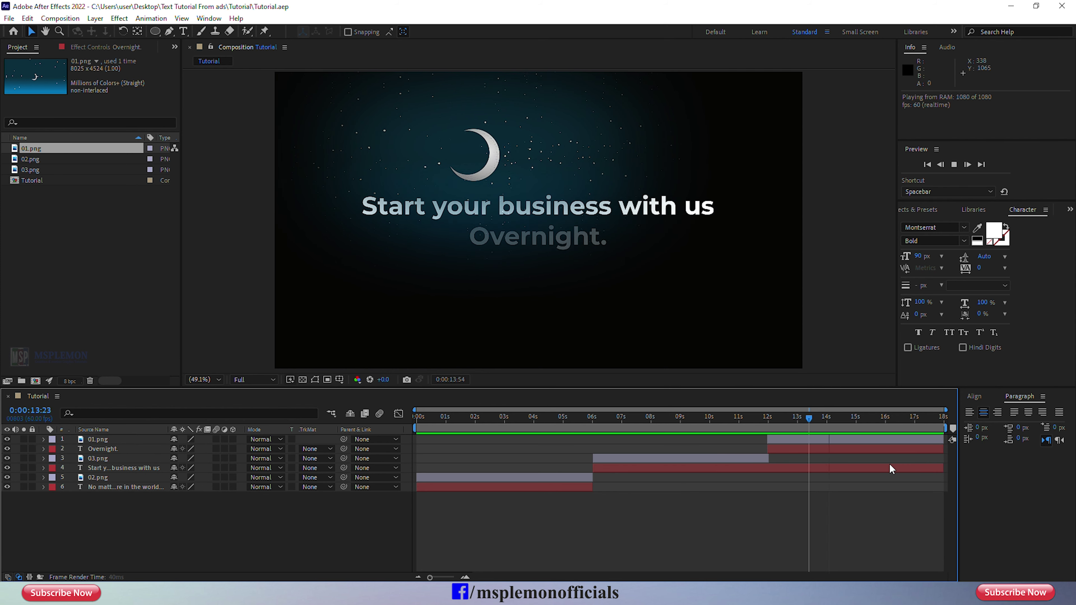
key("space")
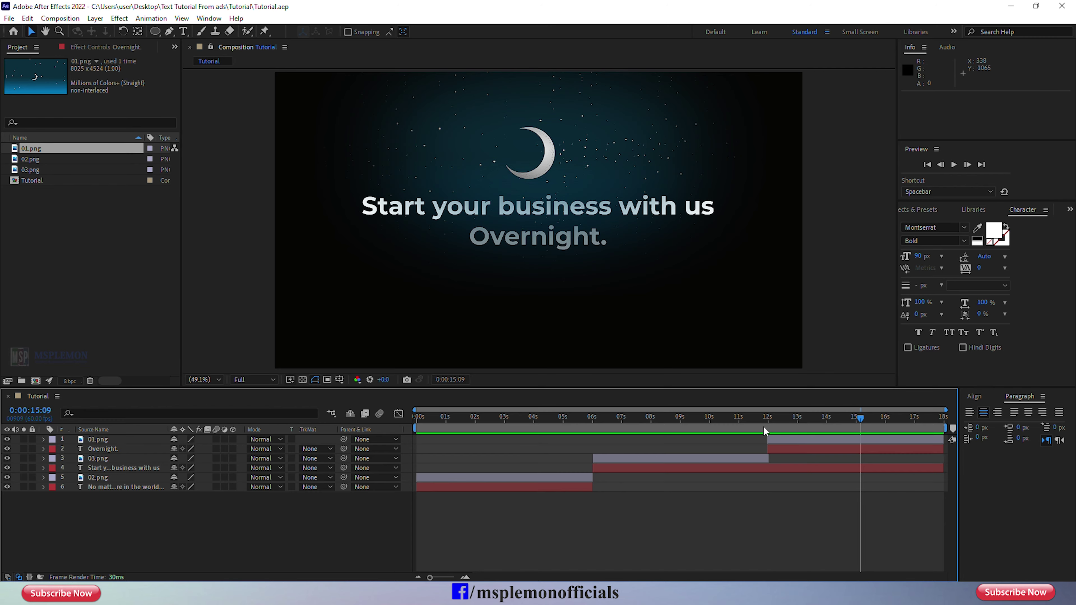
key("space")
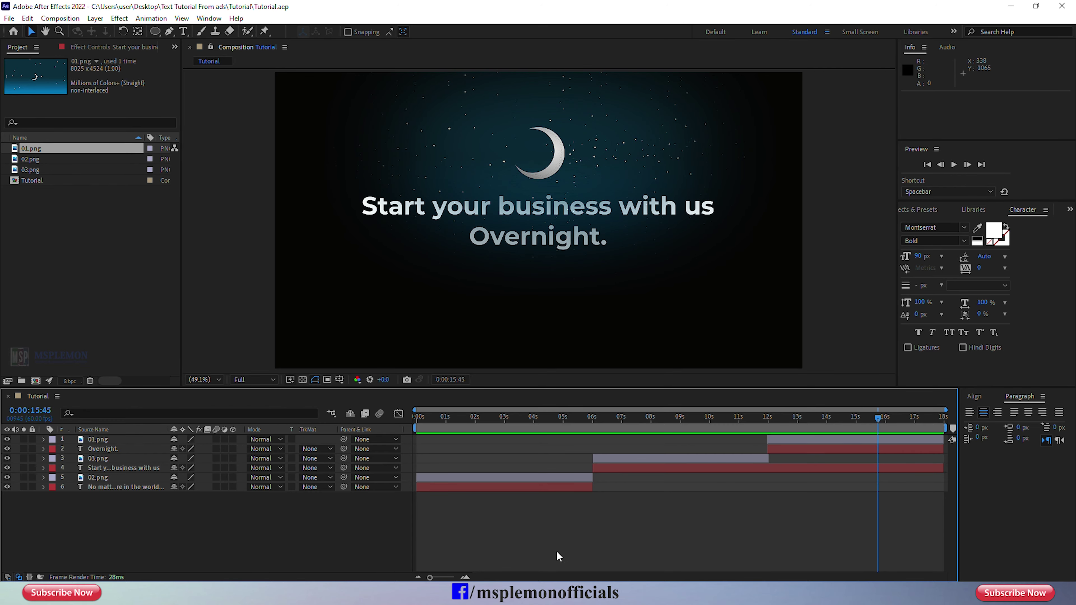
Step: Create a black 1920 × 1080 px solid layer named Border
right_click(324, 537)
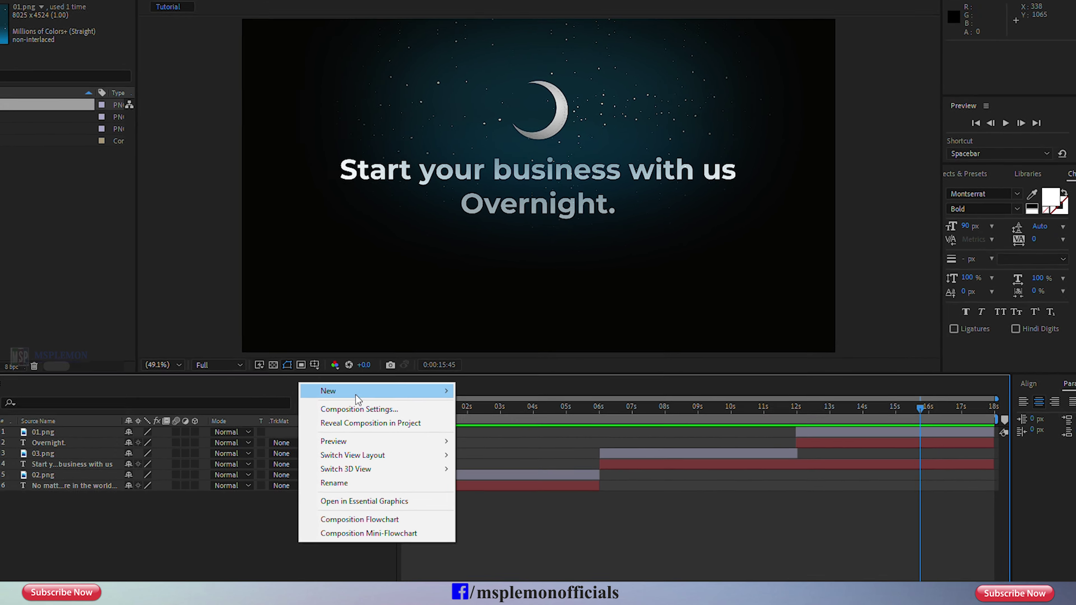
mouse_move(424, 403)
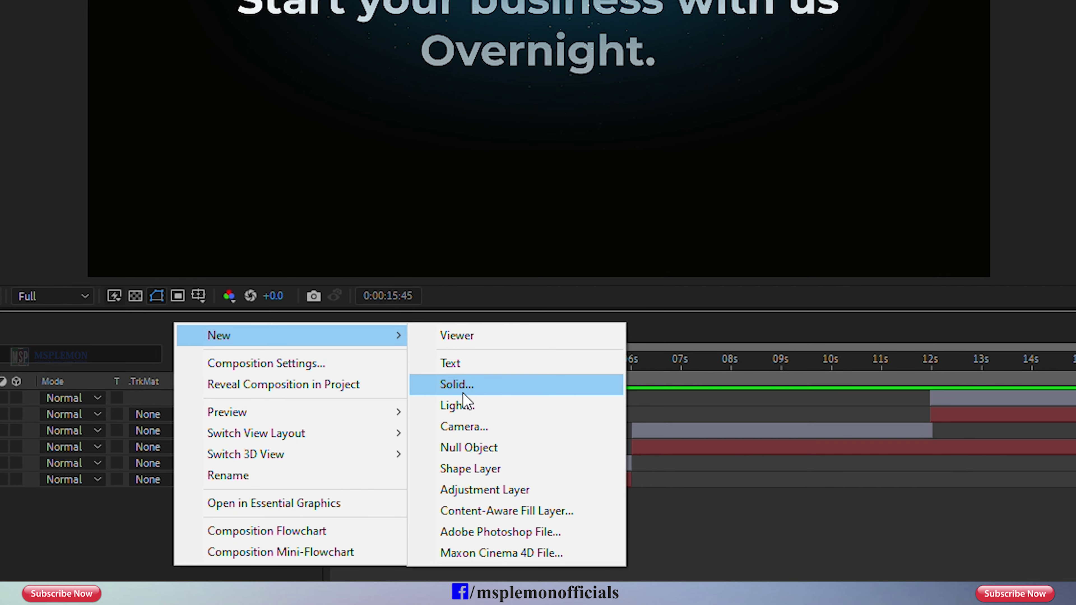
left_click(463, 392)
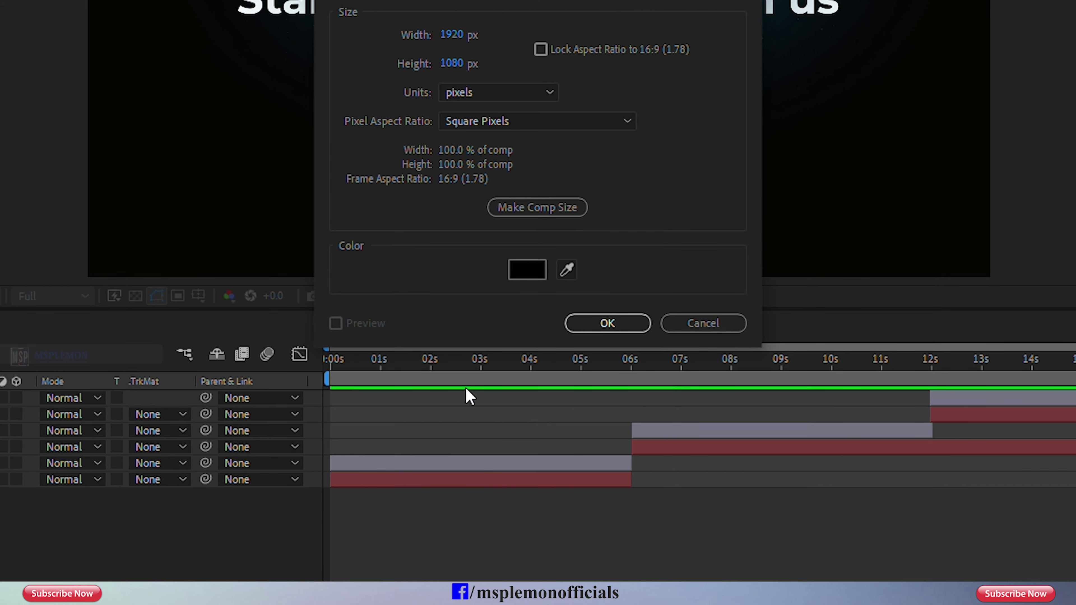
type("Border")
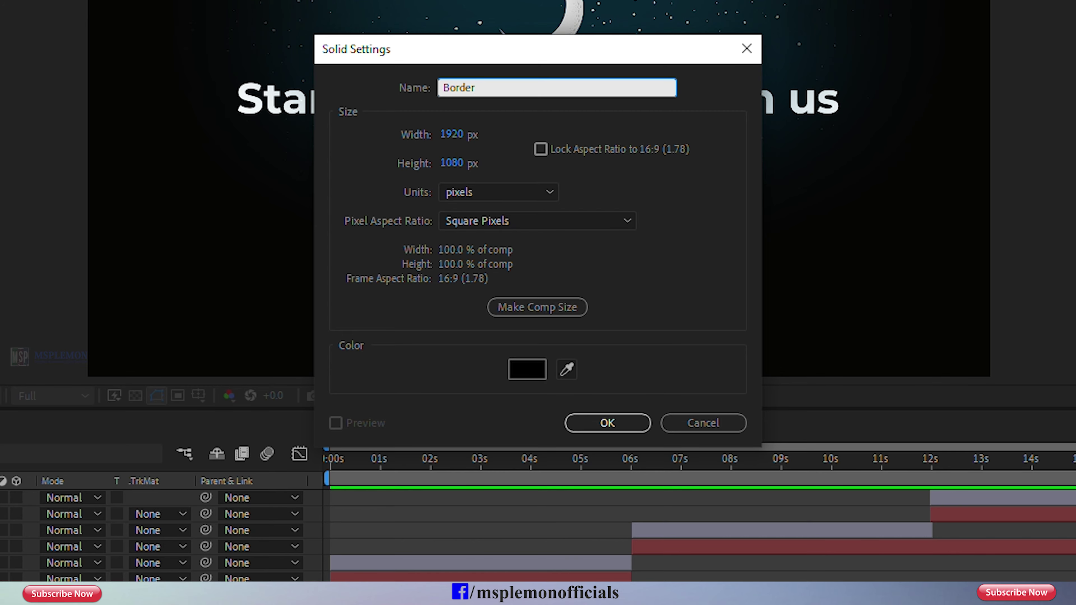
left_click(610, 425)
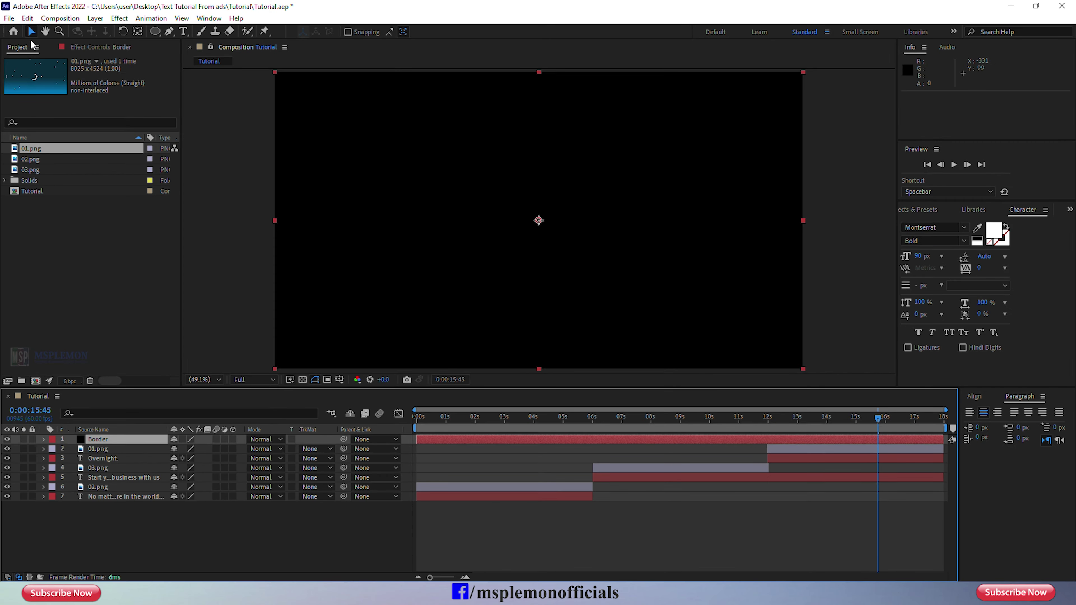
Step: Using the title/action safe guides, draw a full-width rectangular mask on the Border solid, from 108 px at its top edge to 919 px at its bottom
left_click(154, 31)
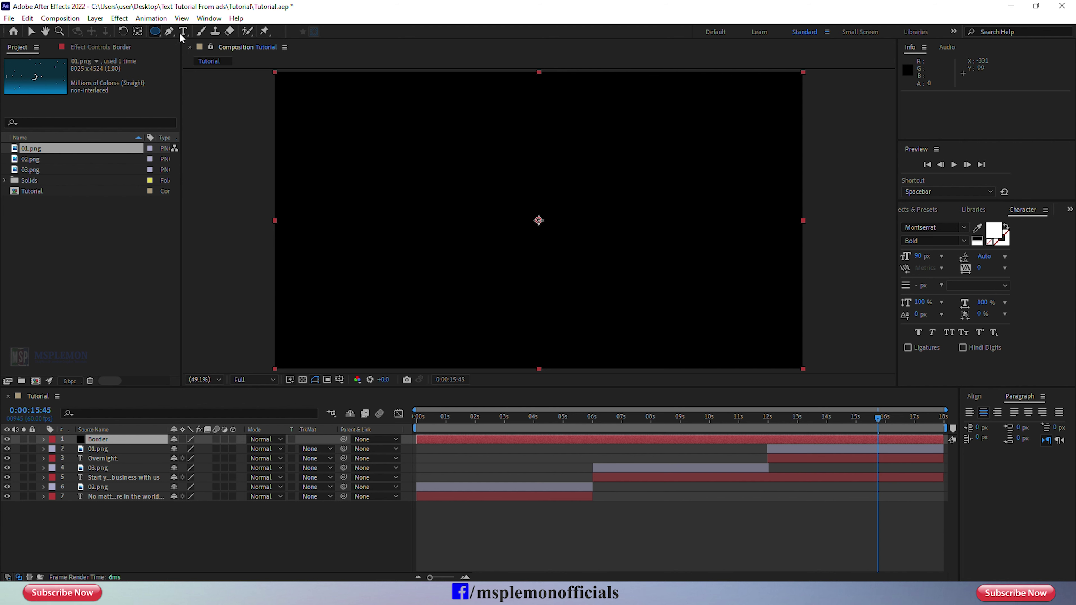
left_click(339, 380)
left_click(356, 393)
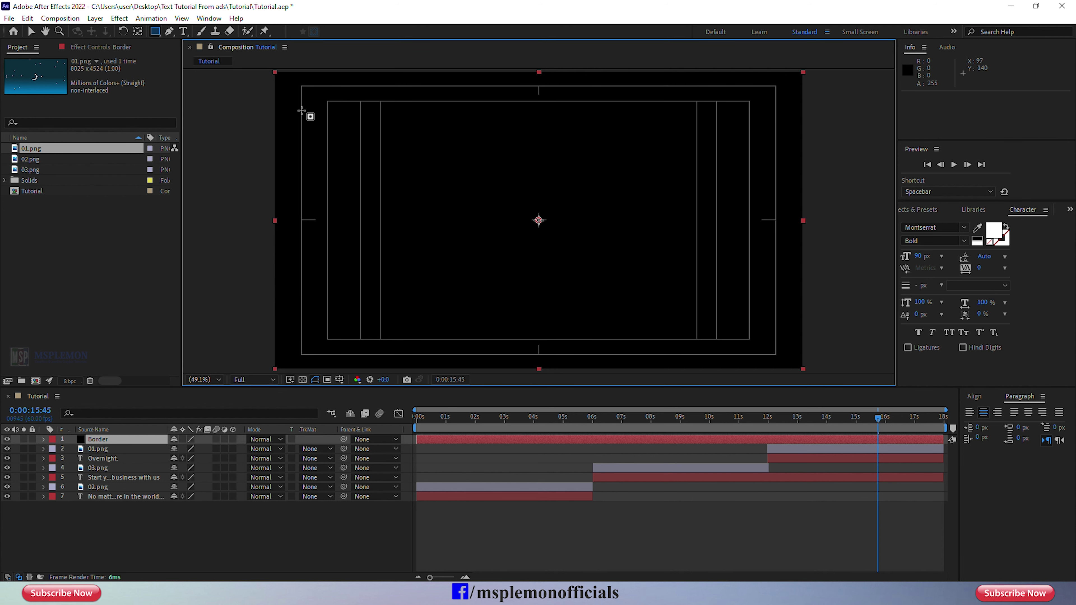
left_click_drag(266, 102, 808, 324)
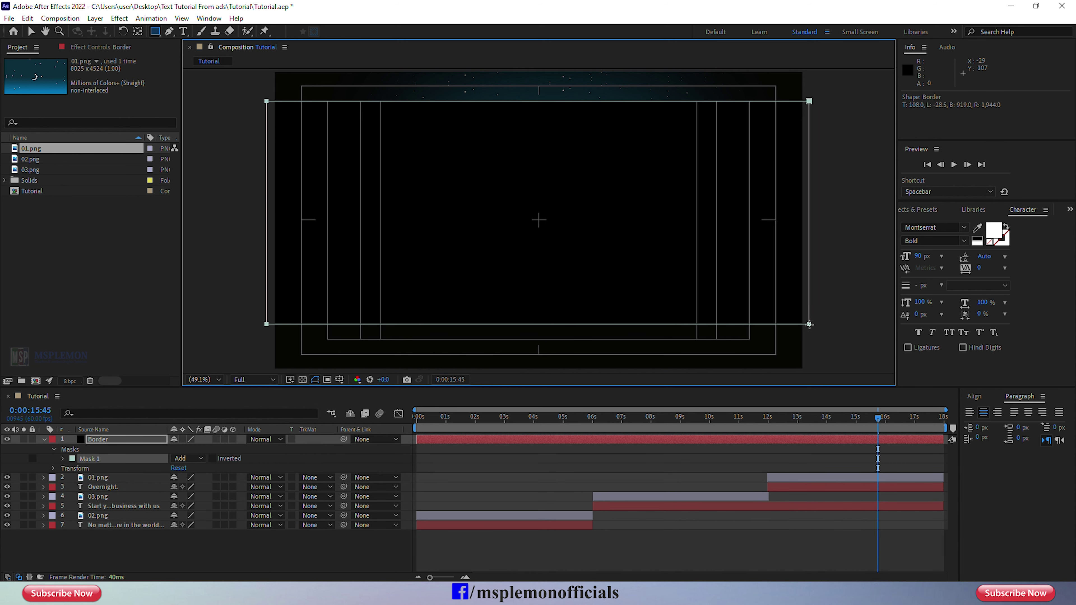
Step: Set the Border mask mode to Subtract, collapse the layer and hide the title/action safe guides
left_click(198, 459)
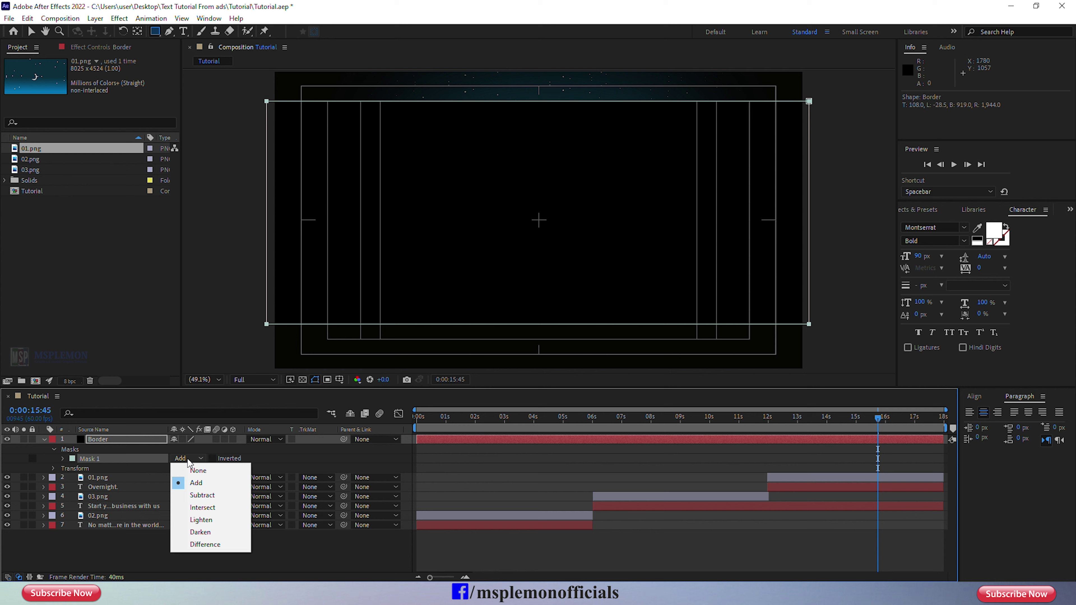
left_click(204, 497)
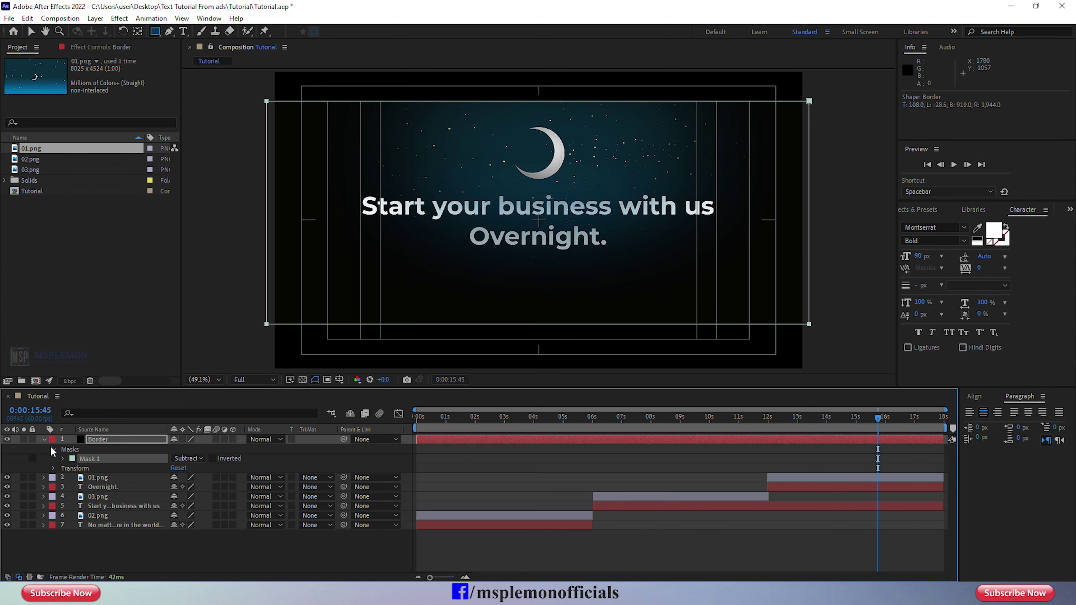
left_click(44, 439)
left_click(339, 379)
left_click(364, 387)
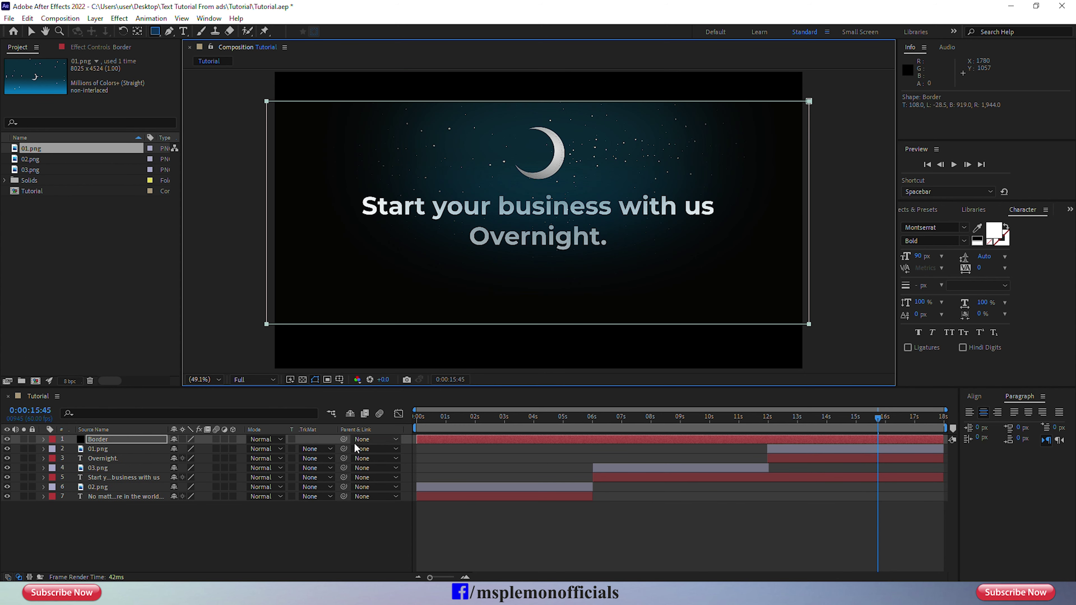